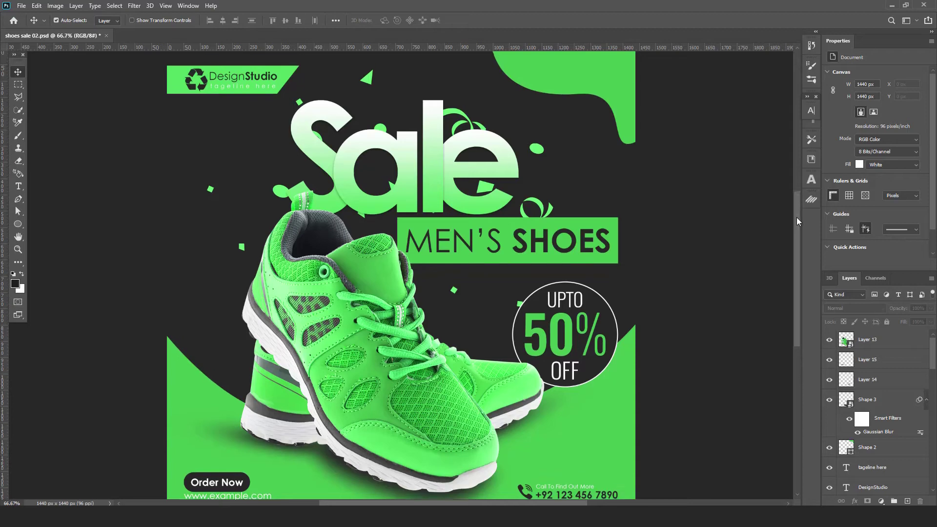
Look over the finished green men's shoes sale poster, then start a new document
mouse_move(798, 215)
left_mouse_down()
mouse_move(798, 235)
mouse_move(799, 212)
left_mouse_up()
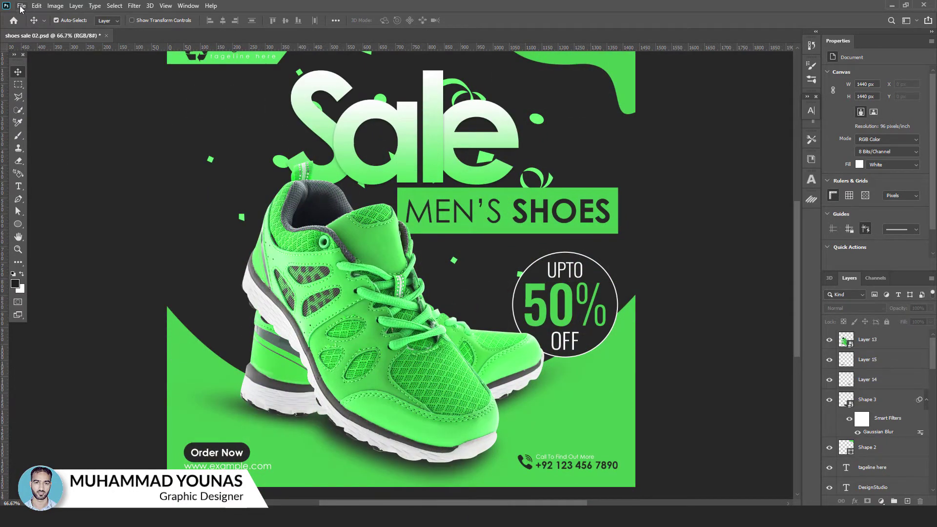
left_click(21, 6)
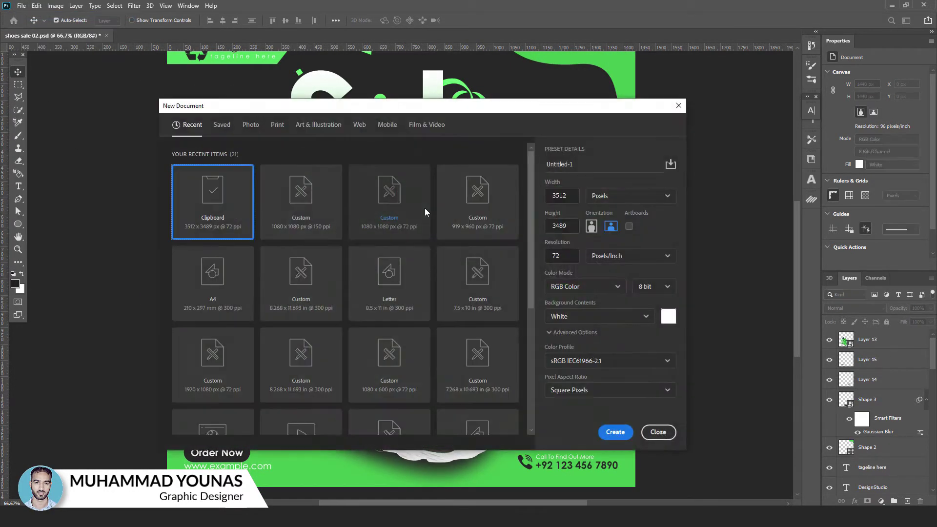
Create a Web-preset document of 1080 × 1080 px at 150 pixels per inch
left_click(360, 125)
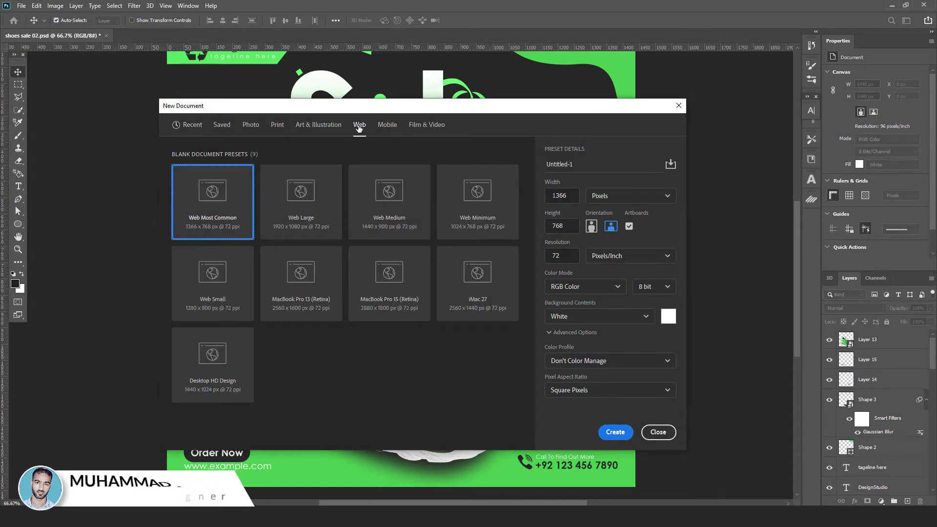
left_click(561, 197)
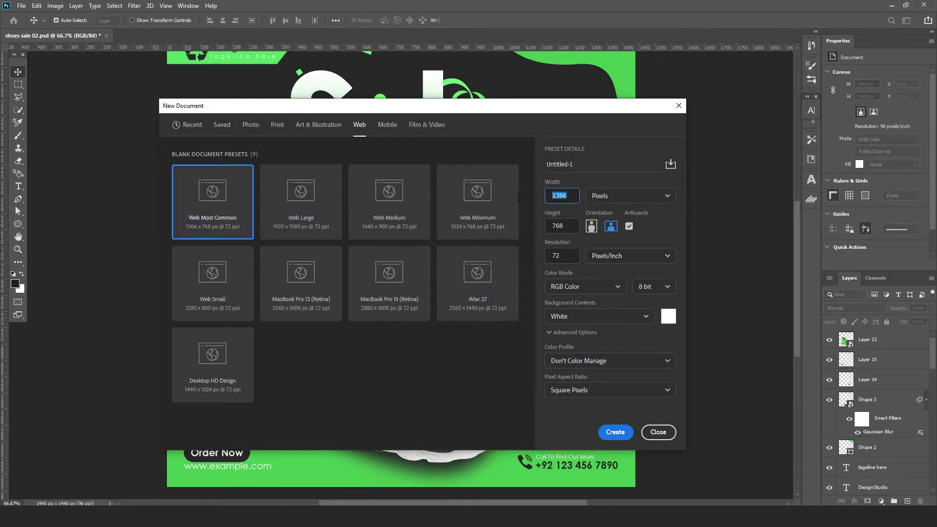
type("1080")
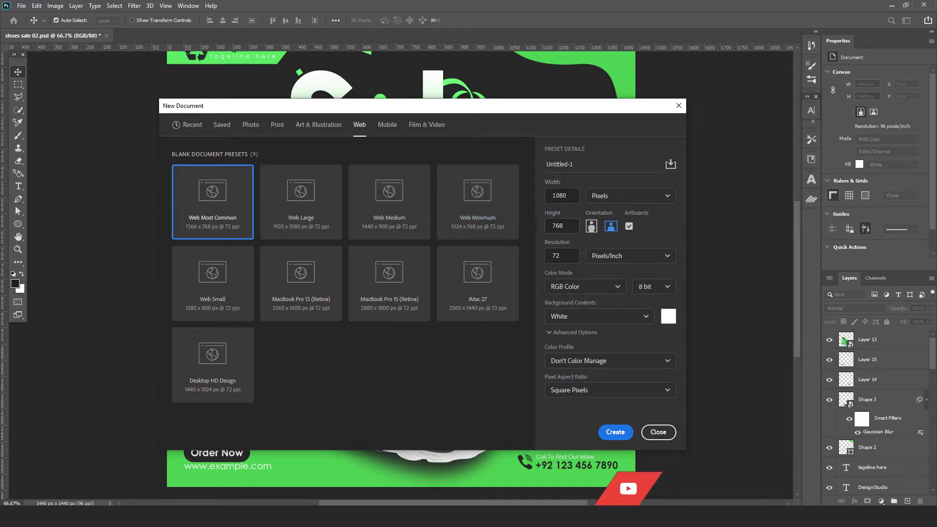
key("Tab")
type("1080")
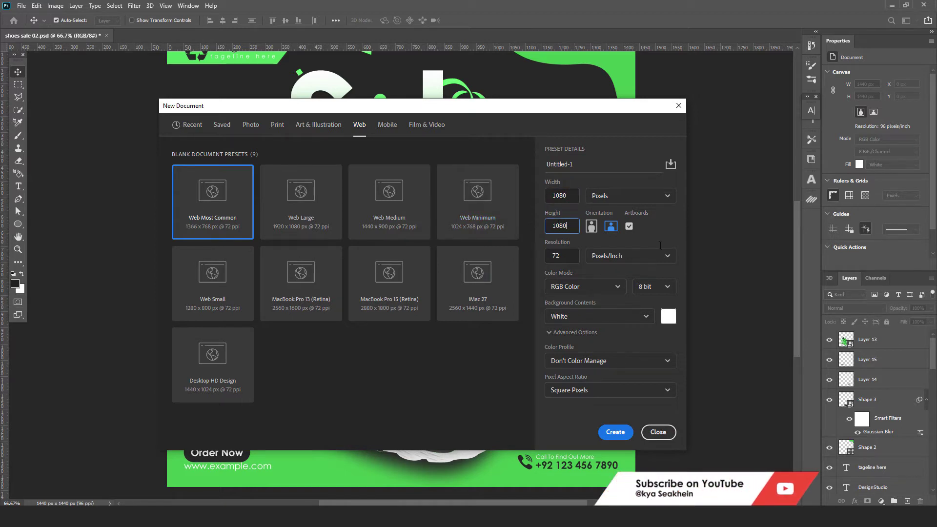
key("Tab")
key("Tab")
type("150")
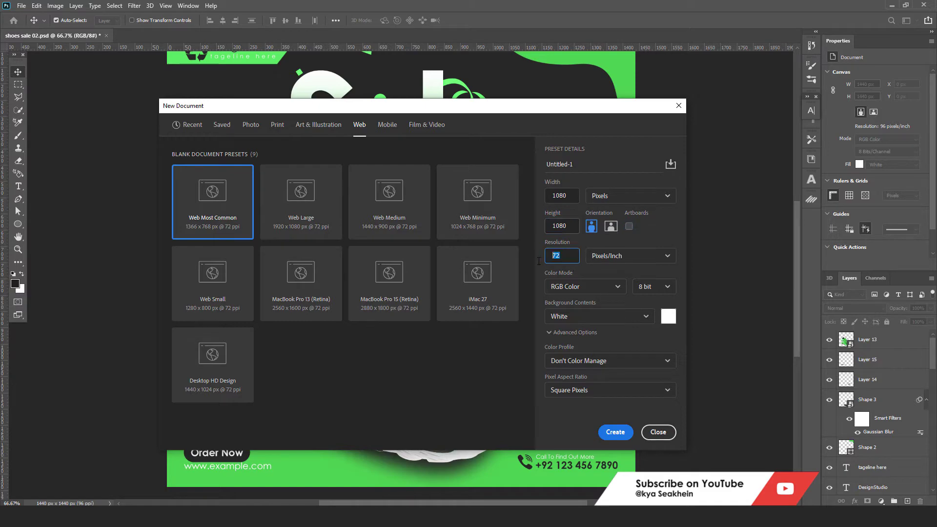
left_click(615, 432)
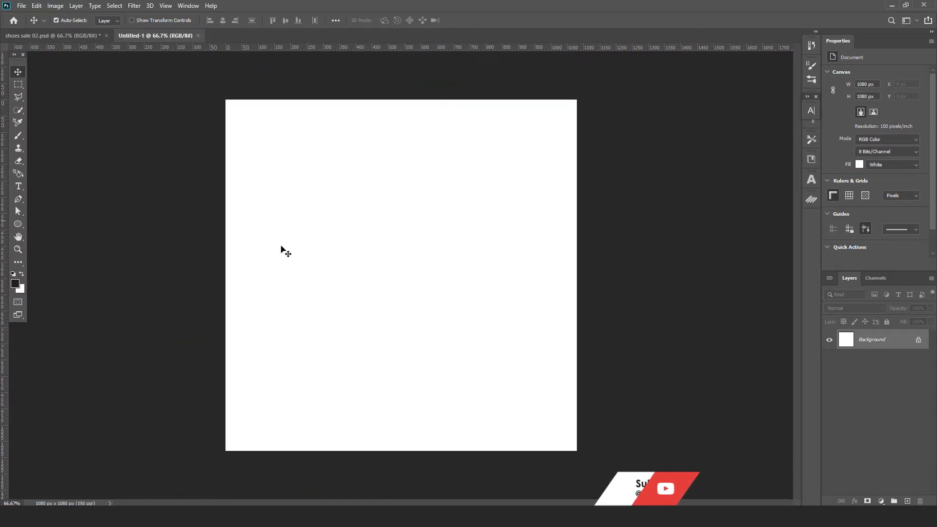
Add a New Guide Layout of 3 columns, 3 rows and 40 px margins
left_click(165, 6)
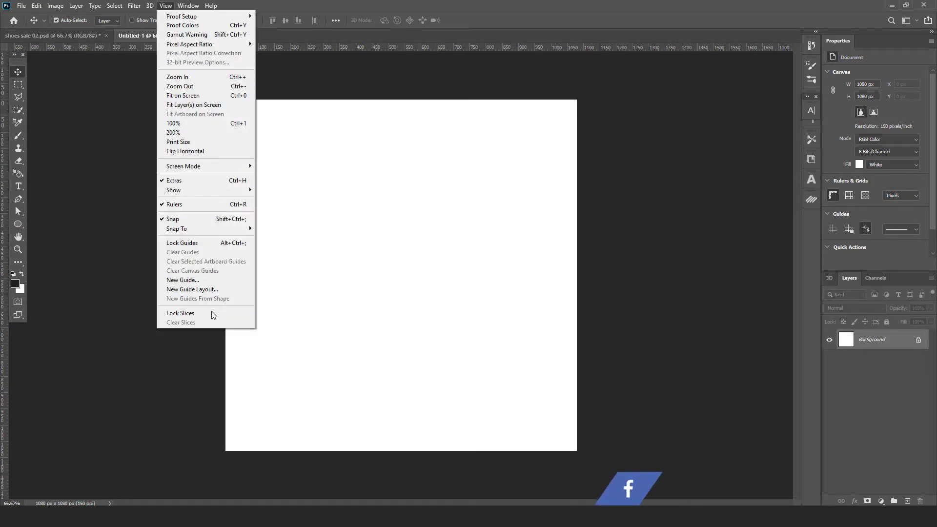
left_click(192, 289)
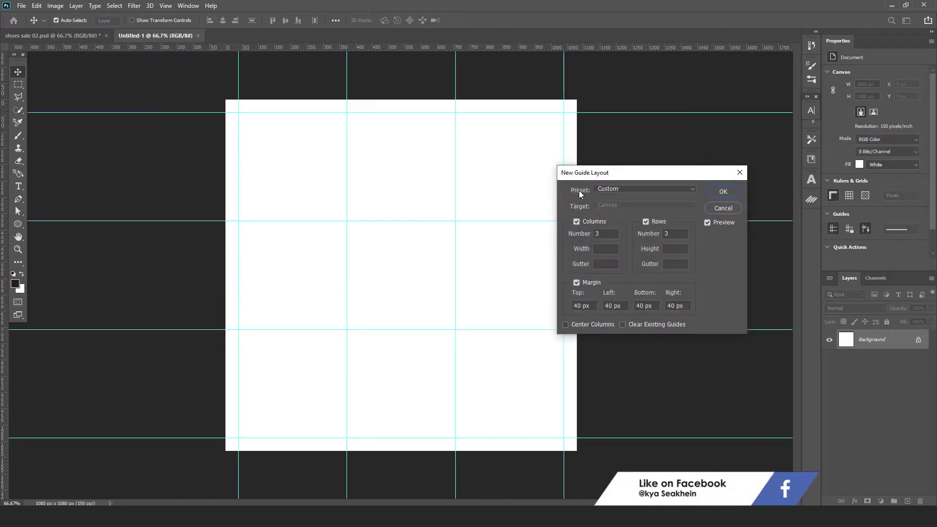
left_click(593, 307)
key("Tab")
left_click(723, 192)
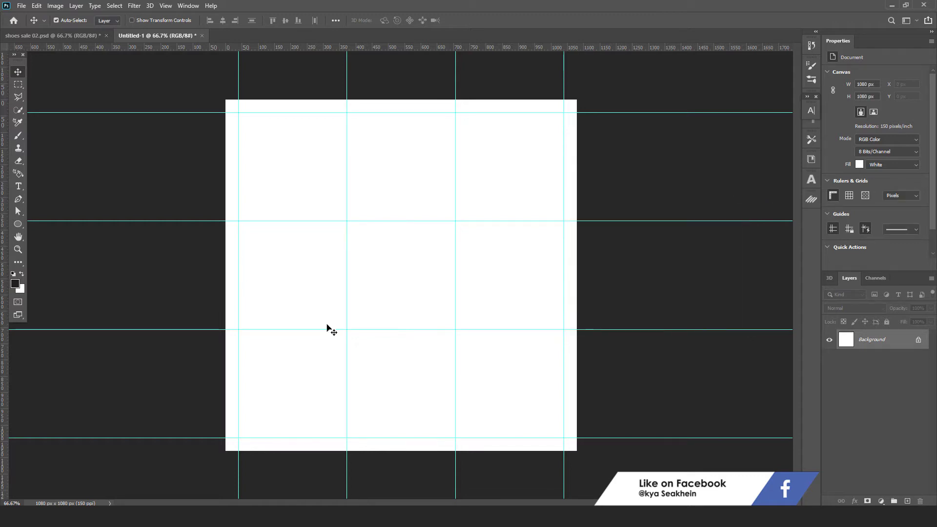
Draw a 1080 × 1080 px rectangle on the new canvas
left_click(17, 225)
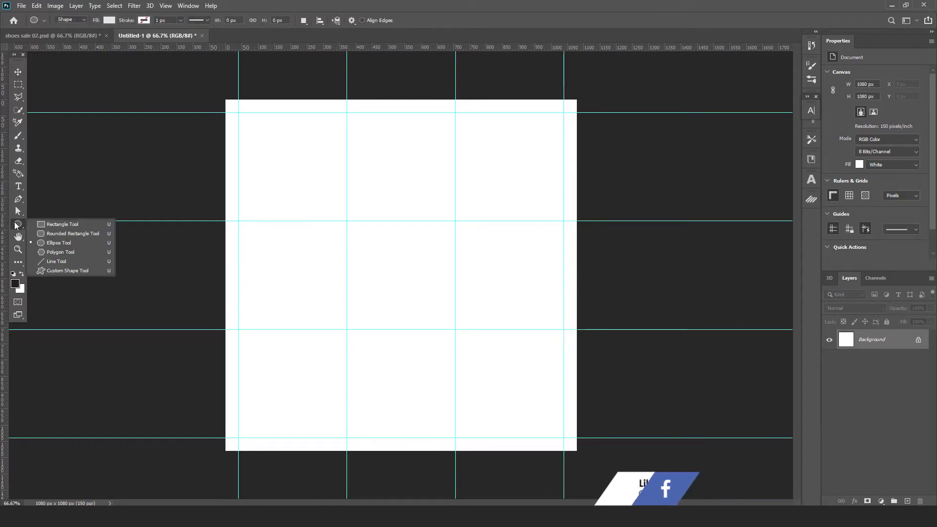
left_click(63, 224)
left_click(395, 248)
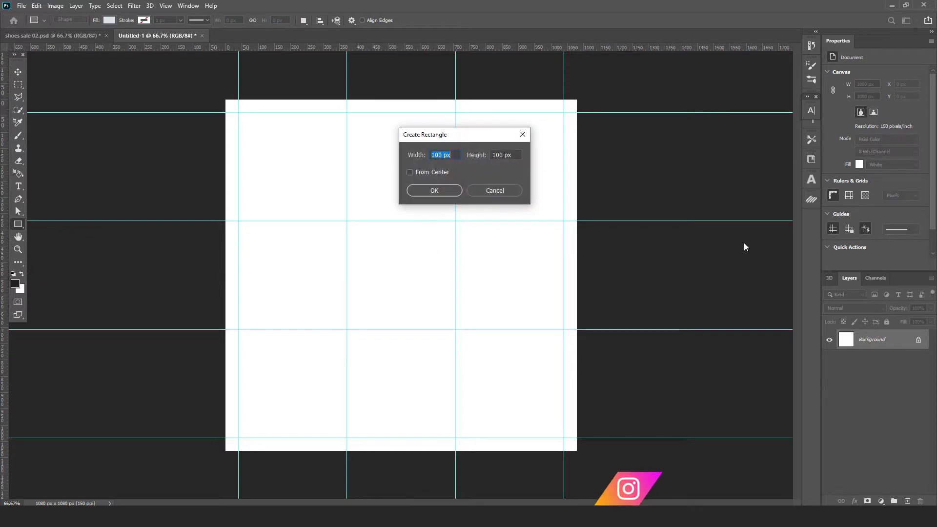
type("1080")
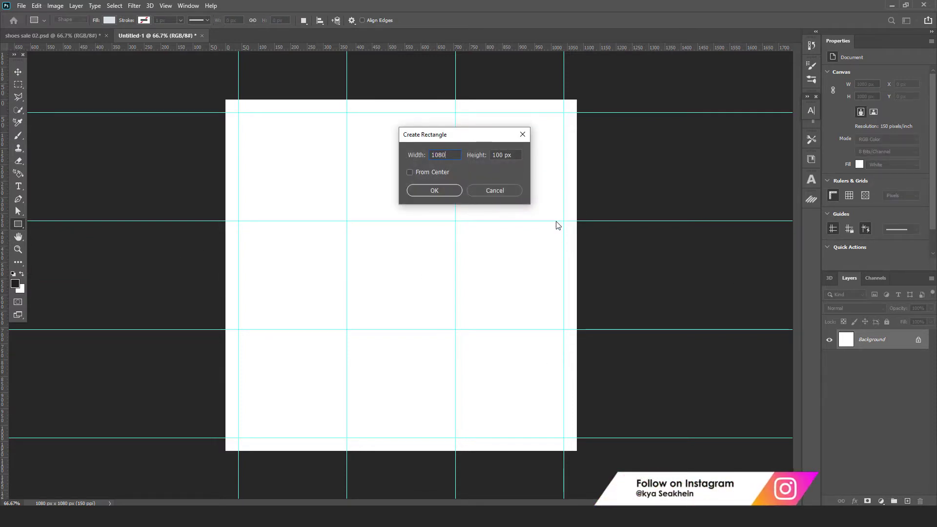
key("Tab")
key("Return")
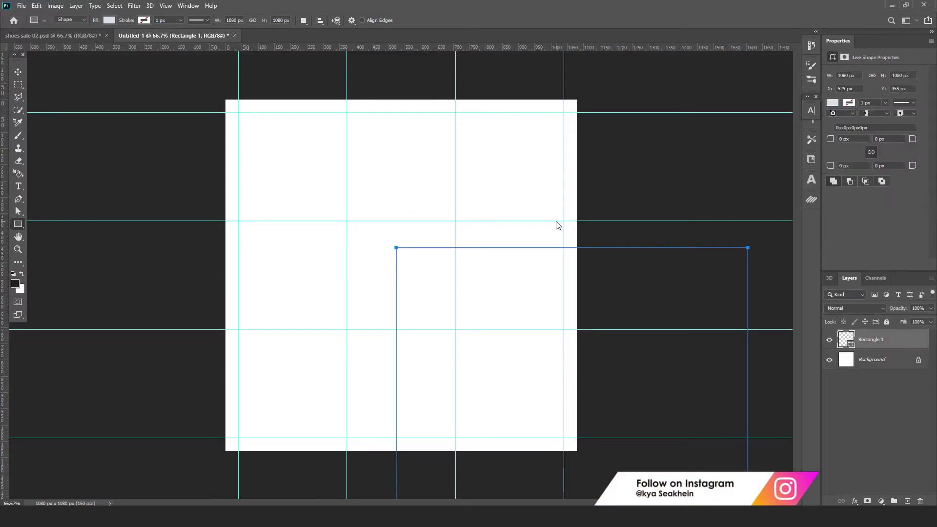
key("v")
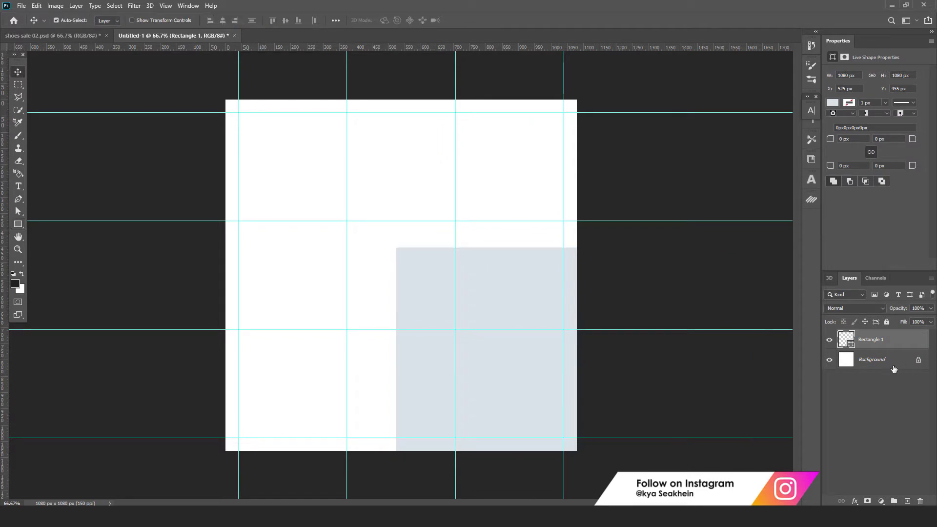
Align the rectangle with the Background to the left and top edges, then return to the sneaker design
left_click(875, 364, "shift")
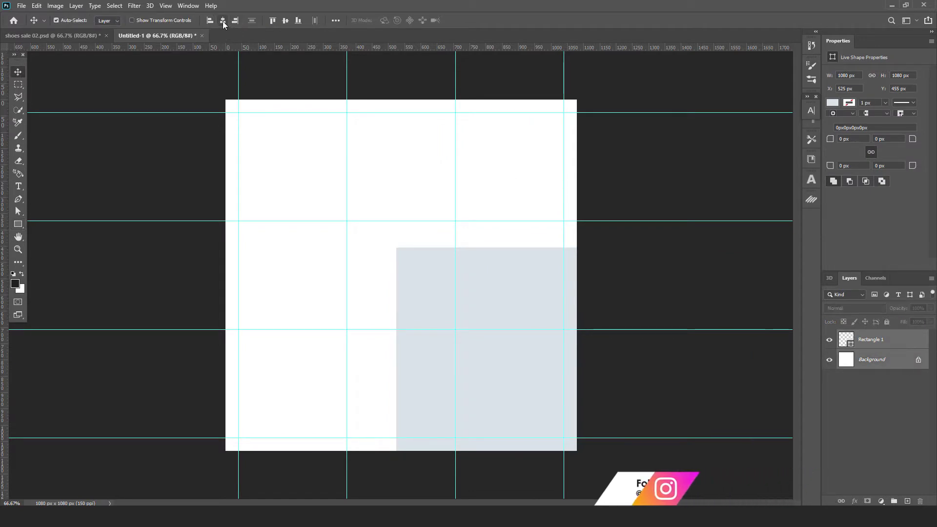
left_click(272, 21)
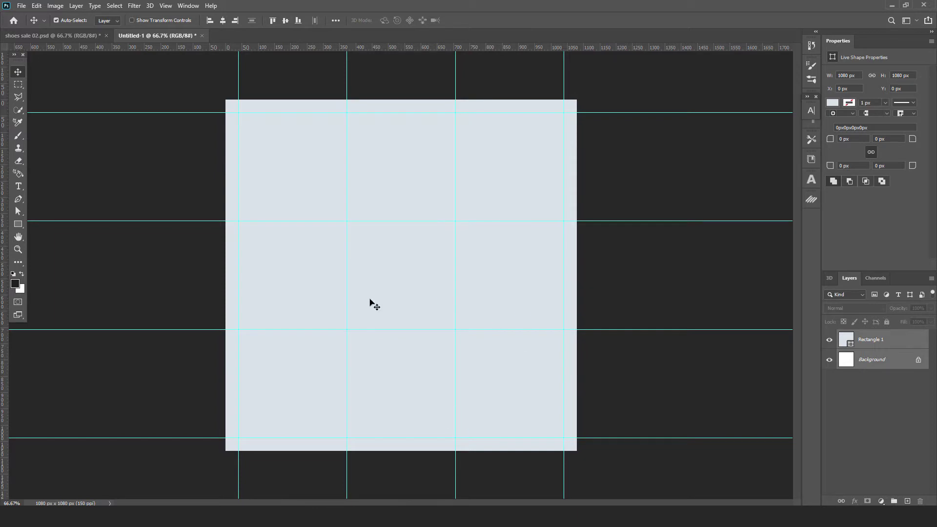
left_click(372, 186)
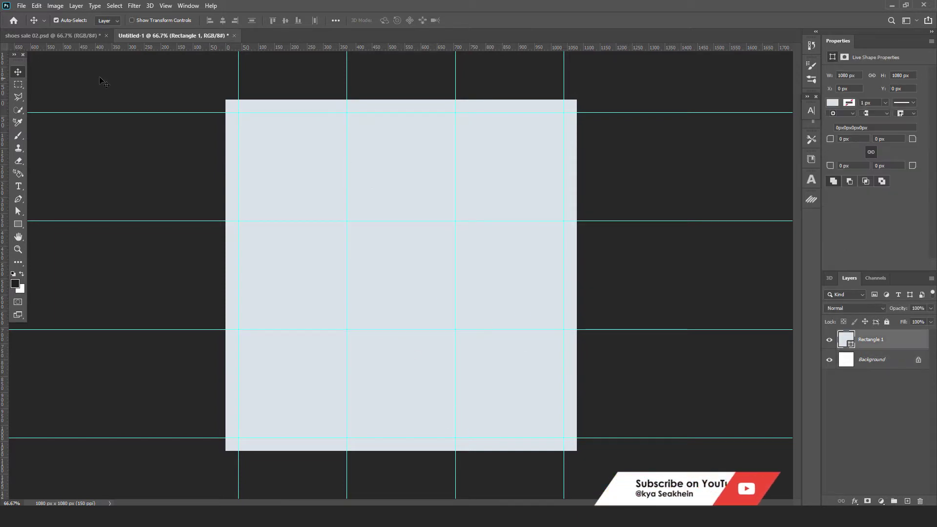
left_click(63, 38)
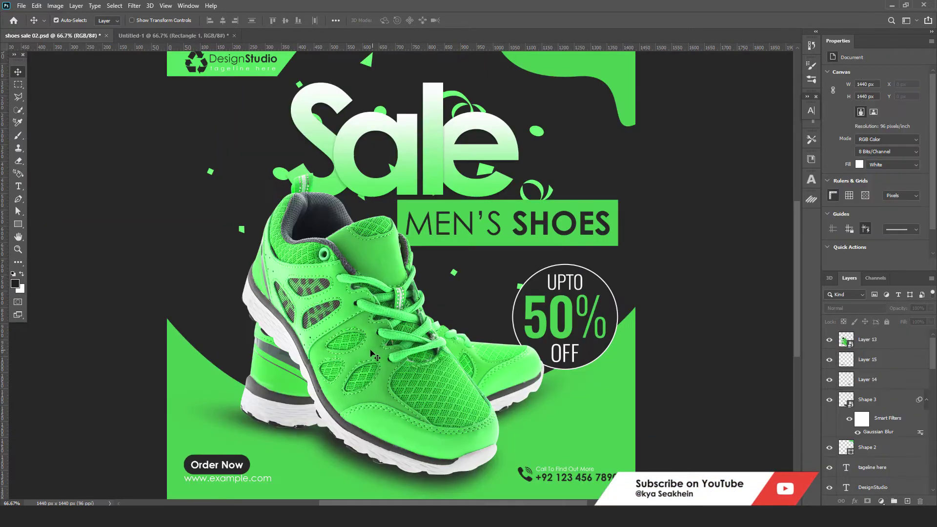
Copy the shoe layer and Paste in Place into the Untitled-1 document
left_click(356, 311)
left_click(36, 5)
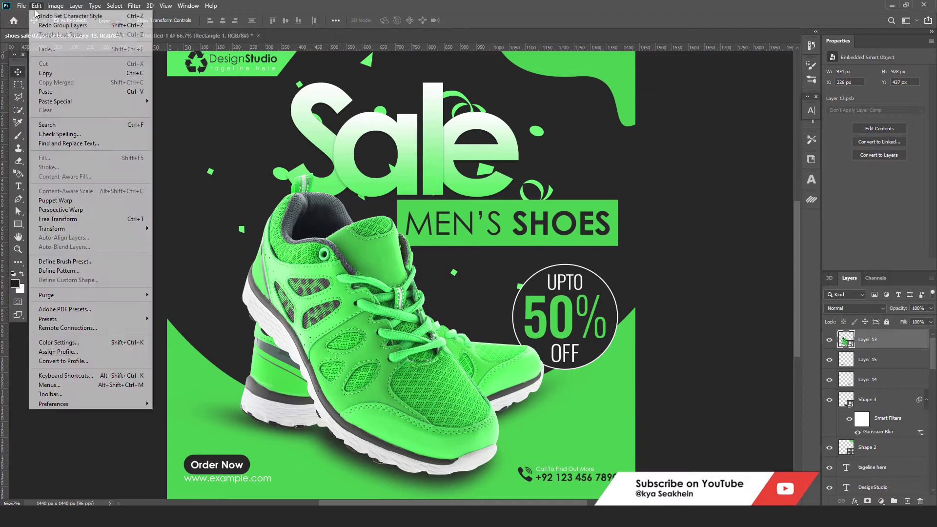
left_click(53, 72)
left_click(195, 39)
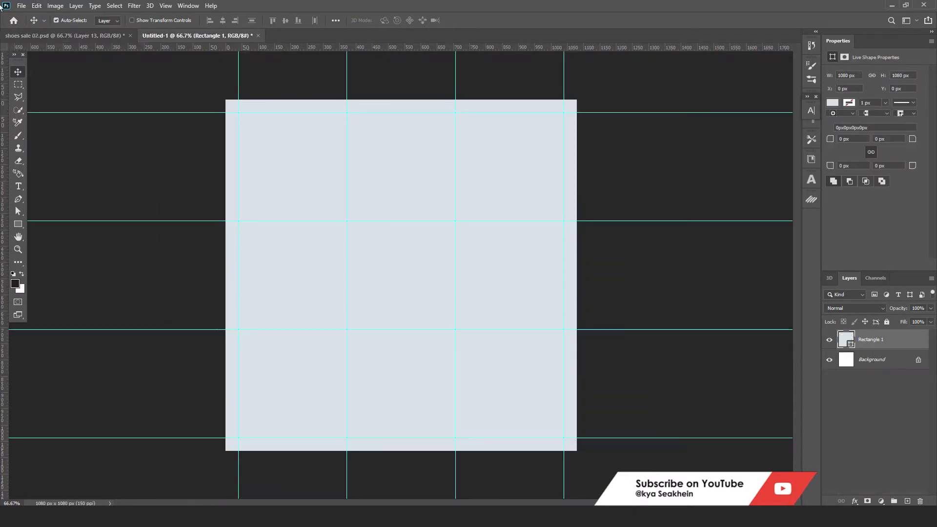
left_click(37, 5)
mouse_move(55, 101)
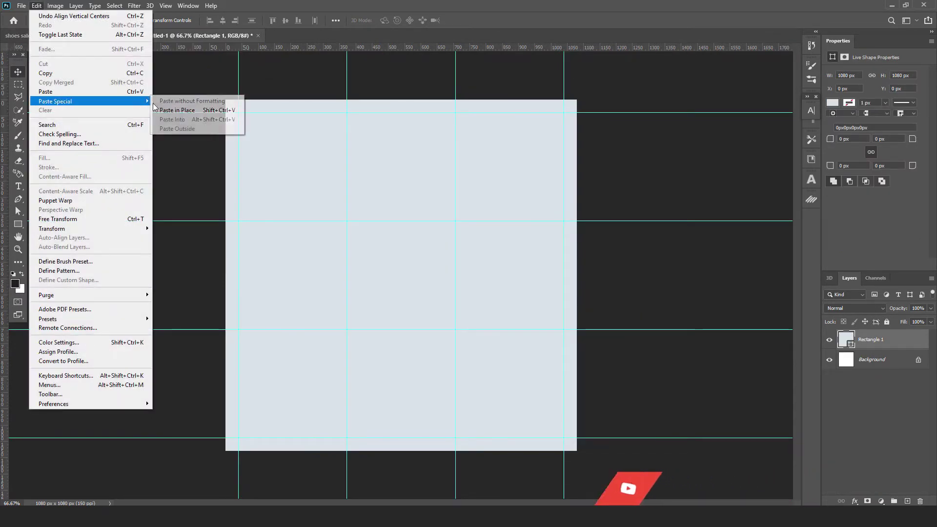
left_click(184, 110)
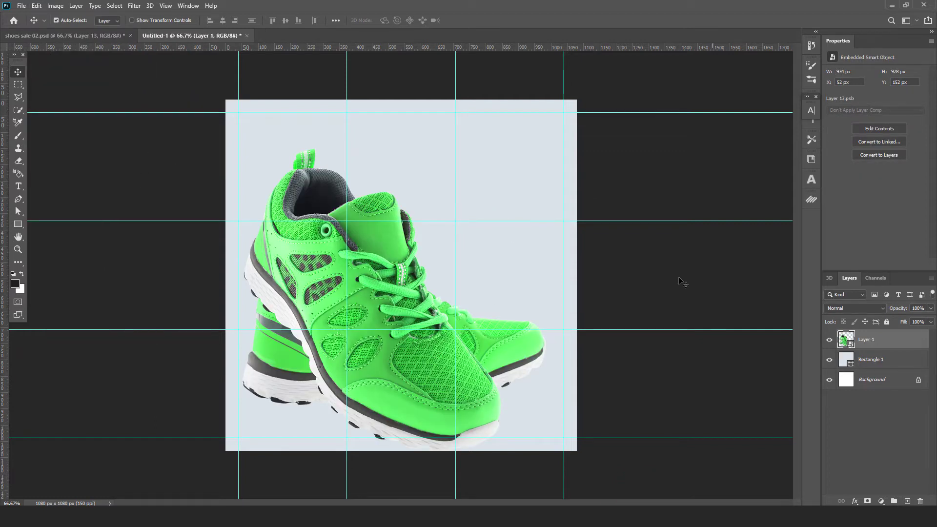
Recolour Rectangle 1 with the bright green sampled from the shoe
left_click(548, 278)
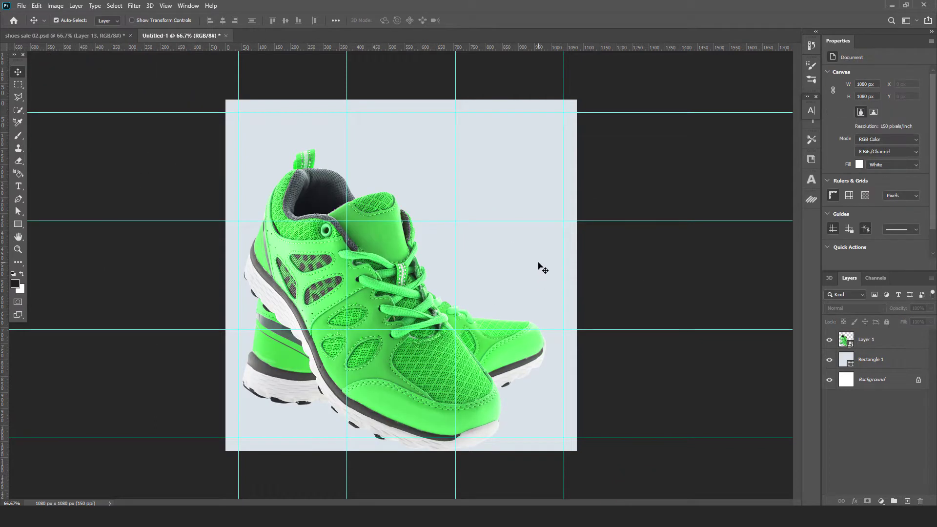
double_click(847, 360)
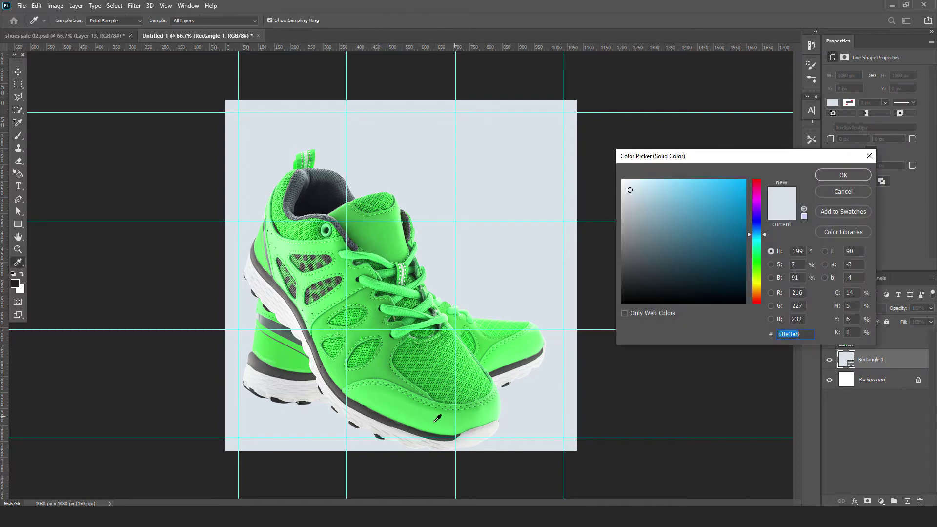
left_click(427, 423)
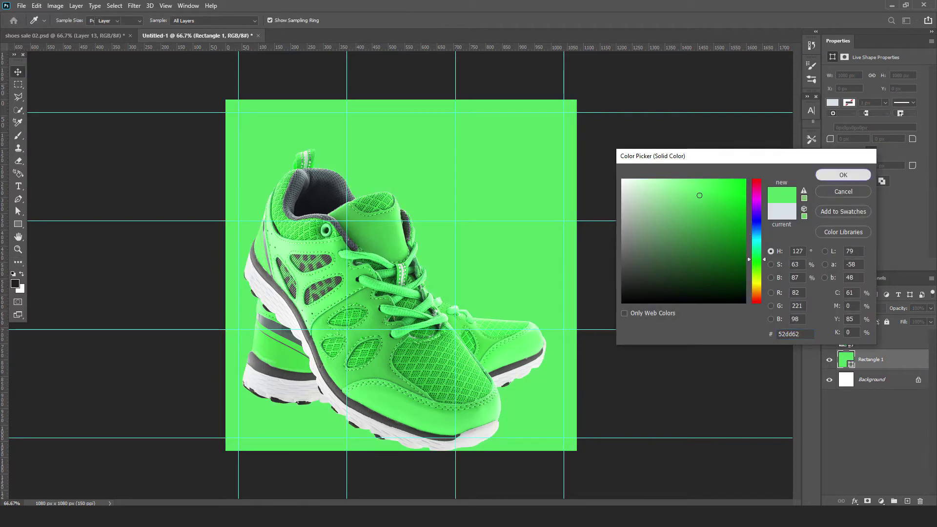
left_click(861, 178)
left_click(634, 266)
Scale the shoe down and move it lower toward the canvas centre
left_click(380, 280)
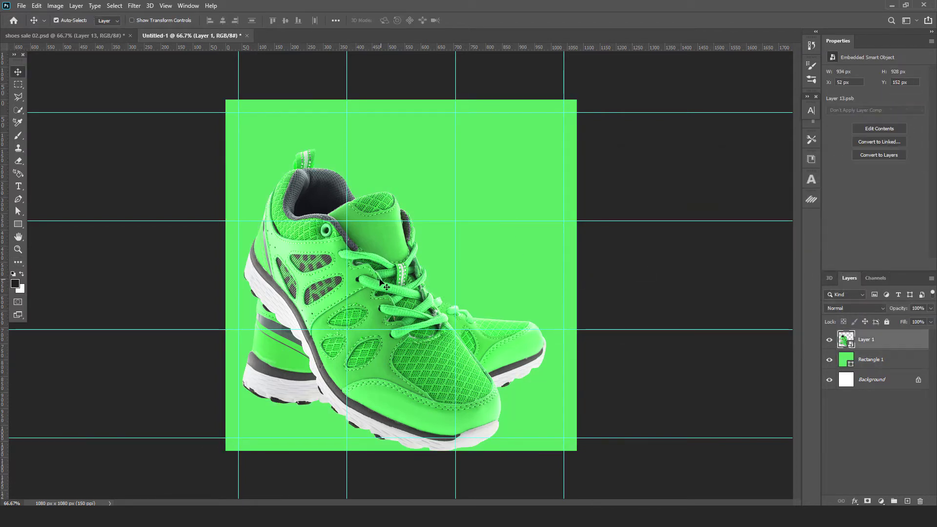
key("ctrl+t")
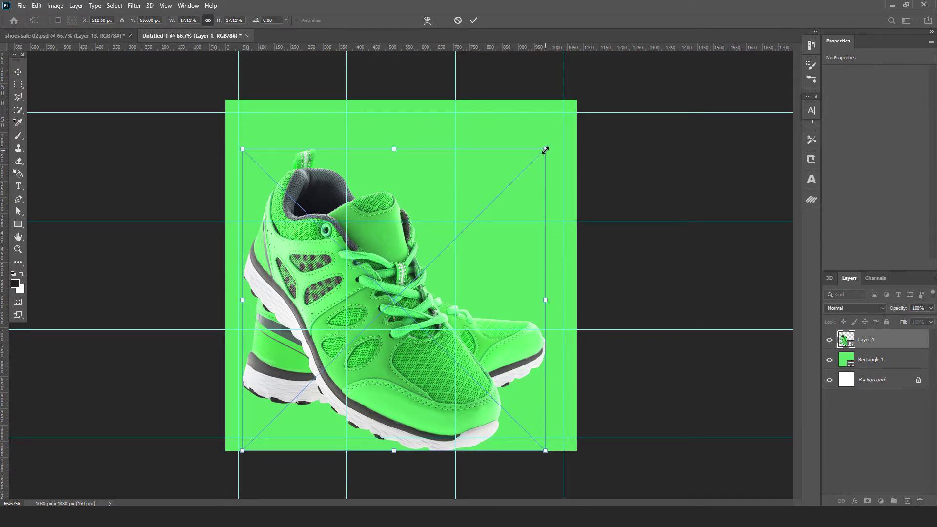
left_click_drag(545, 149, 531, 160)
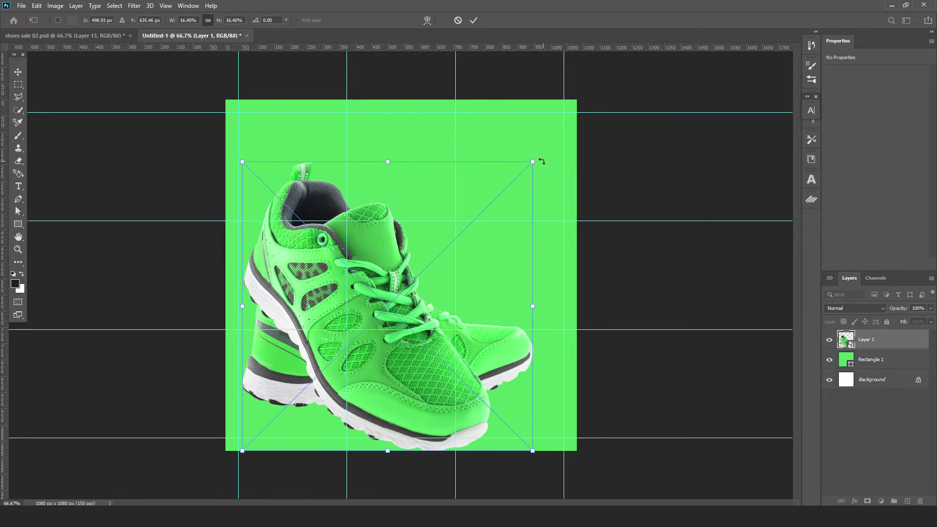
key("ctrl+z")
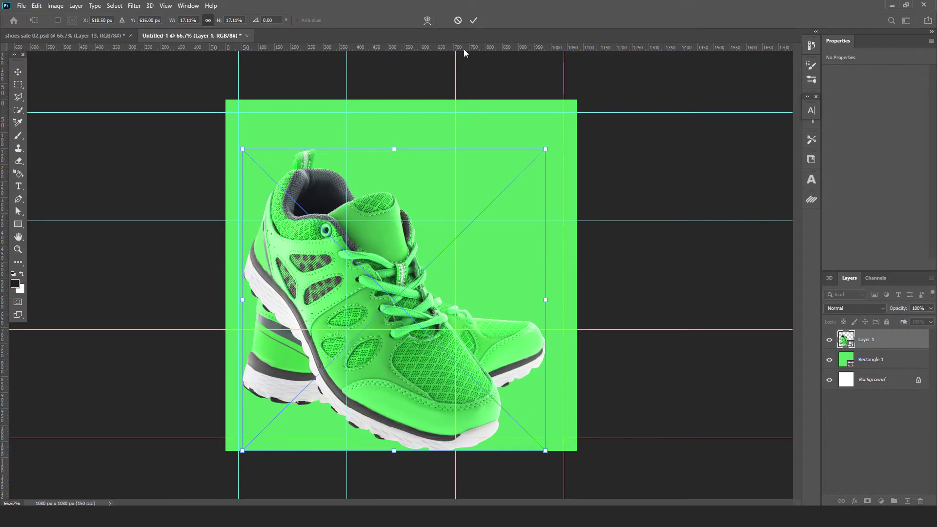
left_click(473, 20)
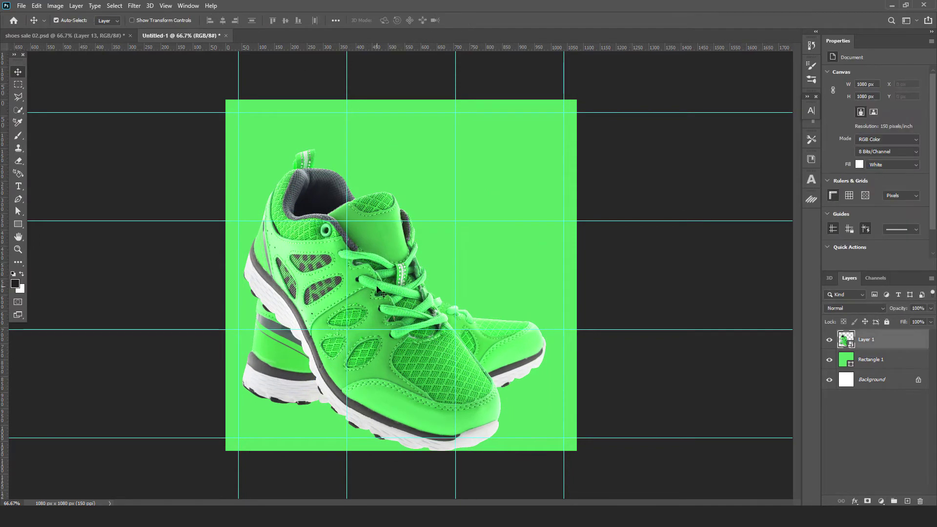
left_click_drag(377, 285, 382, 276)
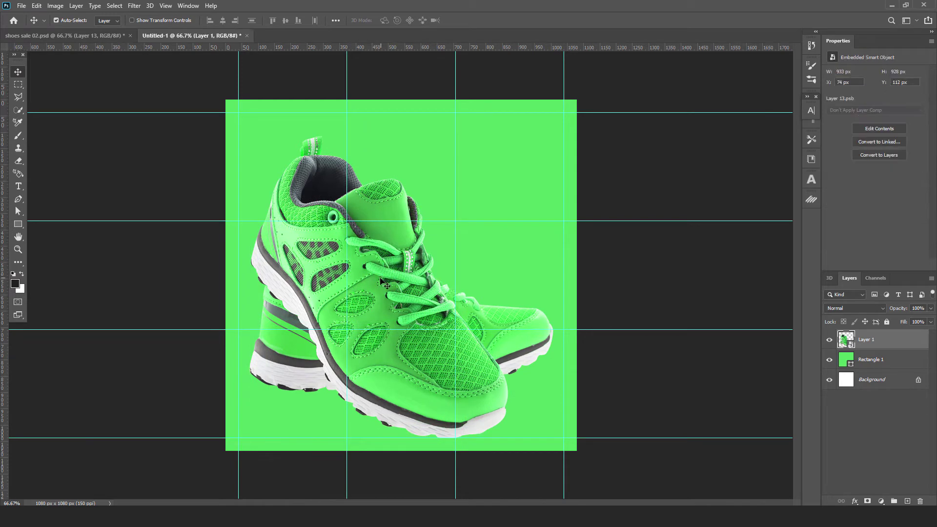
key("ctrl+t")
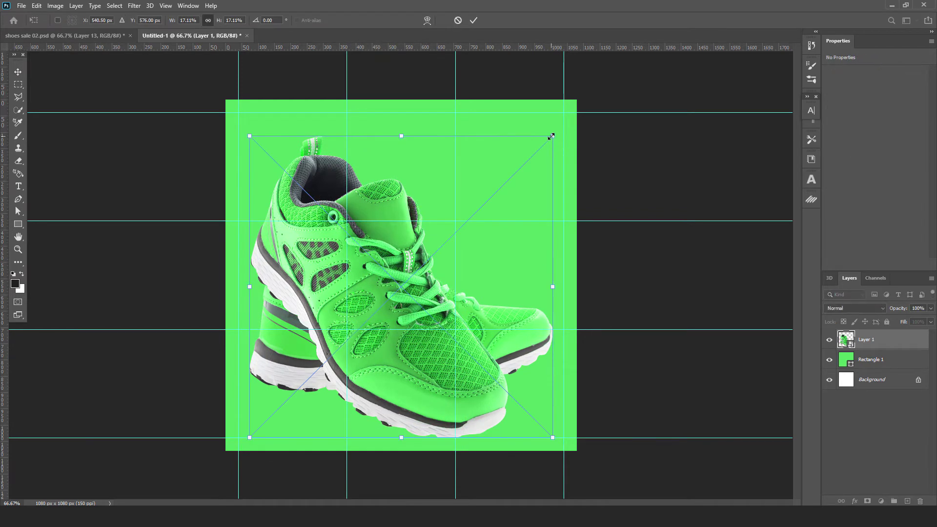
left_click_drag(551, 136, 519, 165)
left_click_drag(413, 303, 414, 324)
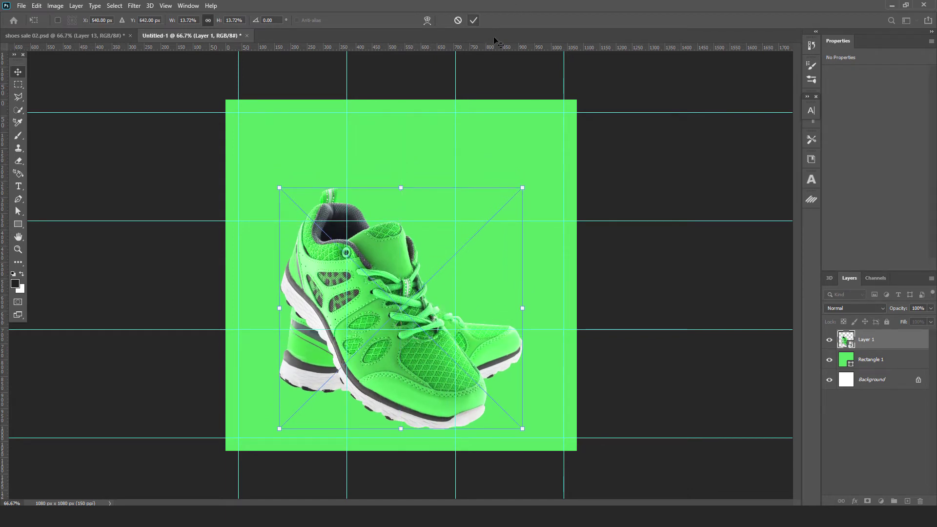
left_click(473, 20)
Change the background rectangle's fill to dark grey #282828
left_click(505, 181)
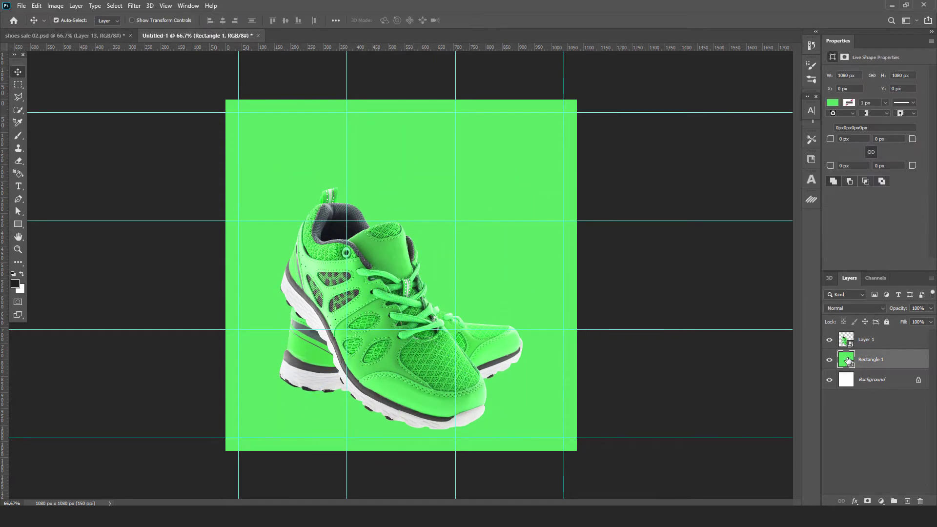
double_click(848, 360)
left_click(596, 188)
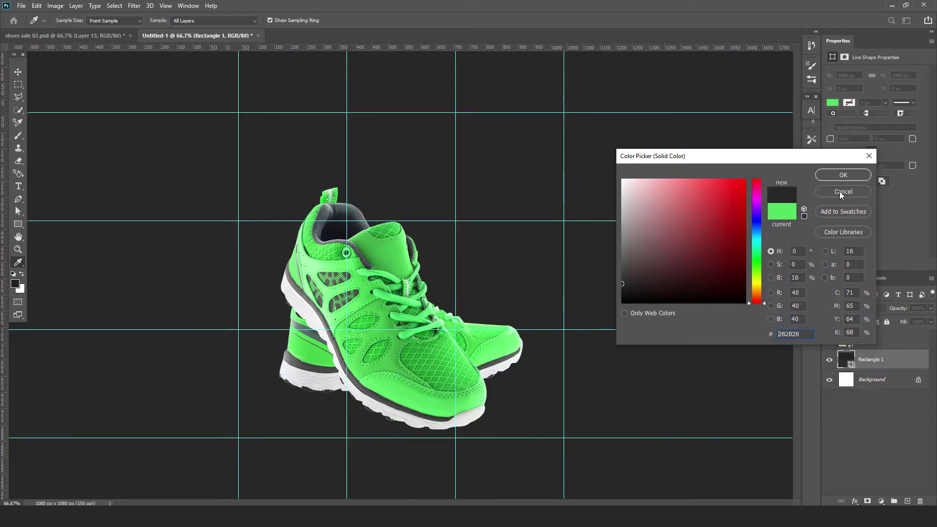
left_click(843, 174)
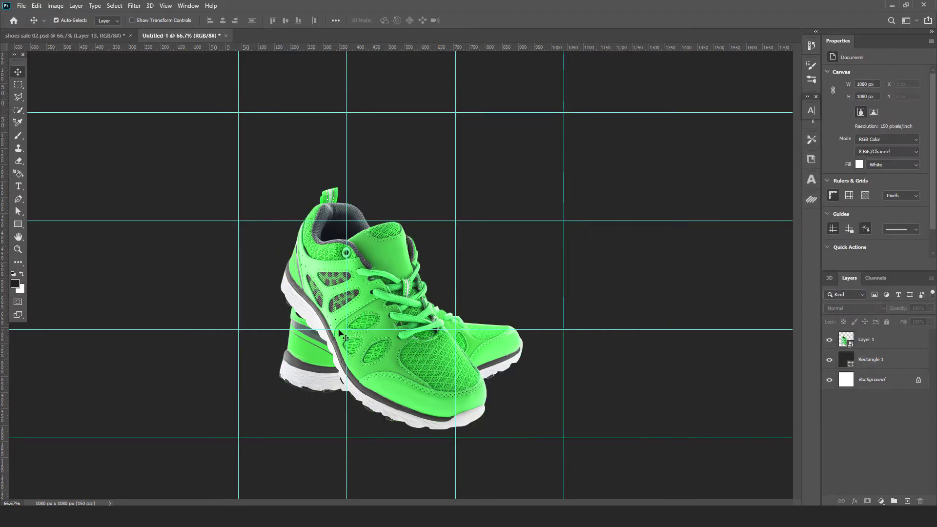
left_click(19, 199)
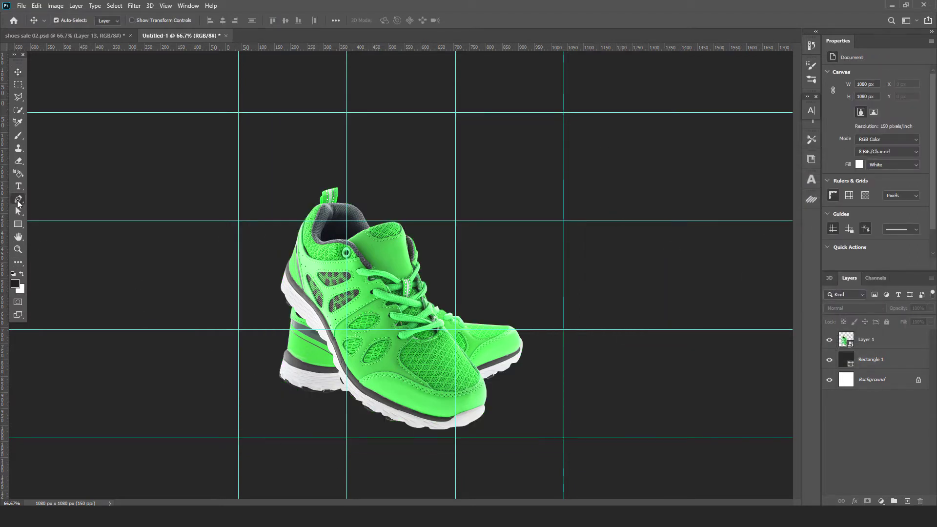
Draw a closed Pen-tool shape with a curved concave top beneath the shoe
left_click(218, 305)
mouse_move(429, 373)
left_mouse_down()
mouse_move(577, 360)
mouse_move(582, 351)
left_mouse_up()
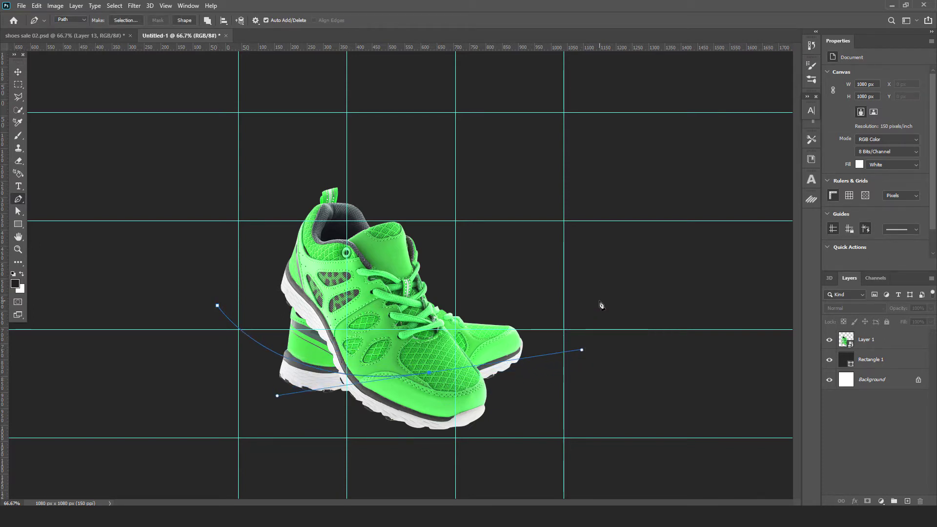
left_click_drag(599, 301, 602, 474)
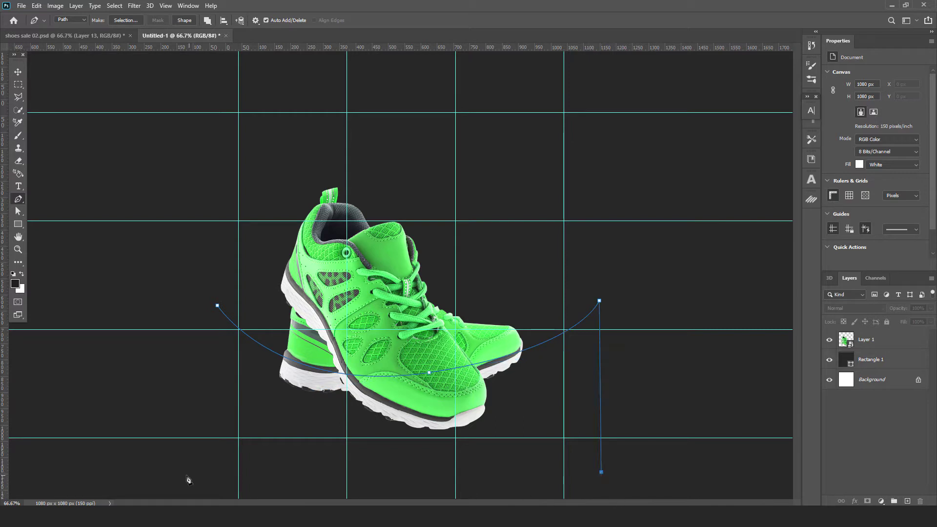
left_click_drag(184, 475, 175, 385)
left_click(217, 307)
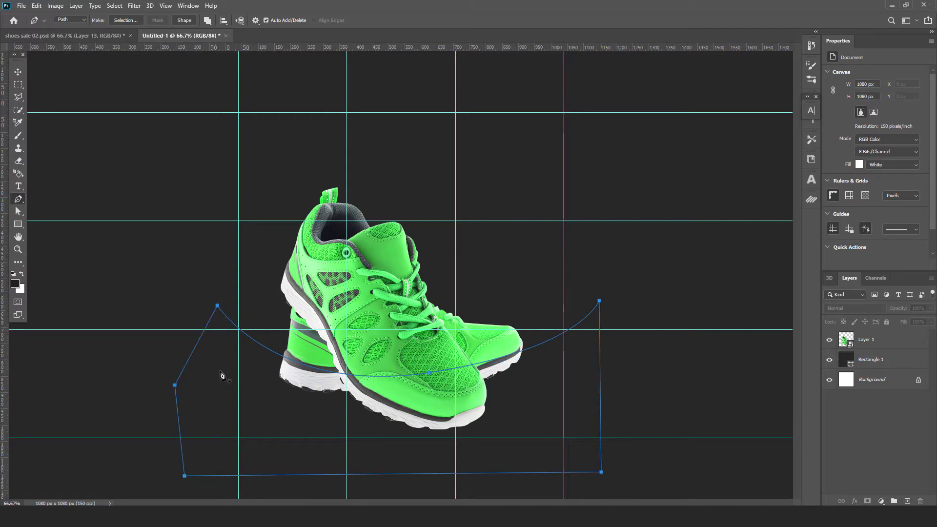
left_click(184, 21)
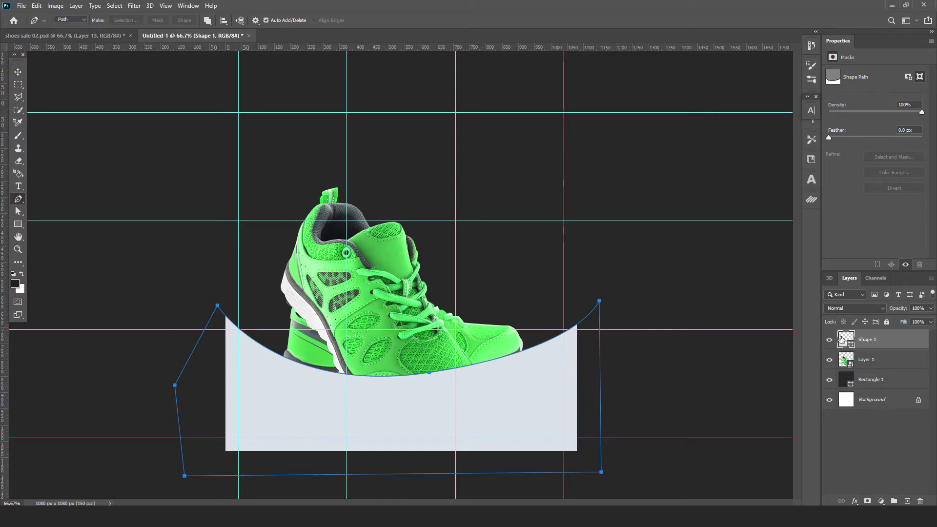
Fill the curved shape with the shoe's green and move it behind the shoe layer
double_click(841, 339)
left_click(484, 360)
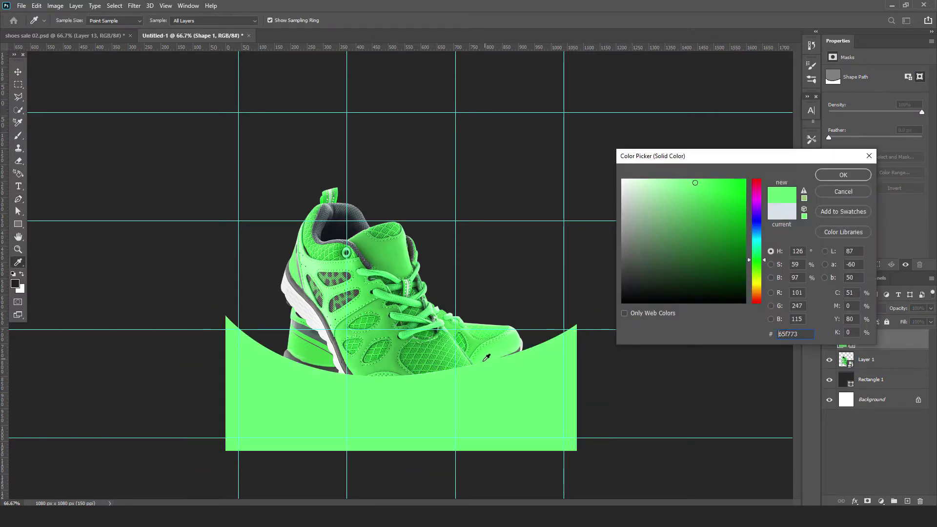
left_click(830, 176)
key("v")
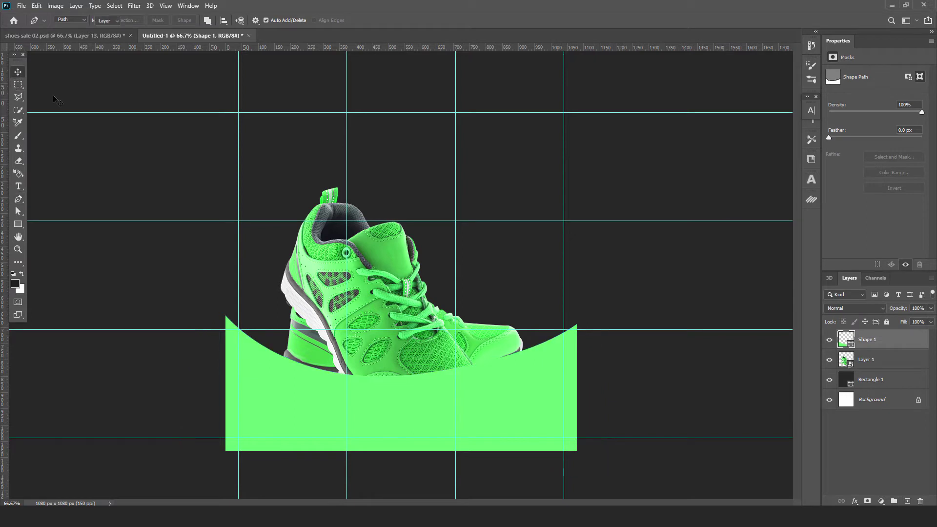
left_click(521, 401)
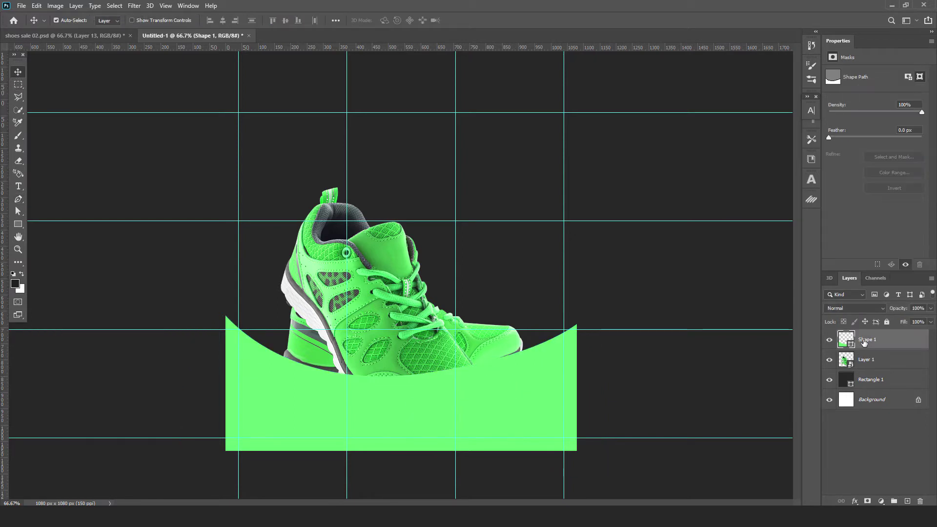
mouse_move(864, 341)
left_mouse_down()
mouse_move(864, 389)
mouse_move(873, 359)
left_mouse_up()
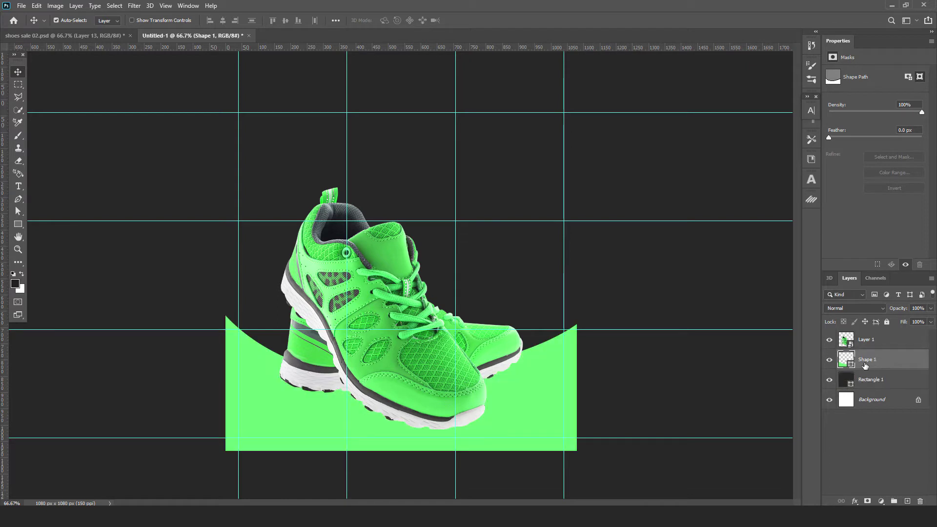
Refill the curved shape with a slightly different green sampled from the shoe
left_click(616, 397)
left_click(512, 391)
double_click(848, 362)
left_click(427, 401)
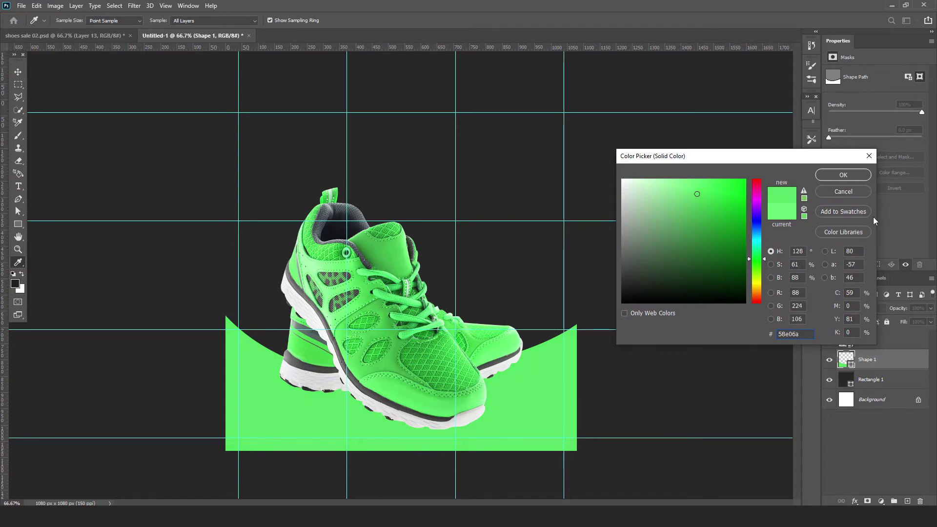
left_click(830, 179)
key("v")
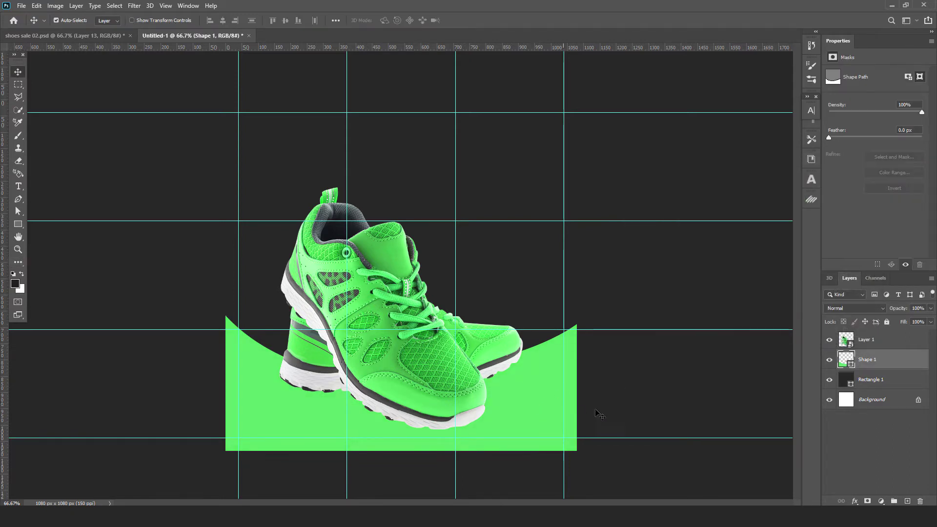
key("ctrl+t")
Stretch Shape 1 taller and raise its top-left and top-right anchors into a deeper U-curve
left_click_drag(388, 301, 388, 289)
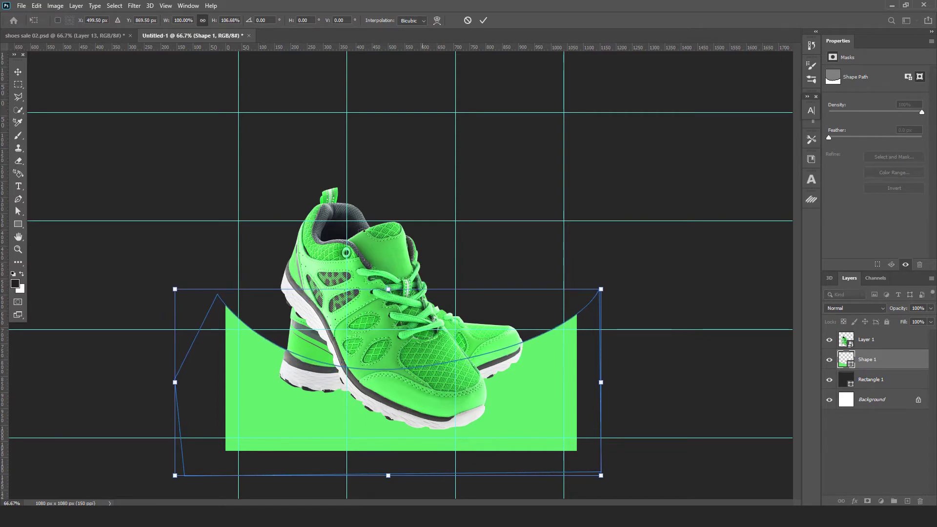
left_click(18, 211)
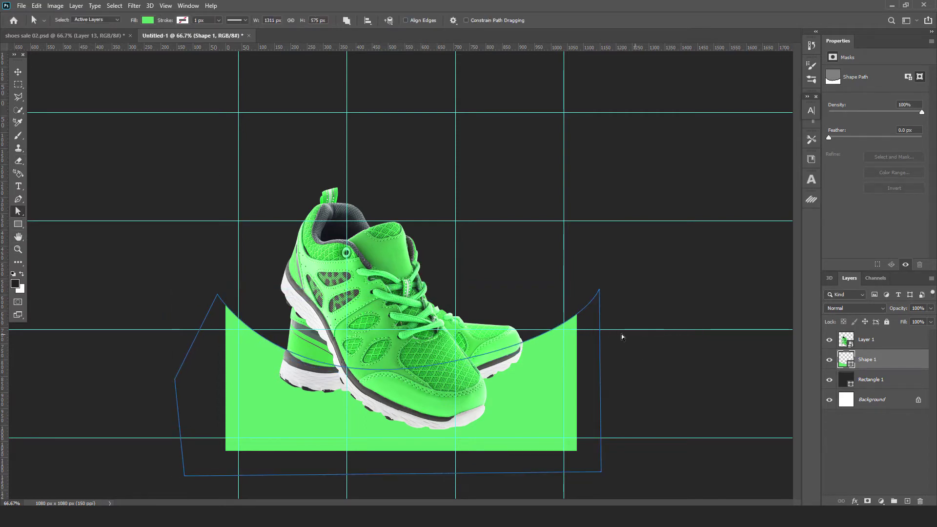
left_click(600, 289)
left_click_drag(600, 290, 600, 239)
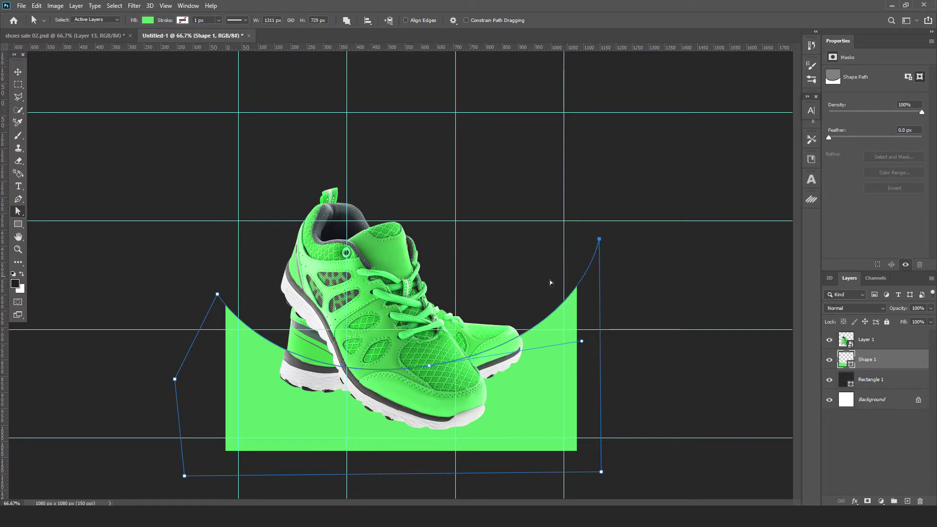
left_click(217, 295)
left_click_drag(218, 295, 216, 279)
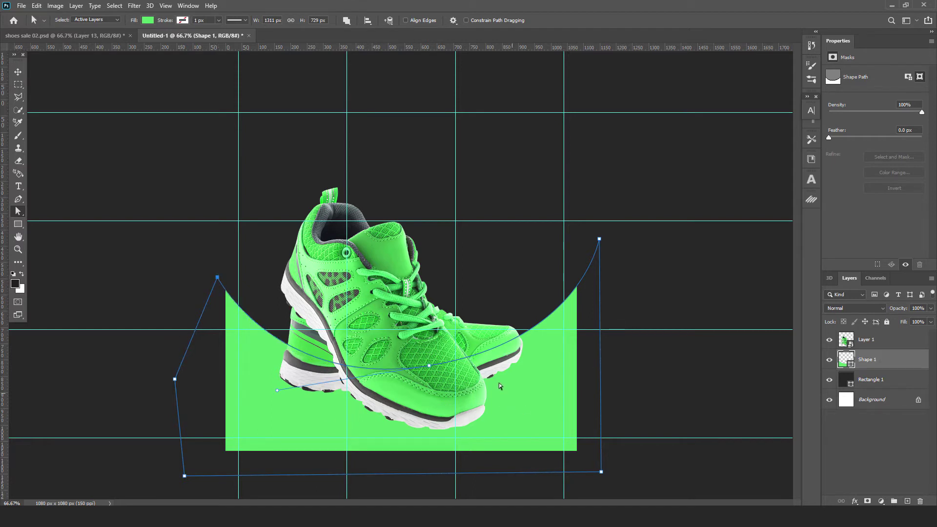
left_click(18, 72)
left_click(131, 159)
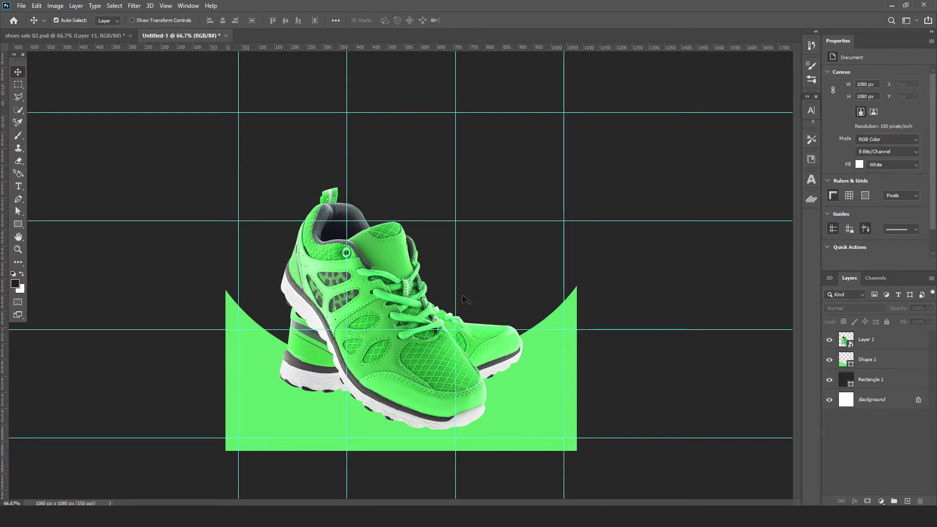
Recolour Rectangle 1 to a deeper, near-black charcoal grey
left_click(542, 279)
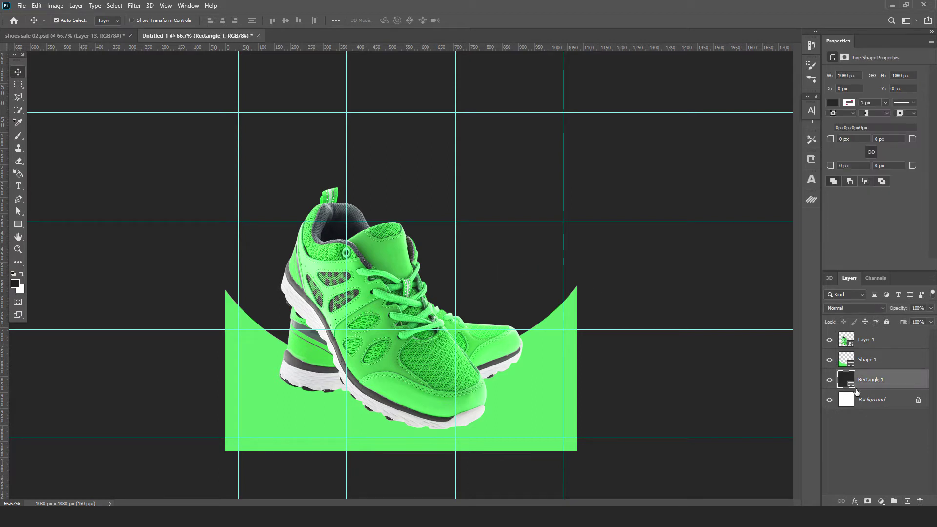
double_click(846, 379)
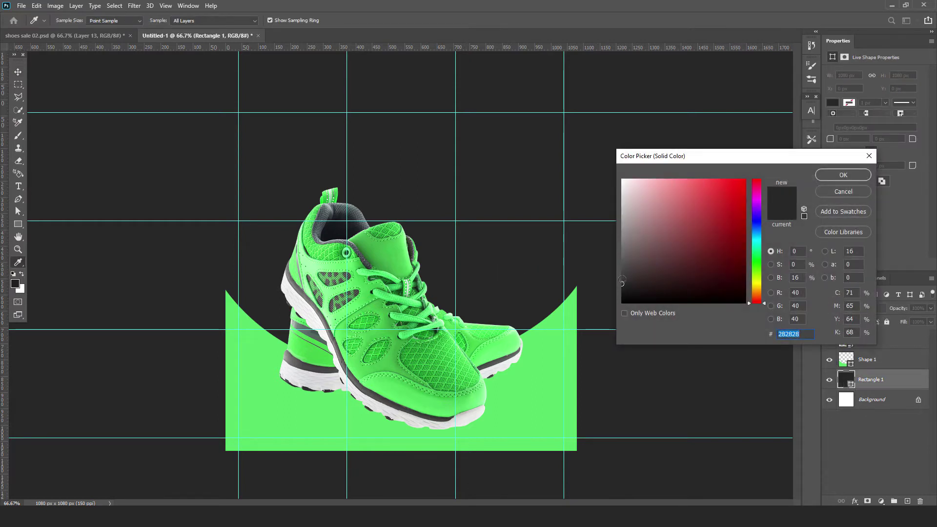
left_click(622, 286)
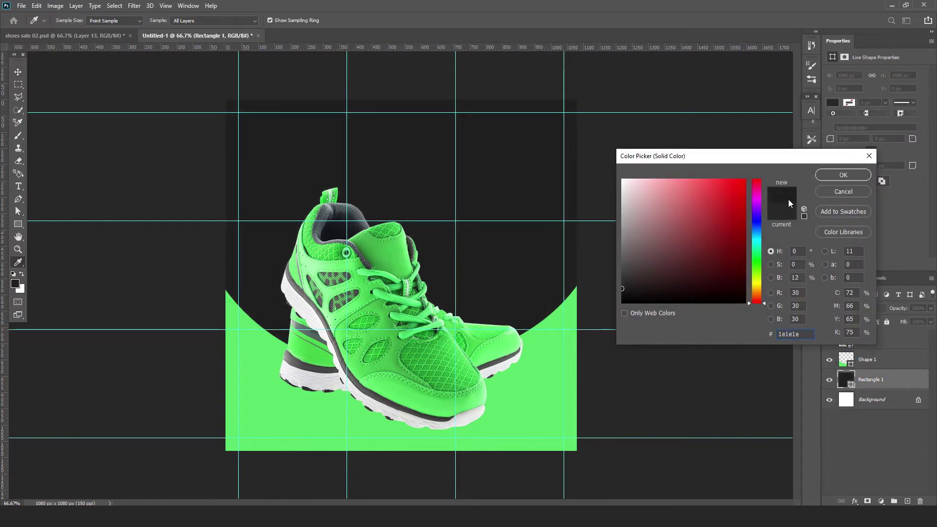
left_click(844, 174)
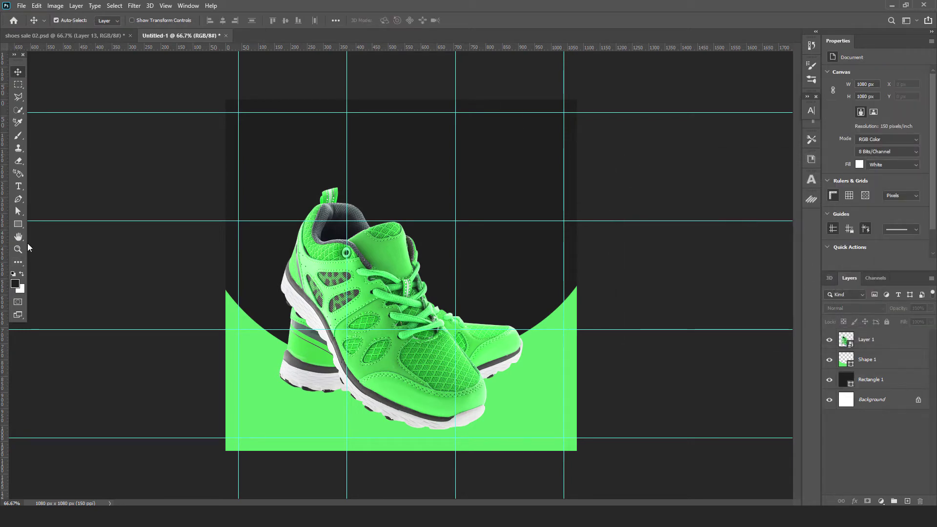
Draw a curved closed shape across the top-right corner with the Pen tool
left_click(18, 199)
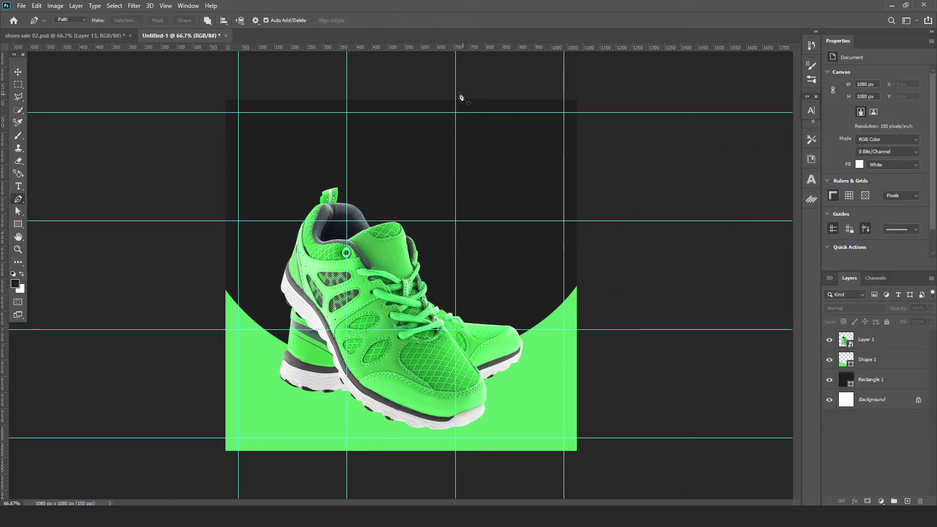
left_click(441, 83)
mouse_move(482, 149)
left_mouse_down()
mouse_move(549, 174)
mouse_move(599, 173)
left_mouse_up()
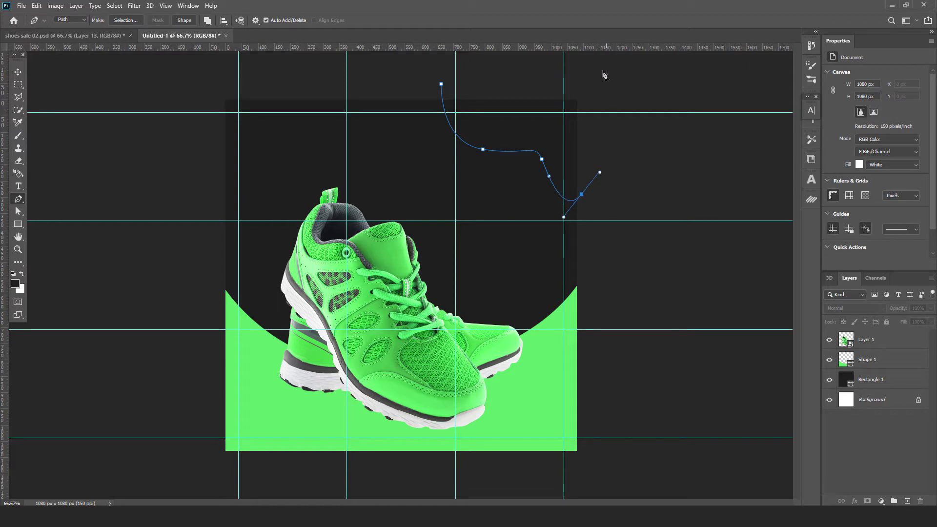
left_click_drag(596, 79, 537, 78)
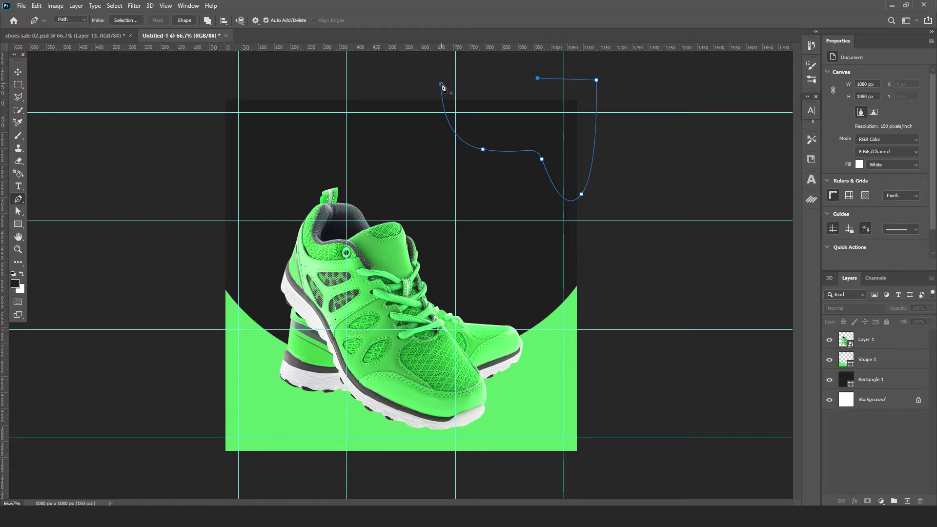
left_click(441, 84)
left_click(184, 20)
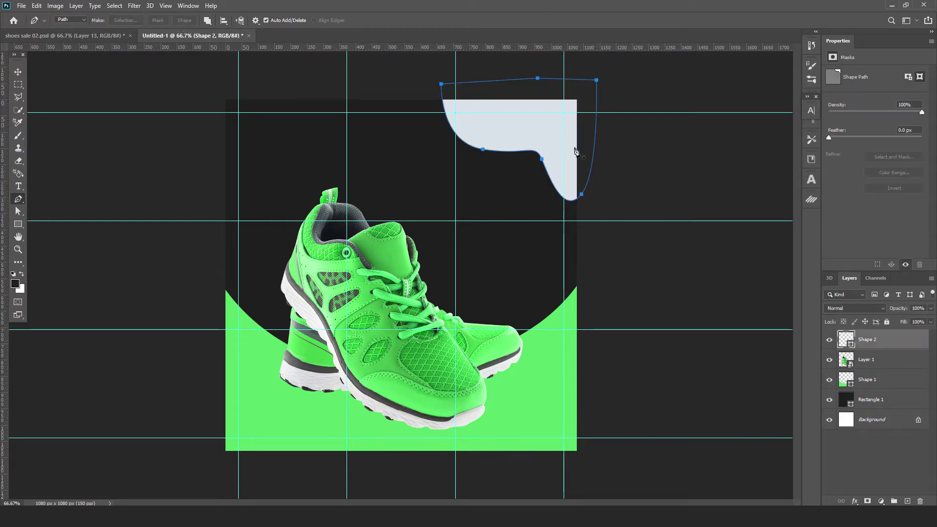
Refine the corner shape's anchor and handle to smooth its curve
left_click(18, 213)
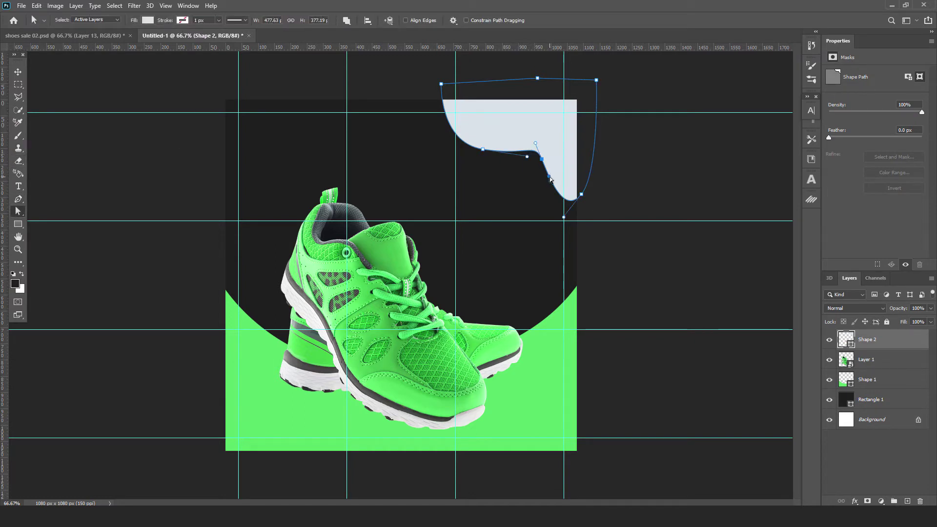
left_click_drag(550, 179, 548, 161)
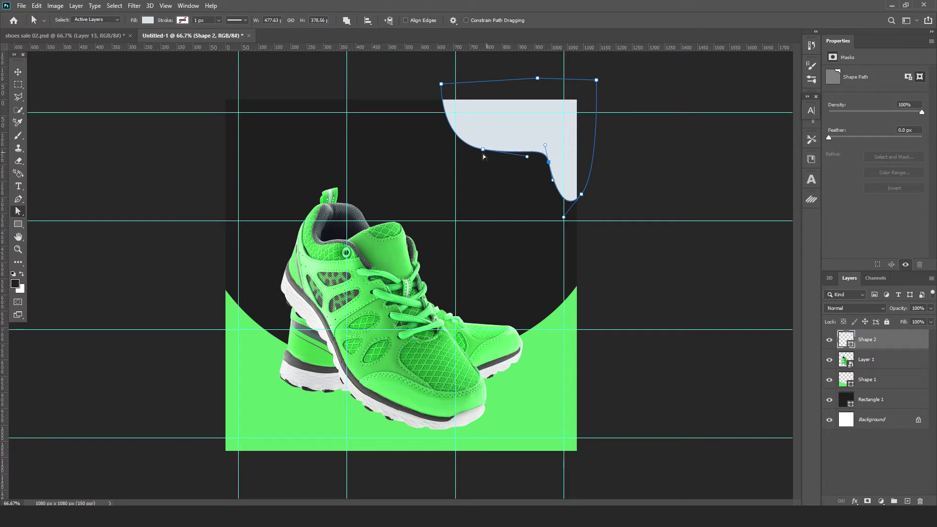
left_click(483, 150)
left_click_drag(526, 157, 526, 162)
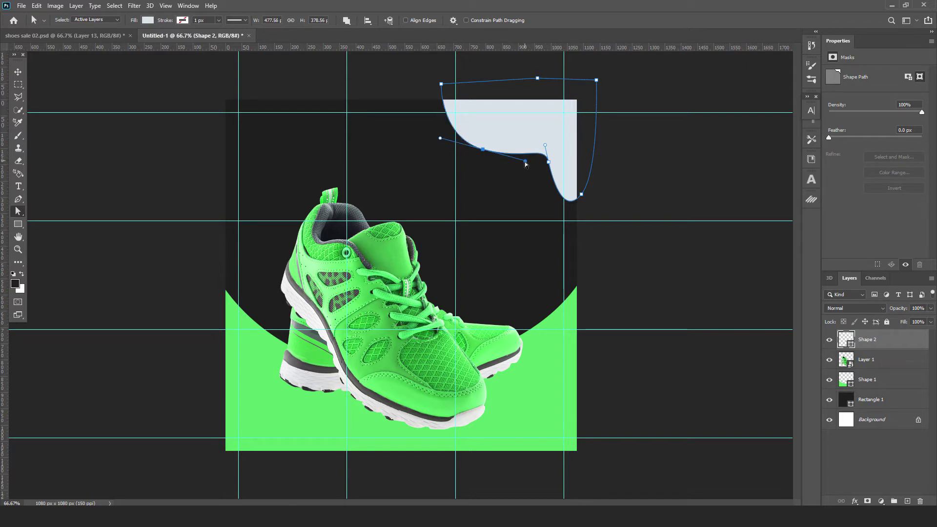
left_click(18, 71)
left_click(564, 186)
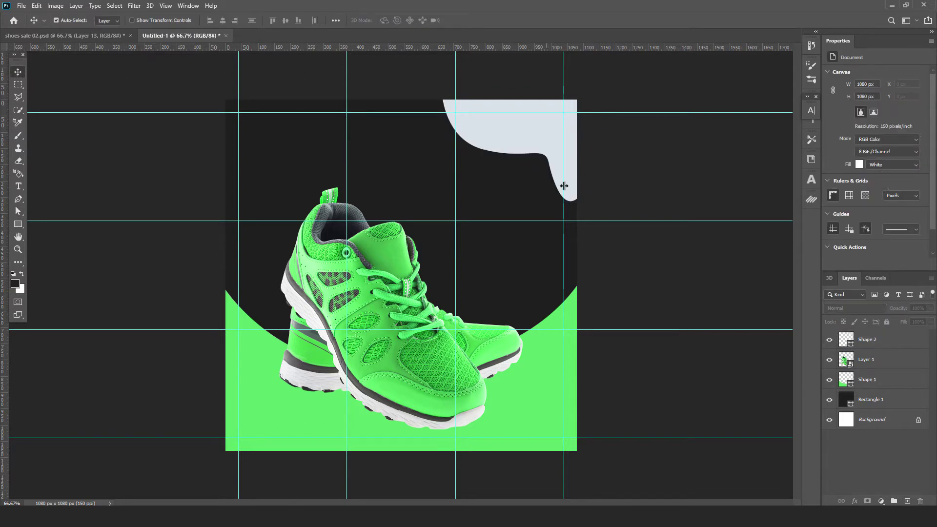
Fit Shape 2 into the top-right corner and fill it with the base shape's green
left_click(555, 143)
mouse_move(549, 142)
left_mouse_down()
mouse_move(555, 123)
mouse_move(538, 136)
left_mouse_up()
left_click(543, 141)
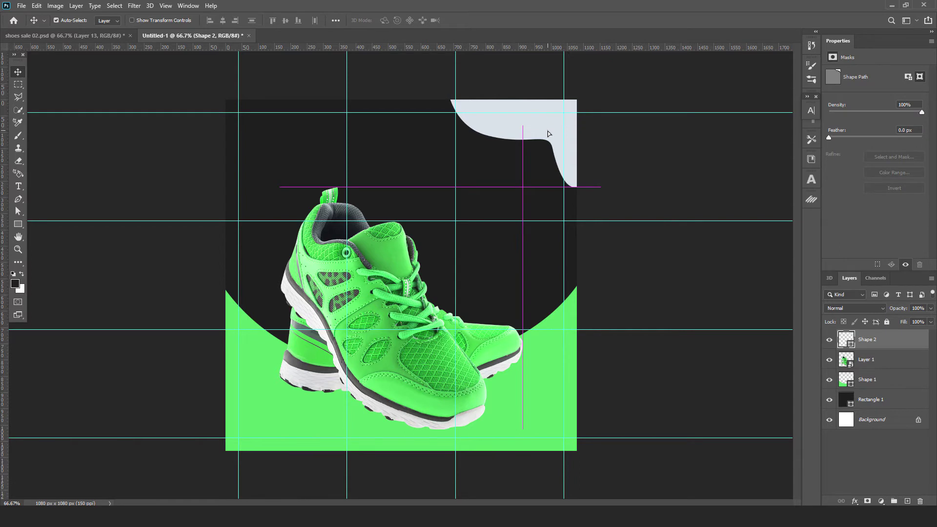
double_click(846, 340)
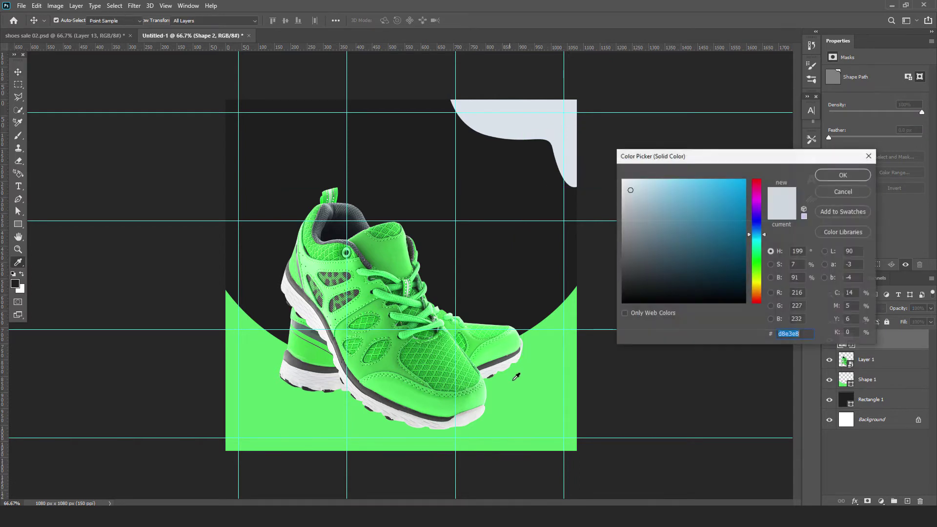
left_click(534, 393)
left_click(829, 179)
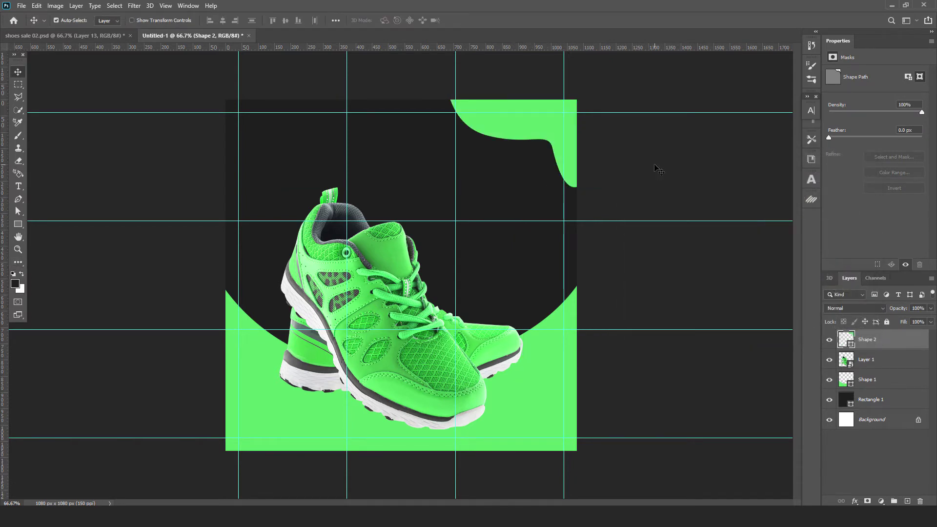
left_click(656, 161)
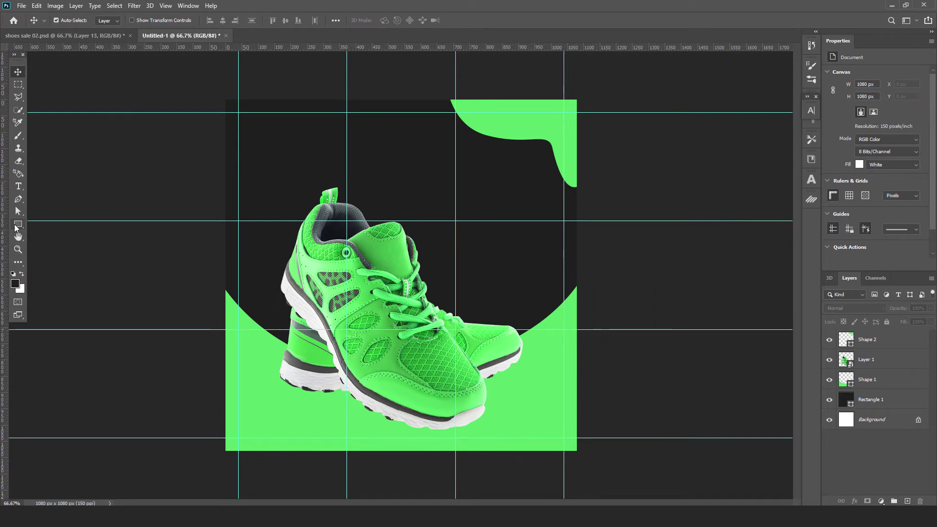
Draw a wide rectangle across the top-left corner, filled with the canvas green
left_click(18, 224)
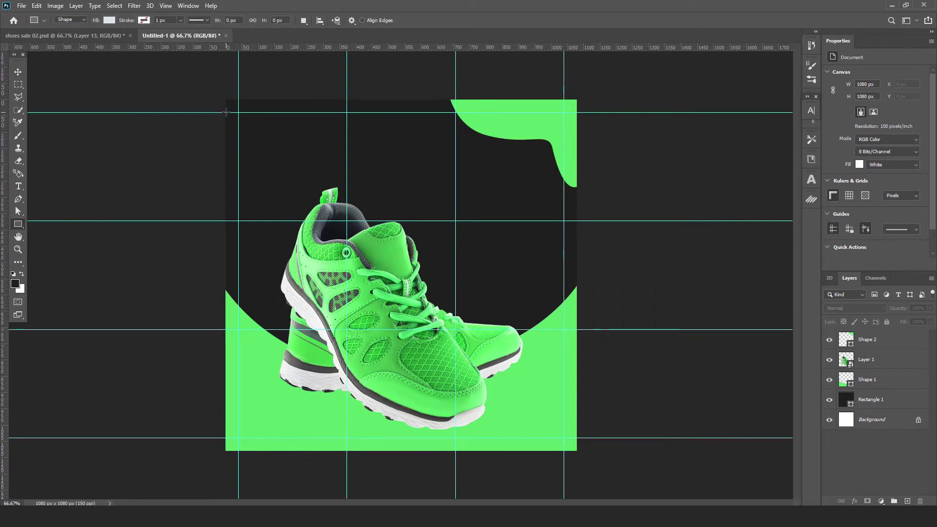
left_click_drag(226, 113, 333, 139)
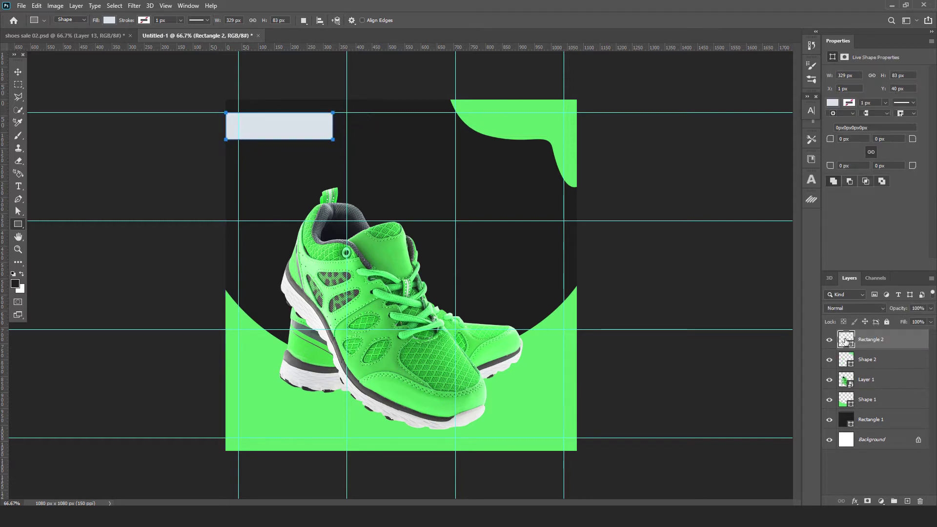
left_click(544, 130)
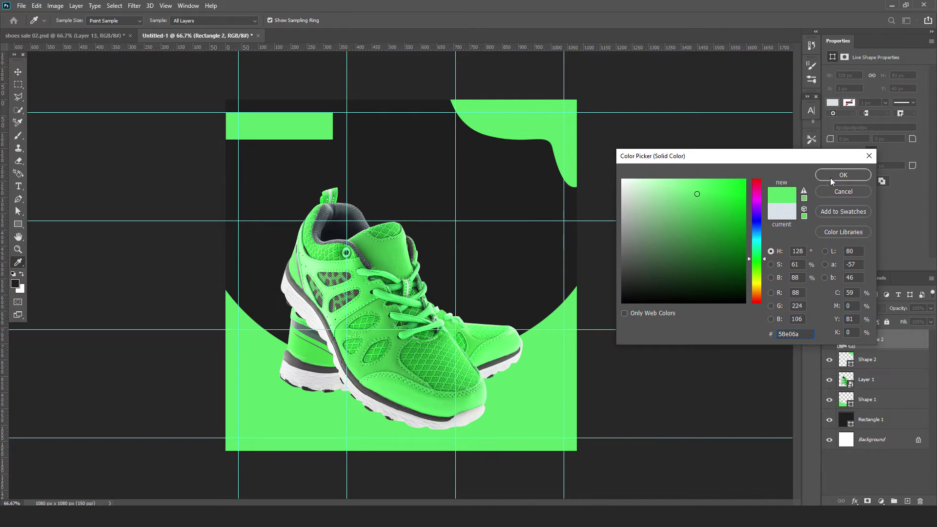
left_click(843, 174)
Slant the bar's right end inward, accepting conversion to a regular path, and nudge it into place
left_click(18, 211)
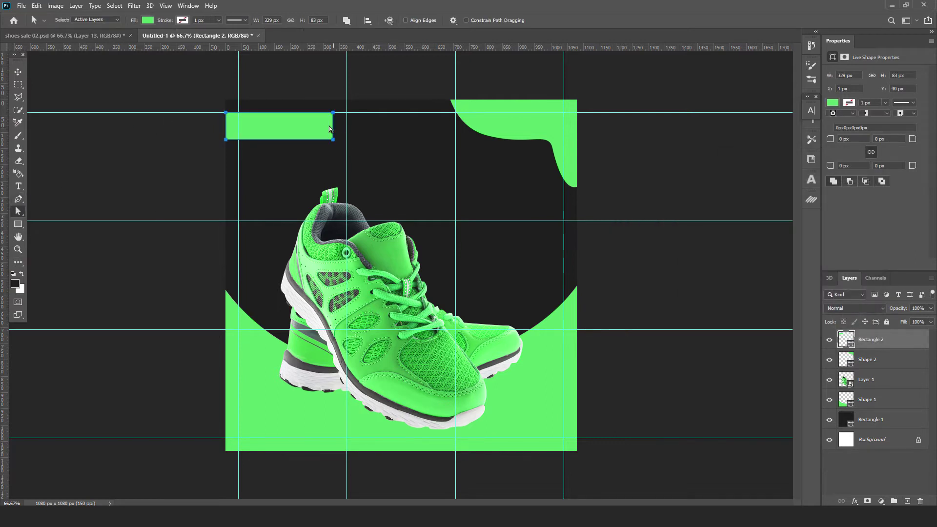
left_click_drag(341, 148, 318, 140)
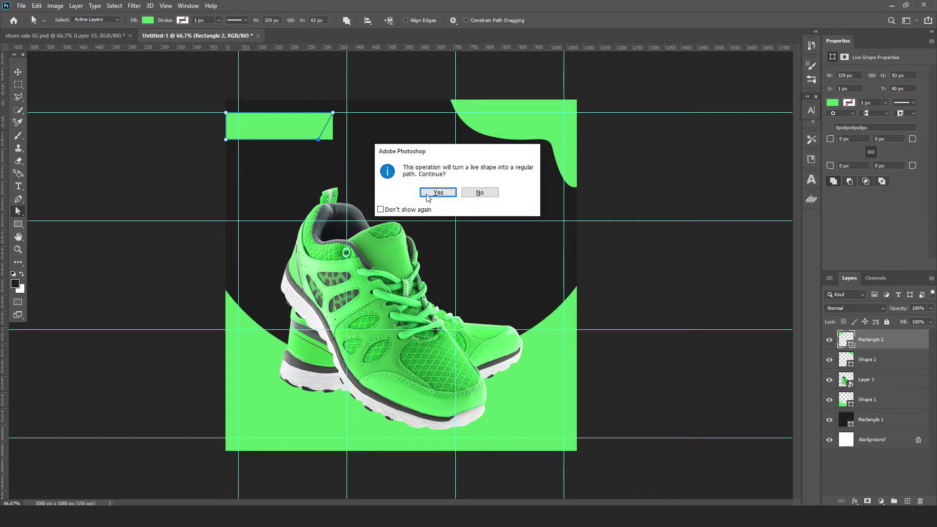
left_click(438, 195)
left_click(17, 72)
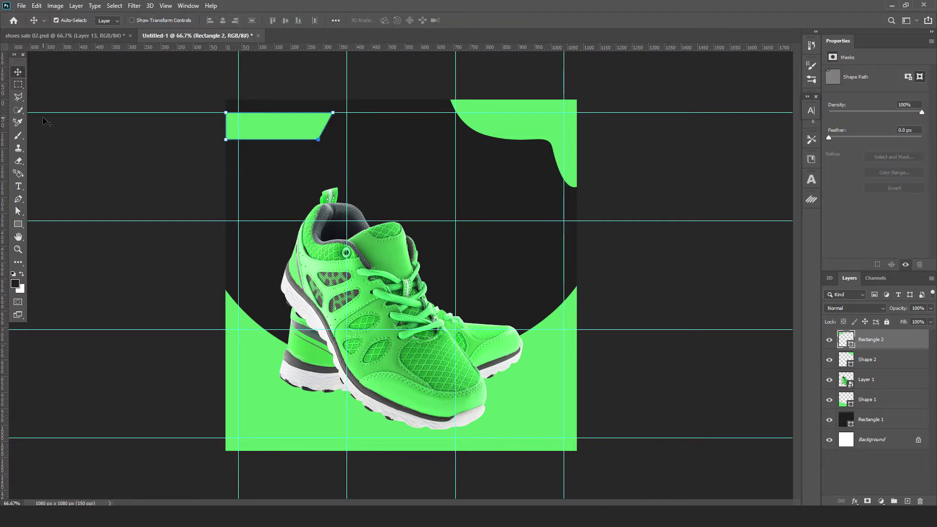
left_click_drag(259, 125, 259, 126)
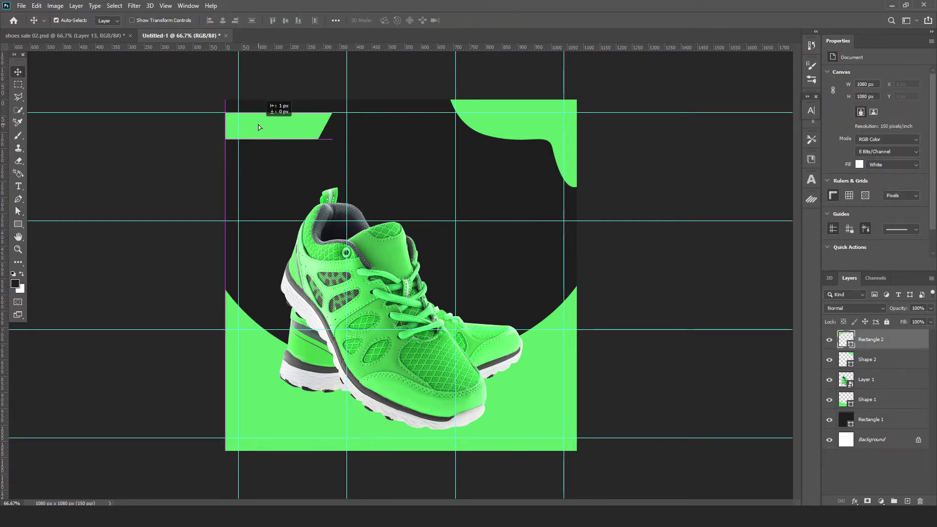
left_click(224, 138)
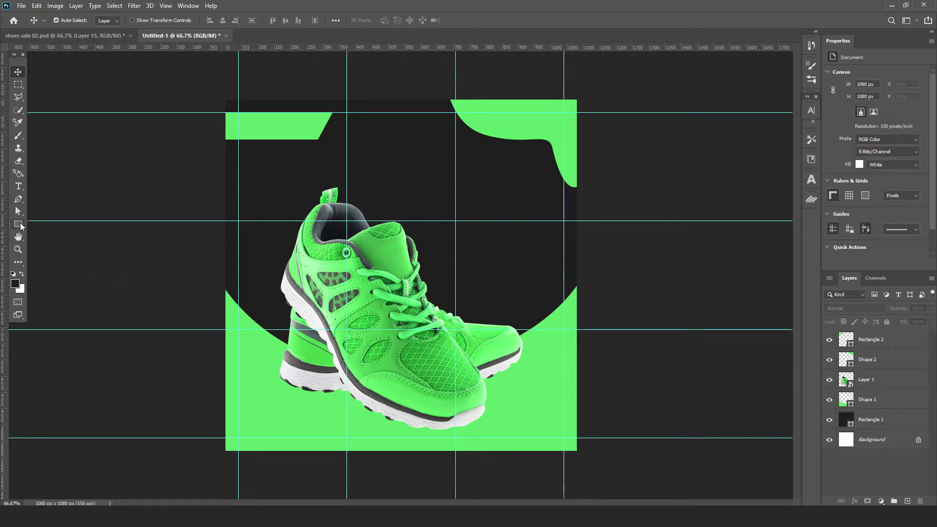
left_click(18, 224)
Draw a circle beside the shoe and move it down near the toe
left_click(60, 243)
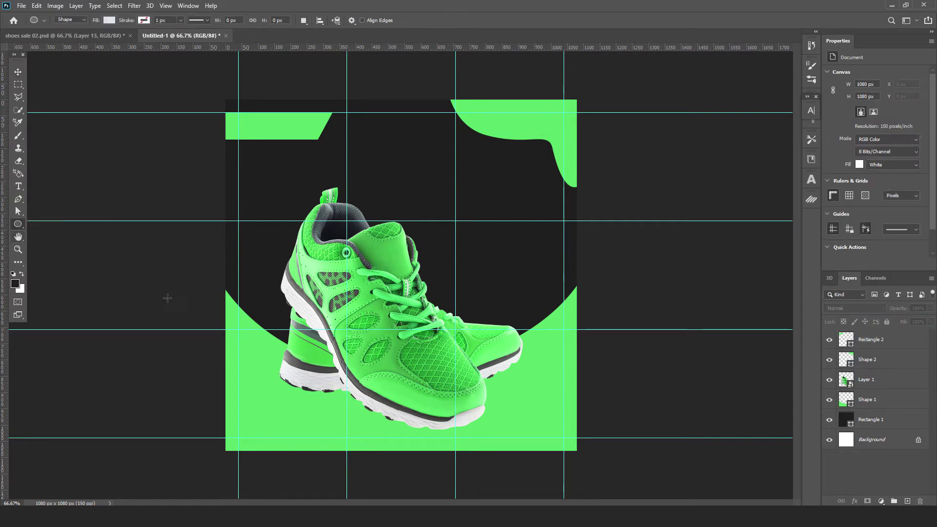
left_click_drag(500, 261, 547, 308)
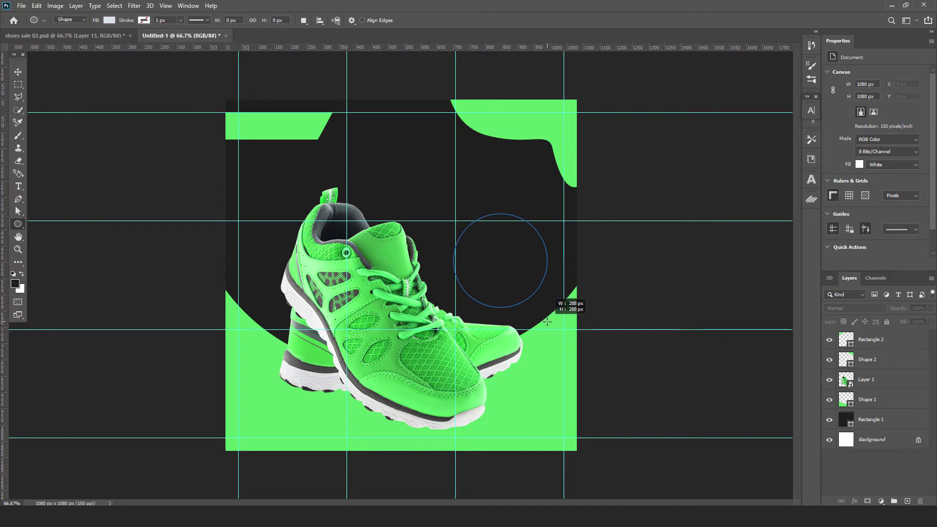
left_click(18, 72)
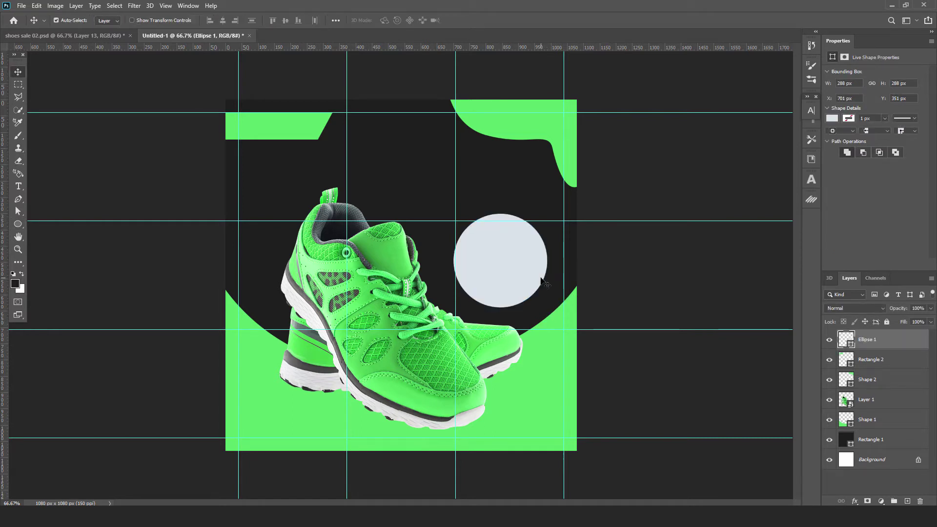
mouse_move(515, 267)
left_mouse_down()
mouse_move(537, 292)
mouse_move(528, 288)
mouse_move(531, 305)
left_mouse_up()
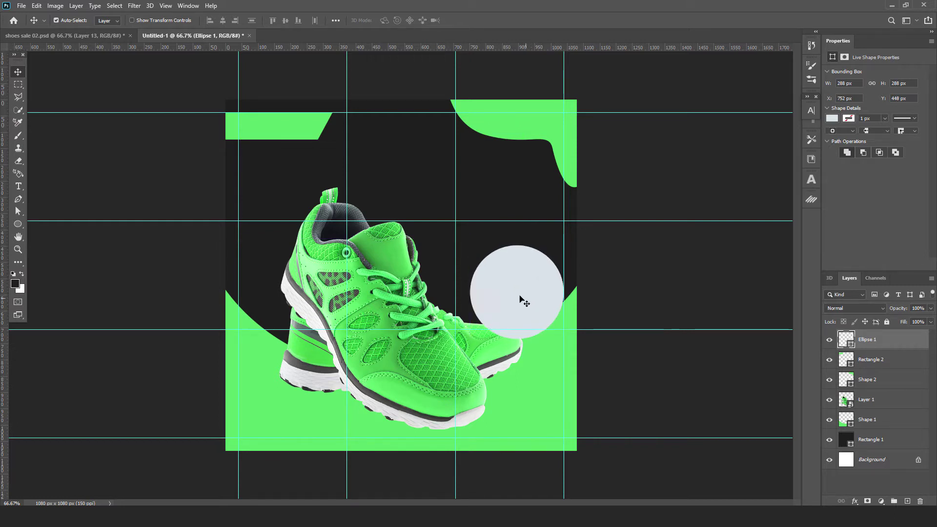
Give the circle a dark fill sampled from the background and a 3 px white outline
double_click(843, 343)
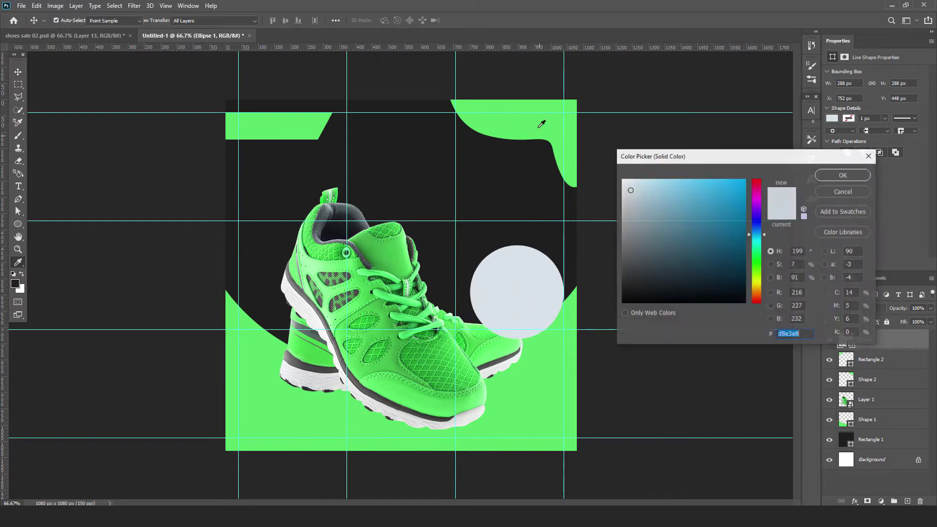
left_click(507, 187)
left_click(843, 175)
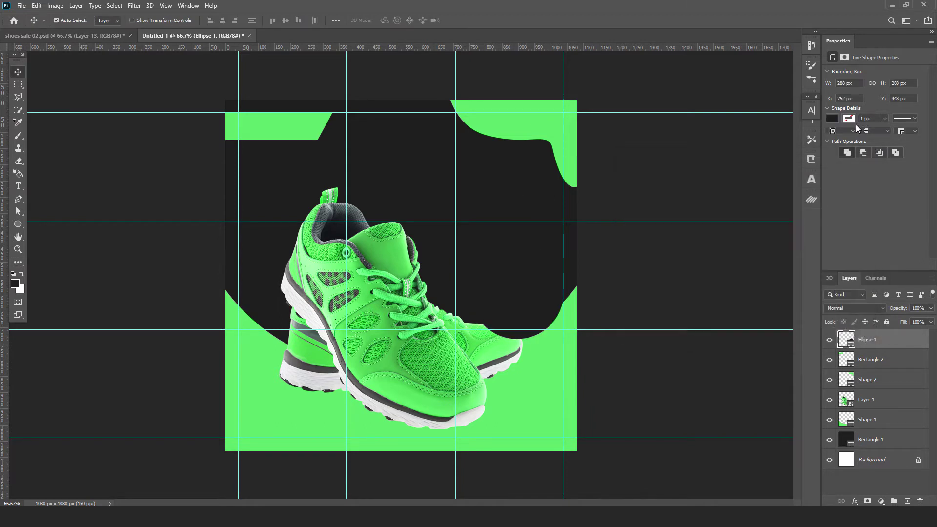
type("3")
key("Return")
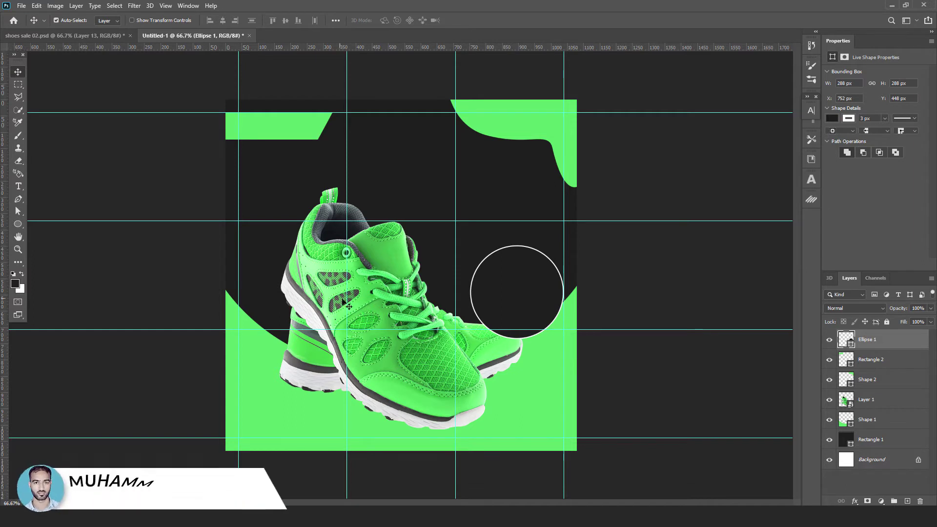
left_click(355, 287)
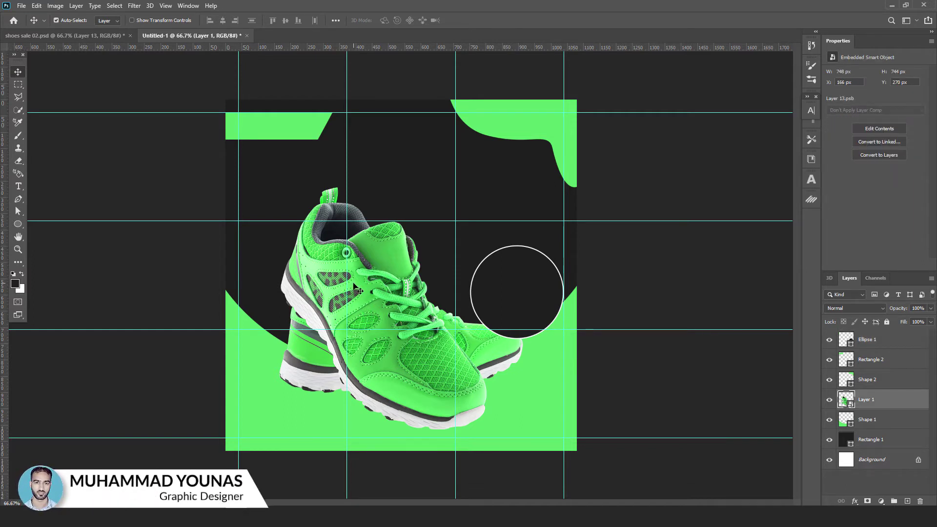
Move the shoe layer above the circle in the layer stack
left_click_drag(867, 401, 874, 339)
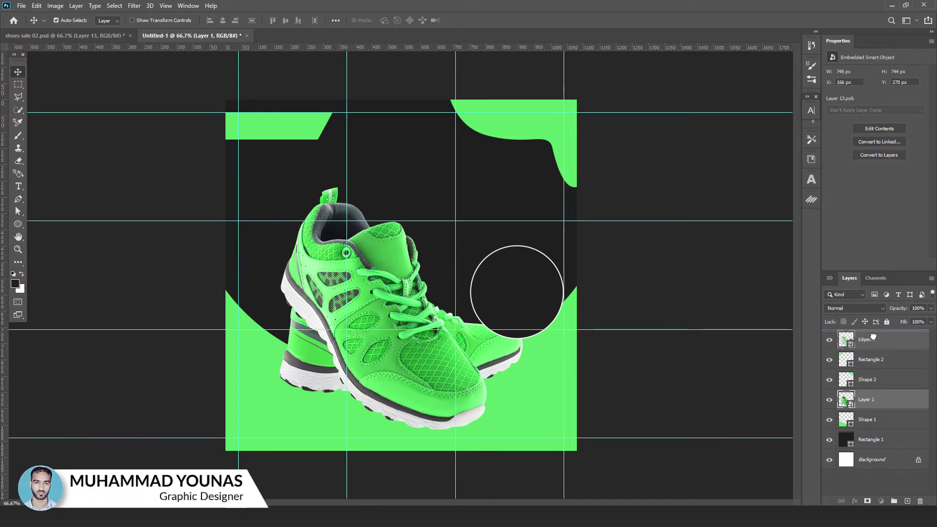
left_click(678, 272)
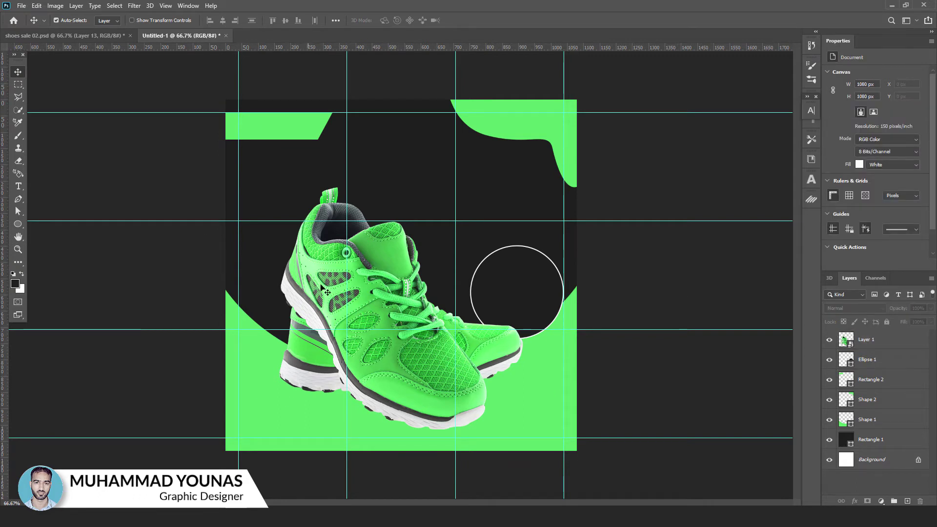
left_click(18, 187)
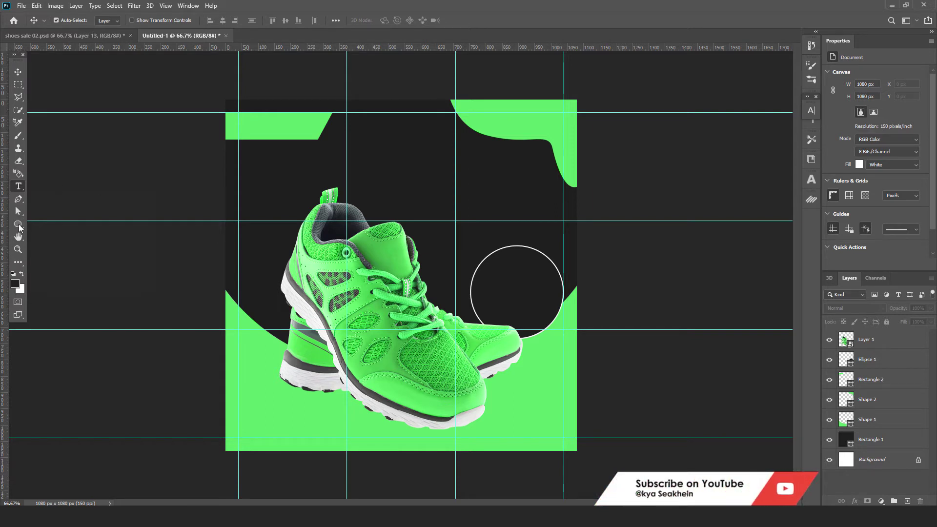
Draw a small recycle-symbol custom shape at the left end of the top-left green bar
left_click(18, 225)
right_click(19, 226)
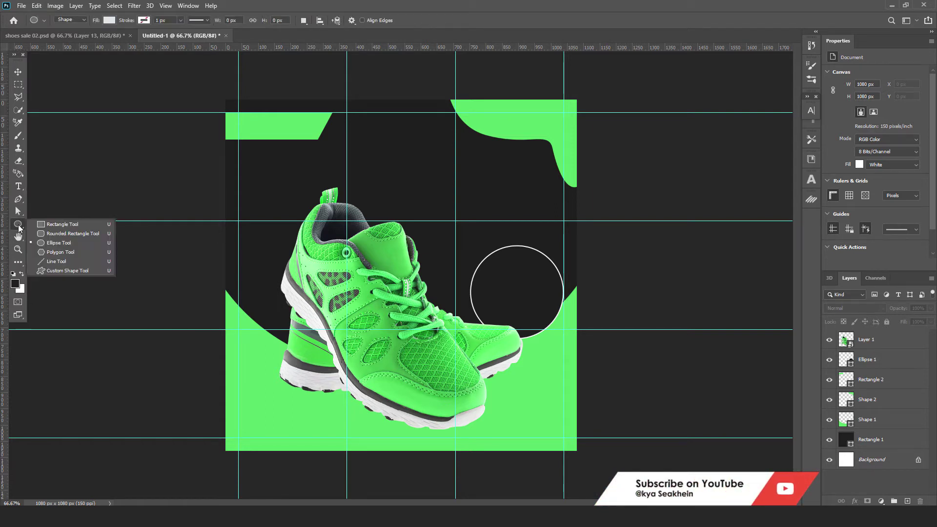
left_click(57, 269)
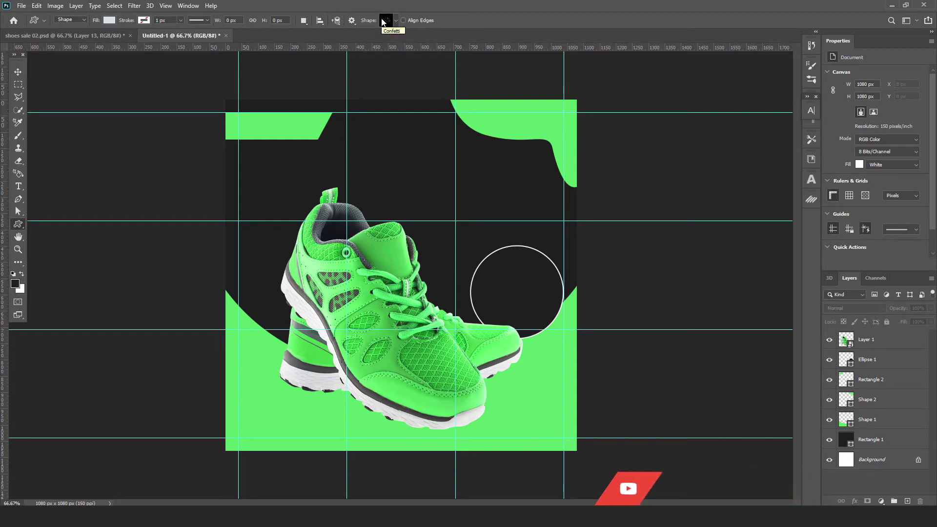
left_click(396, 21)
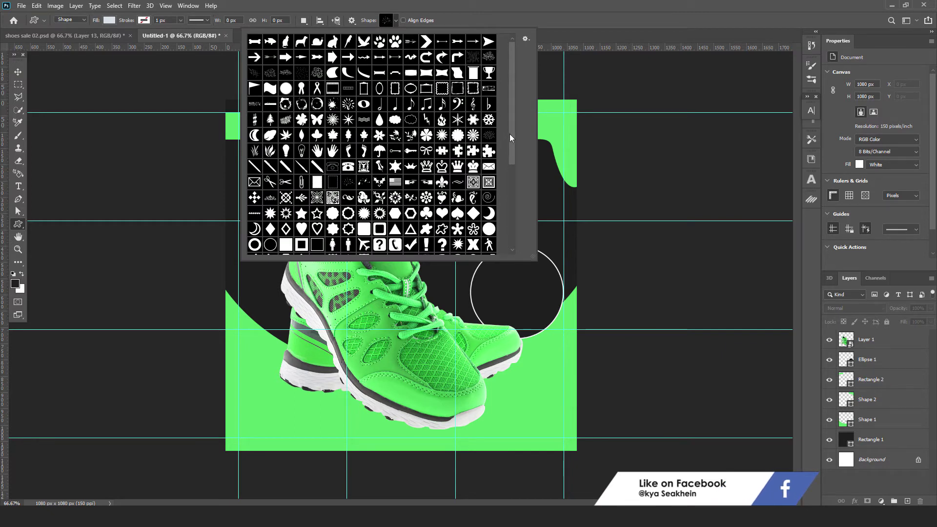
left_click_drag(510, 138, 511, 166)
left_click(442, 199)
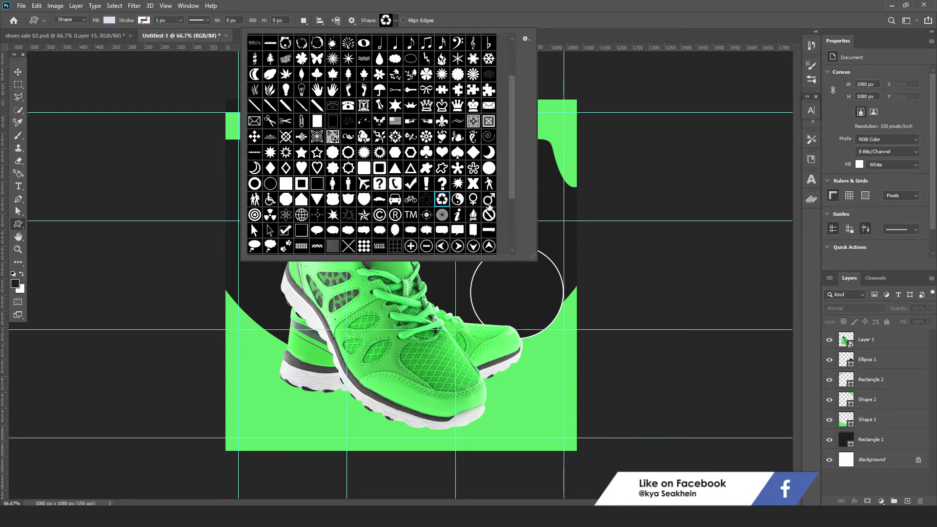
left_click(236, 124)
mouse_move(219, 111)
left_mouse_down()
mouse_move(239, 130)
mouse_move(254, 128)
left_mouse_up()
left_click(17, 72)
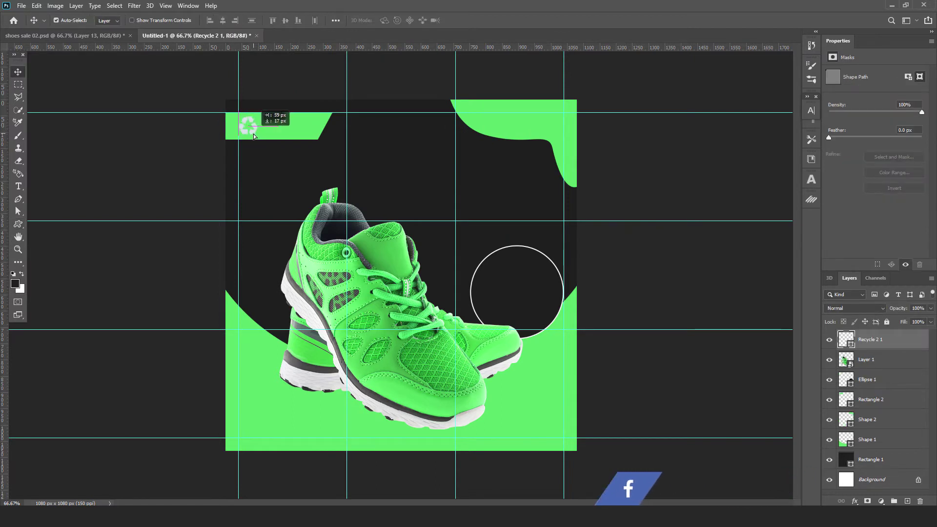
Fill the recycle icon with the dark background colour
double_click(846, 339)
left_click(439, 171)
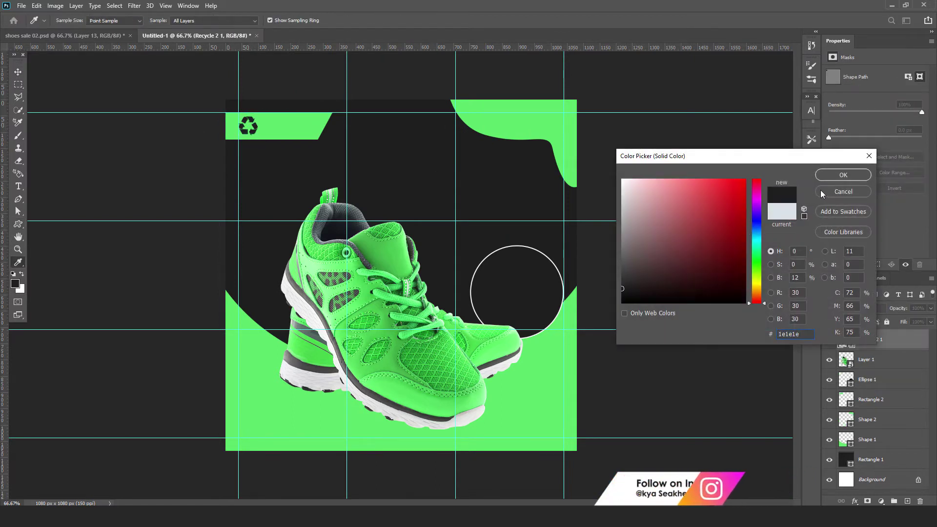
left_click(863, 175)
Type the studio name text on the green bar
left_click(19, 186)
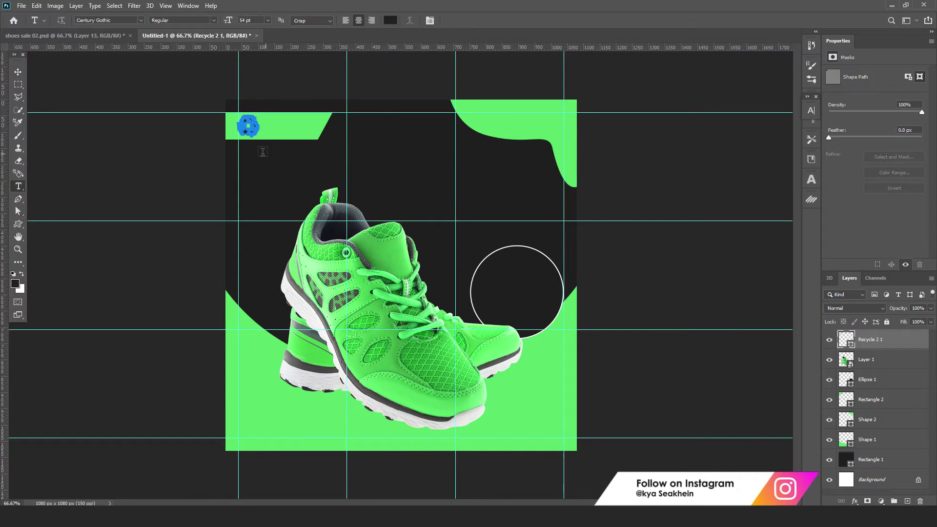
left_click(311, 162)
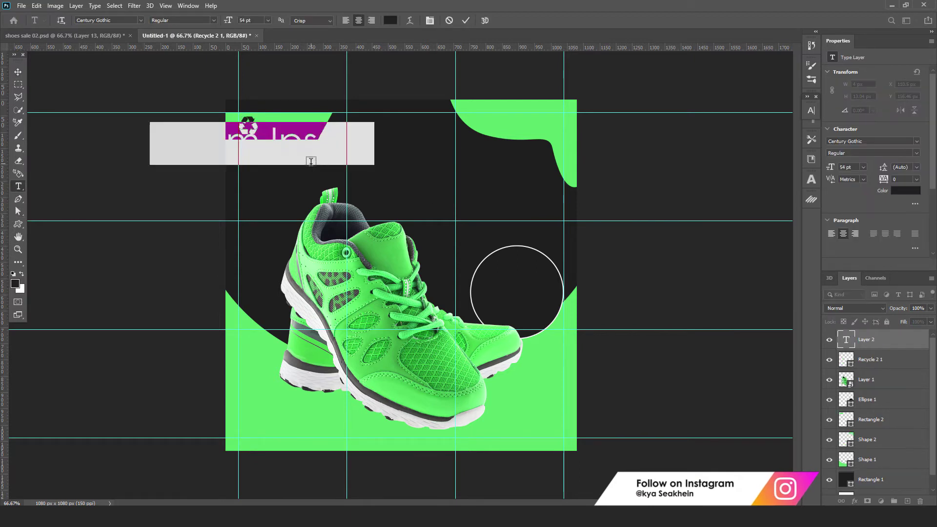
type("CaptainStudio")
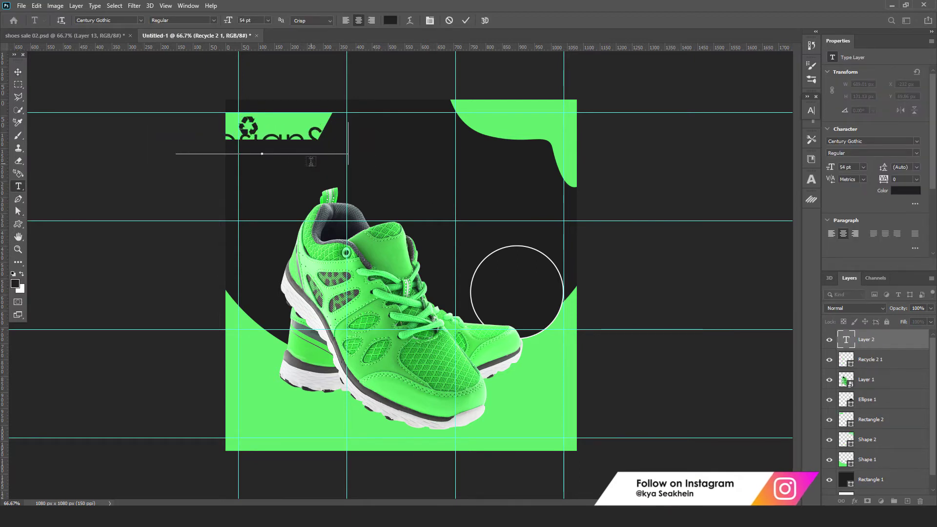
key("Left")
key("Left")
key("Left")
key("Left")
key("Left")
key("Left")
key("shift+End")
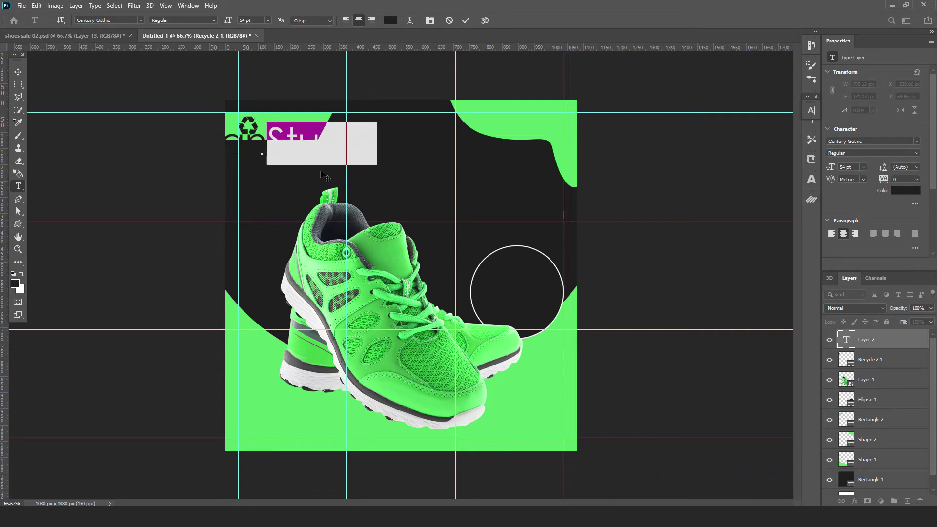
left_click(16, 72)
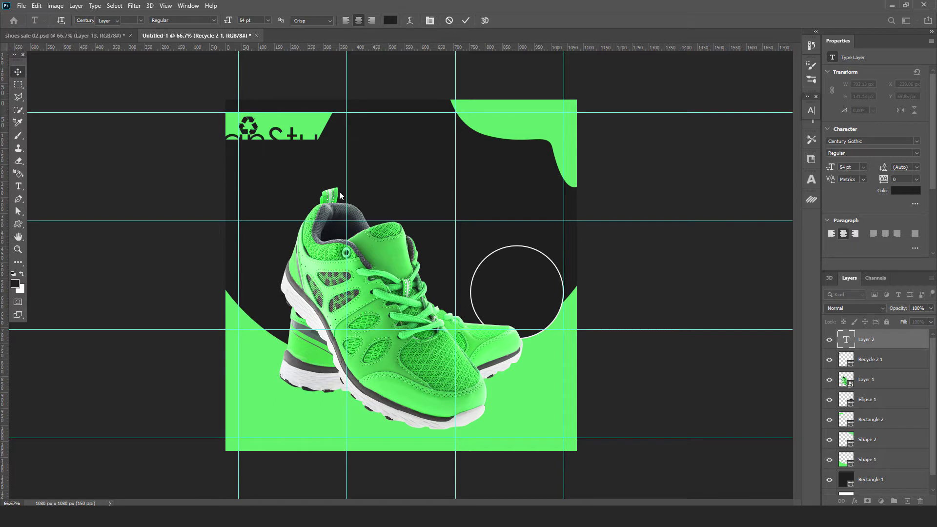
Scale the name text down and place it beside the recycle icon
key("ctrl+t")
mouse_move(372, 125)
left_mouse_down()
mouse_move(301, 136)
mouse_move(318, 126)
left_mouse_up()
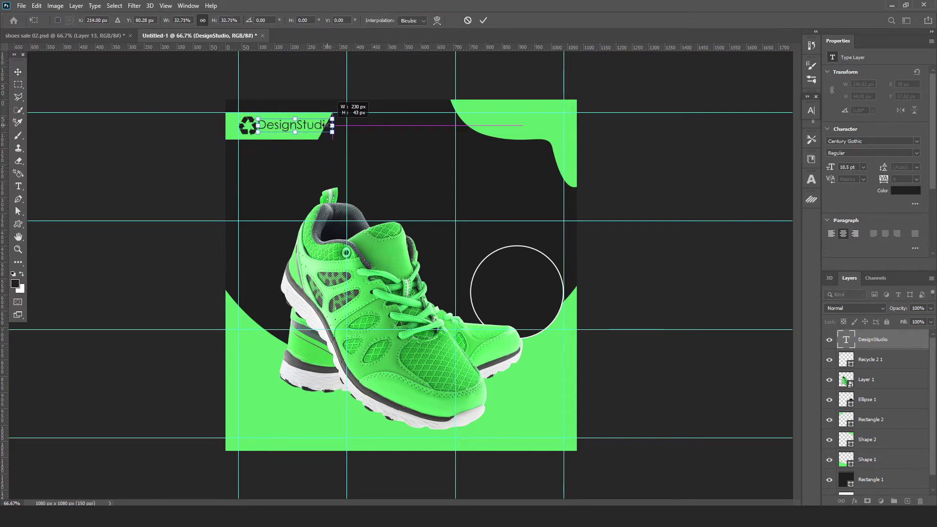
left_click(483, 21)
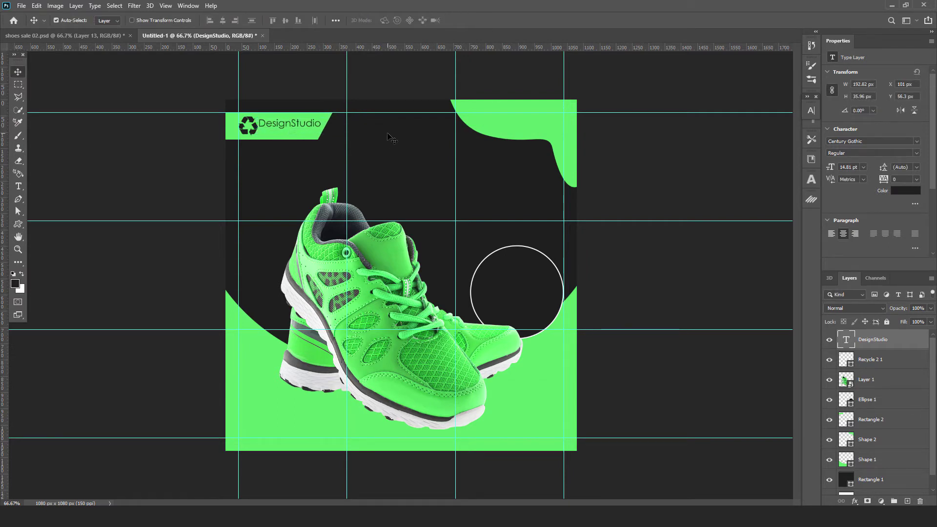
key("ctrl+t")
left_click_drag(327, 131, 328, 142)
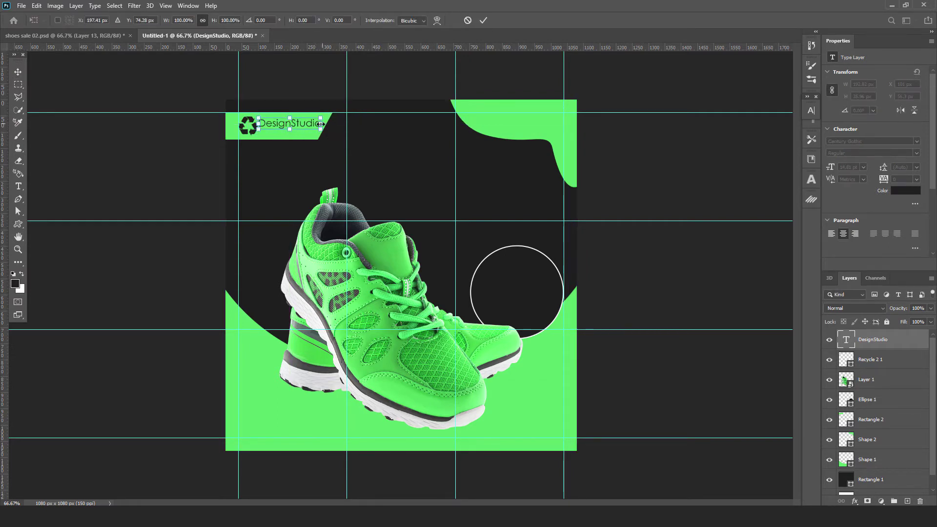
key("Return")
Set the word Studio in the name to Bold
key("t")
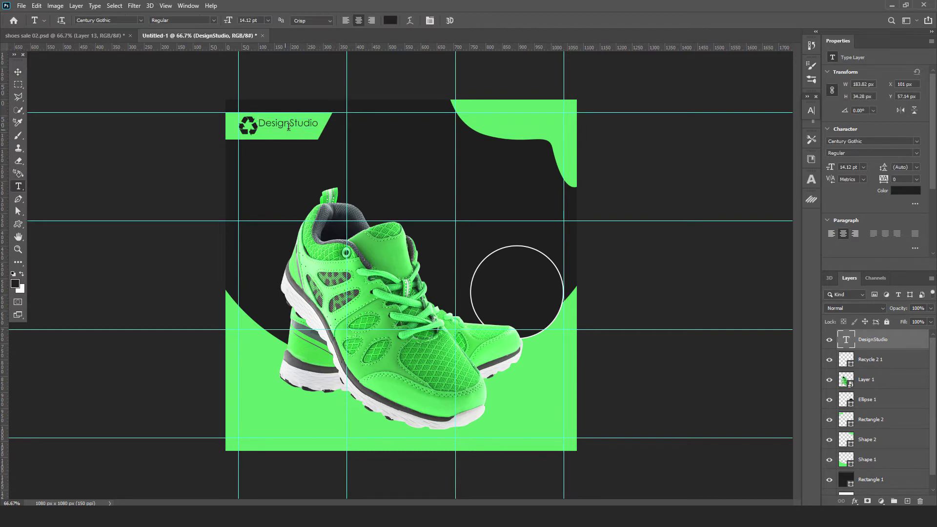
left_click_drag(291, 123, 318, 123)
left_click(811, 111)
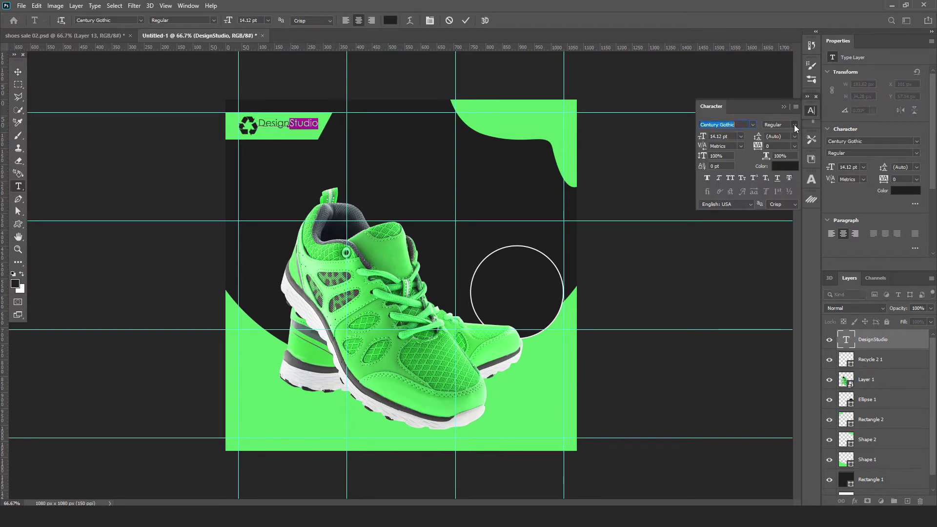
left_click(794, 124)
left_click(784, 150)
left_click(813, 110)
key("ctrl+Return")
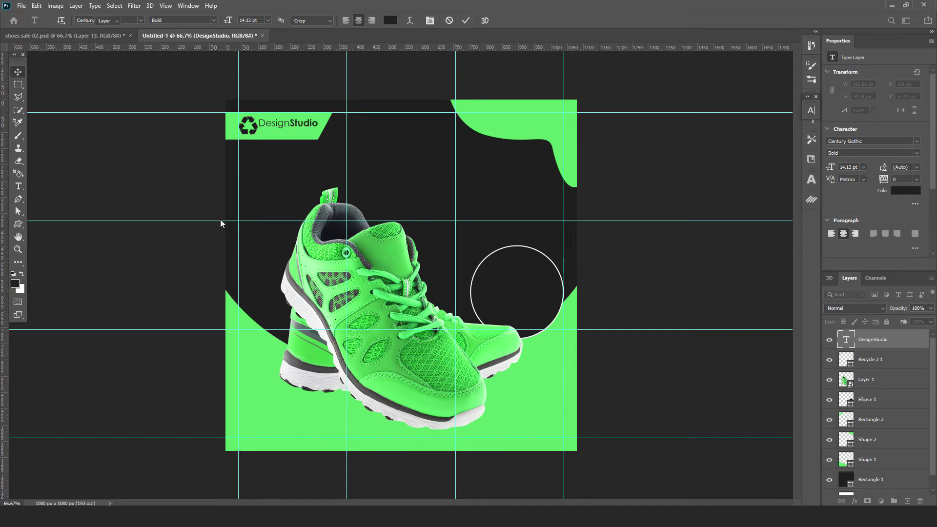
Type the tagline text near the logo
key("v")
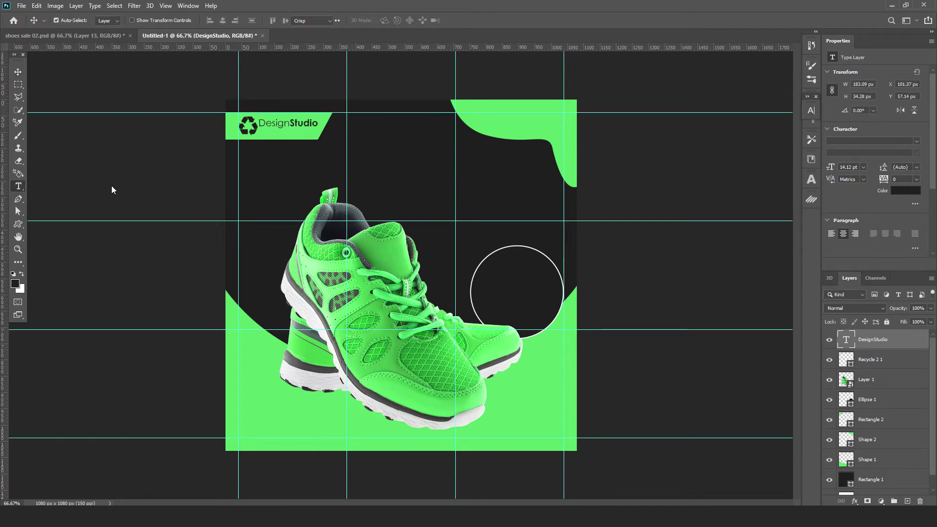
key("t")
left_click(281, 170)
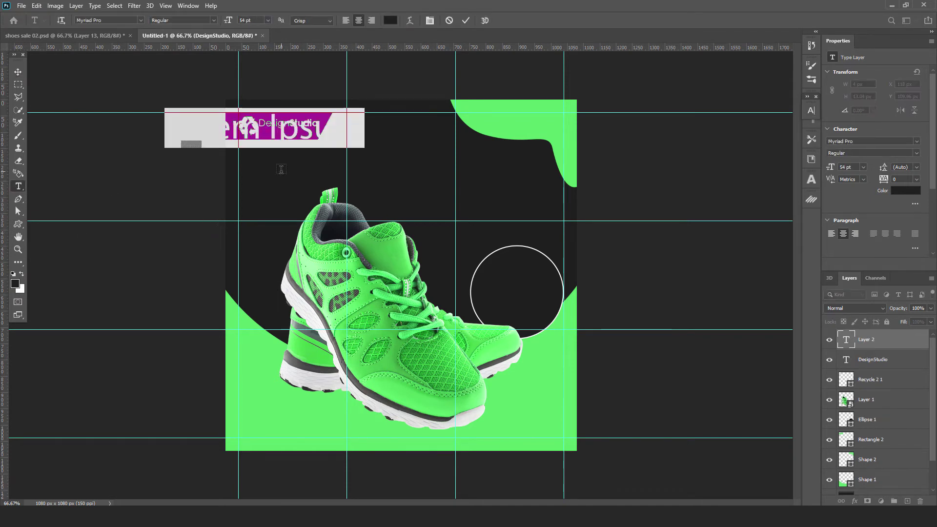
type("tadeline")
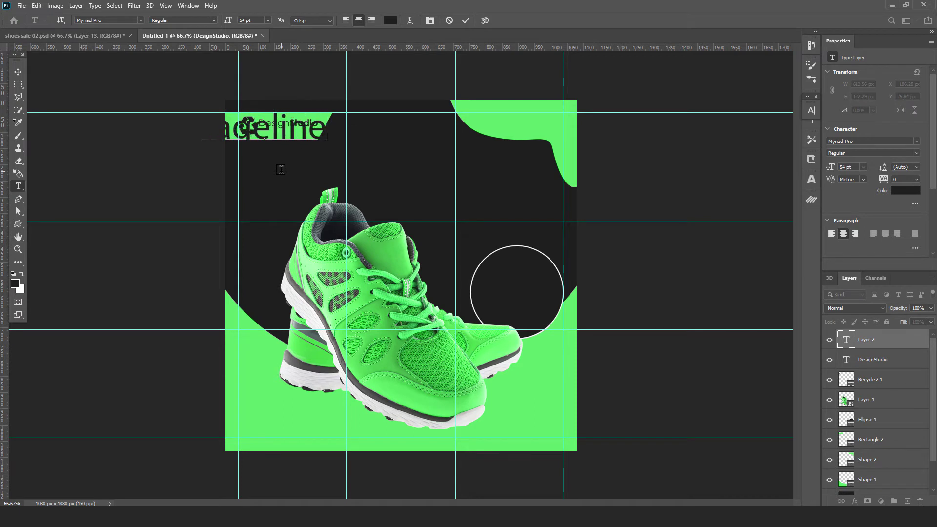
type(" he")
Set the tagline to Century Gothic Regular at 8 pt
key("ctrl+a")
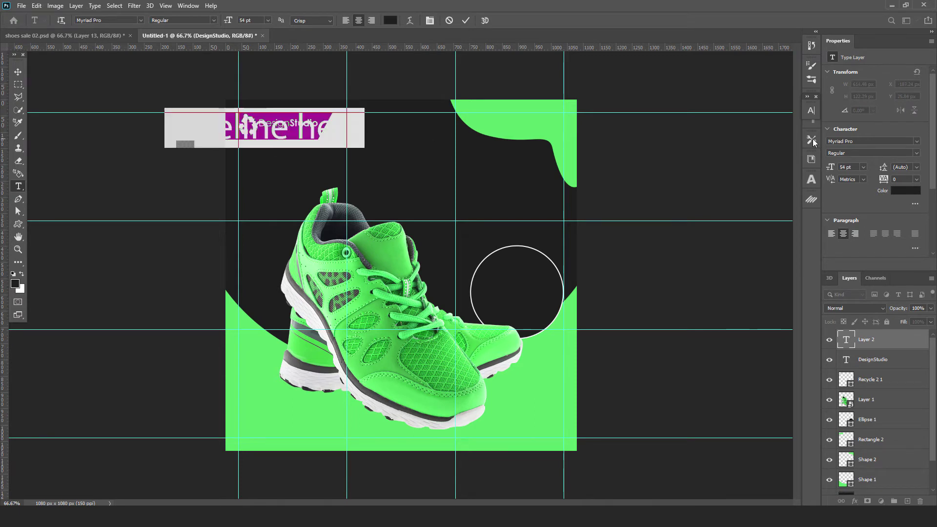
left_click(815, 110)
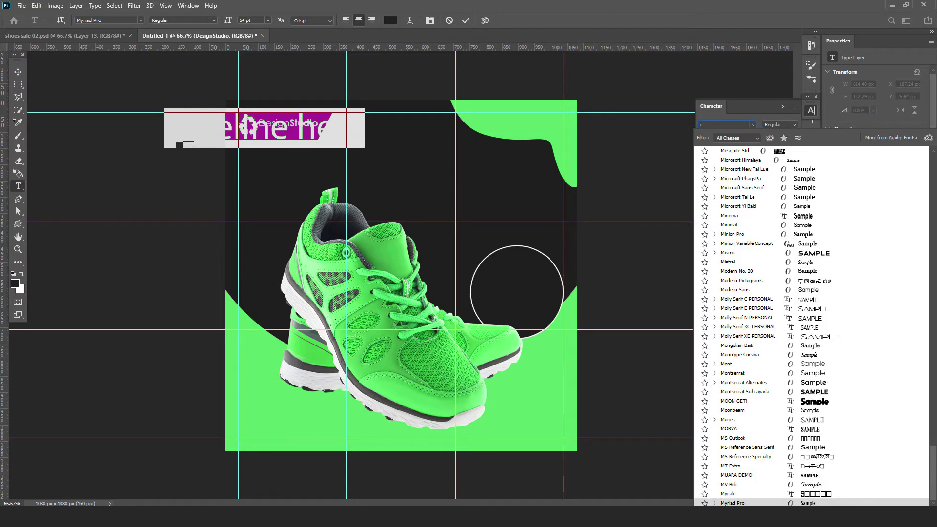
type("century gothic")
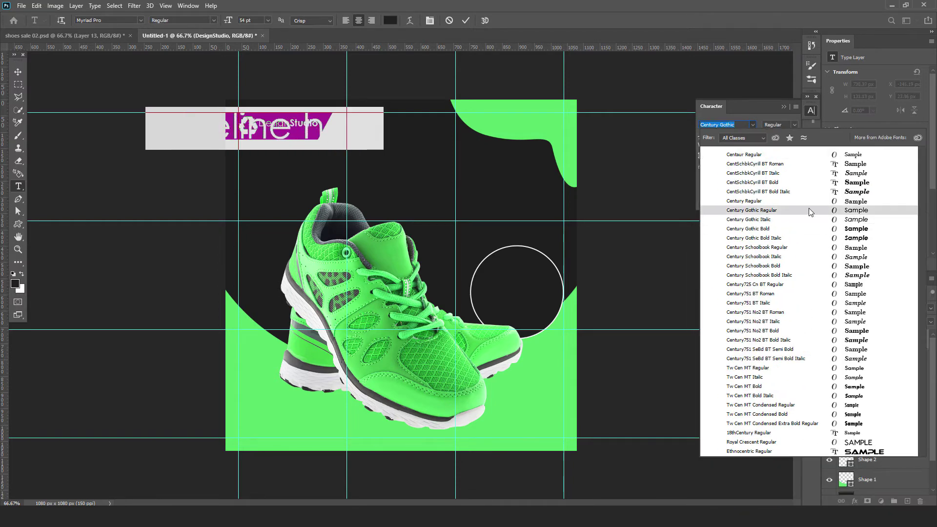
left_click(809, 209)
type("8")
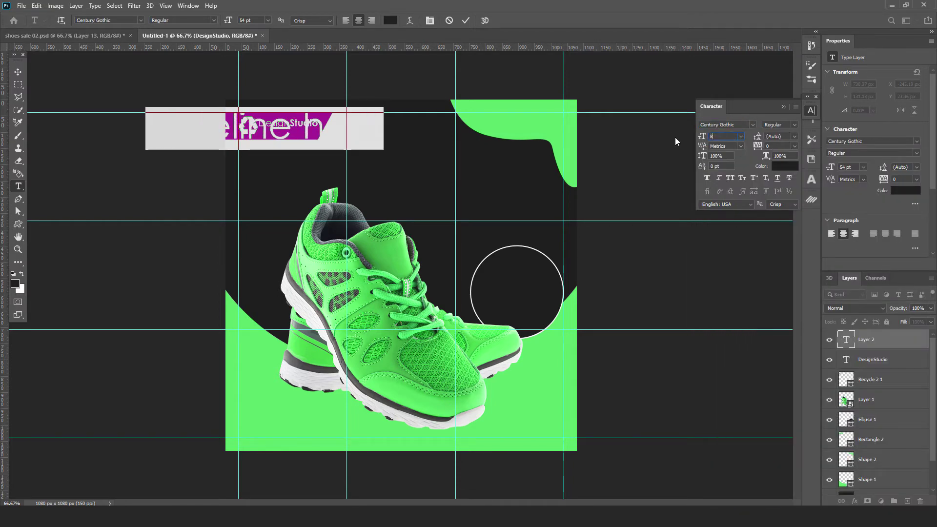
key("Return")
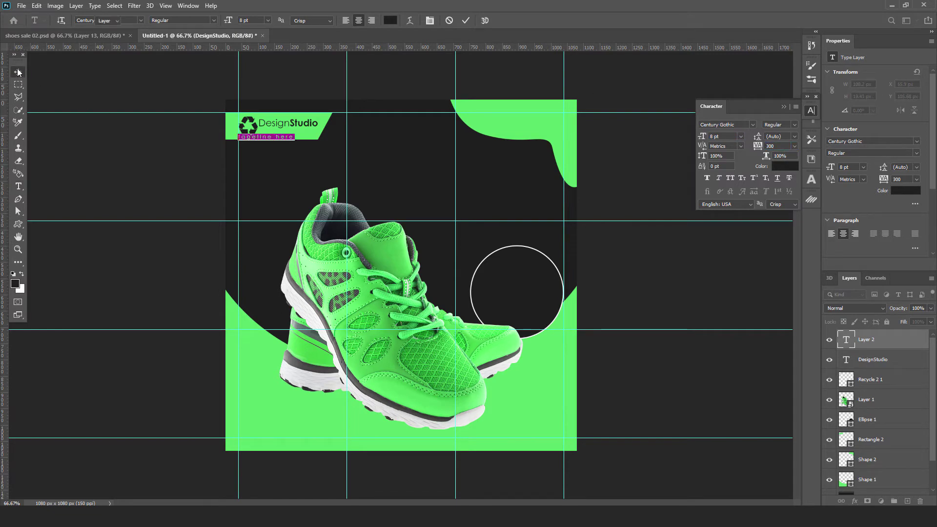
left_click(18, 250)
Move the tagline under DesignStudio and stretch it to match the name's width
left_click(323, 134)
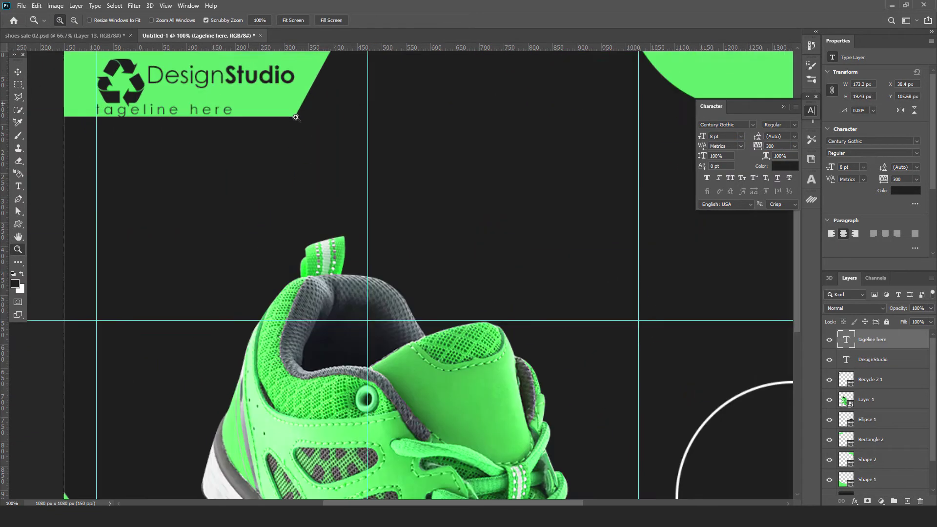
left_click(323, 135)
key("v")
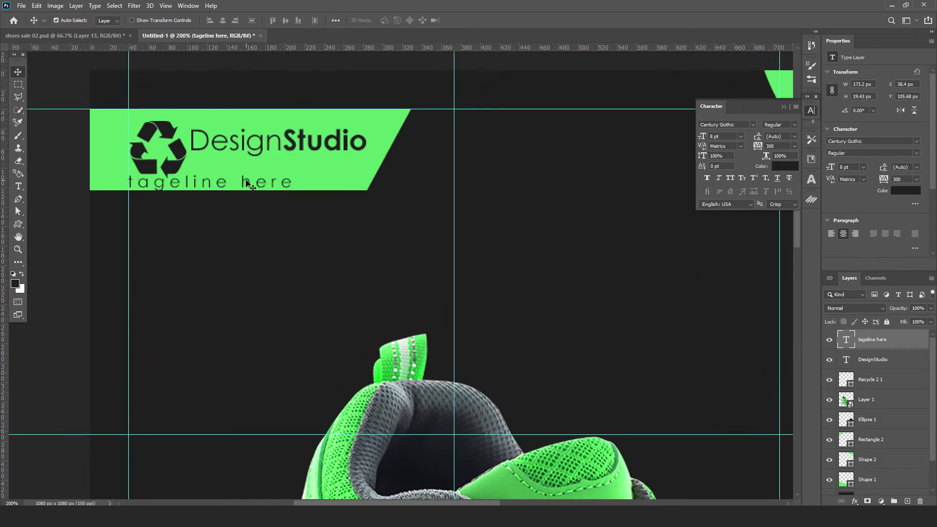
left_click_drag(246, 183, 311, 164)
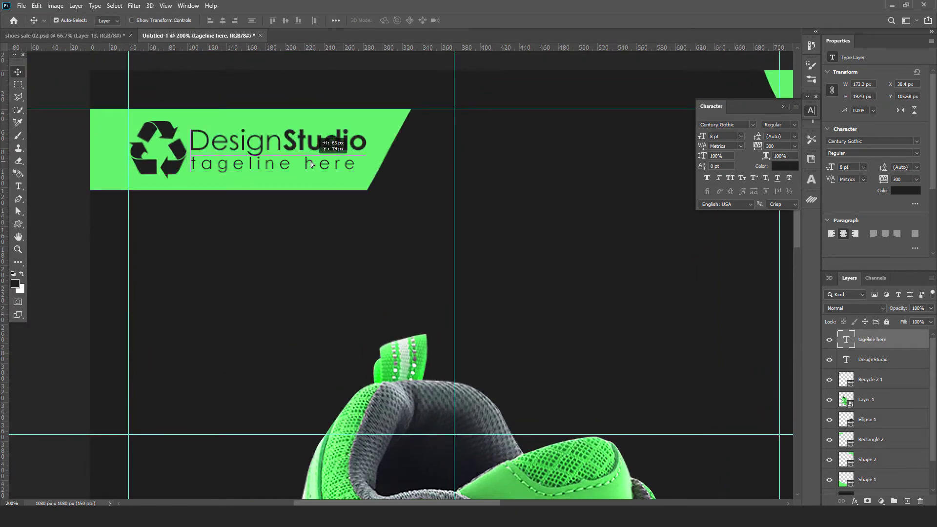
key("ctrl+t")
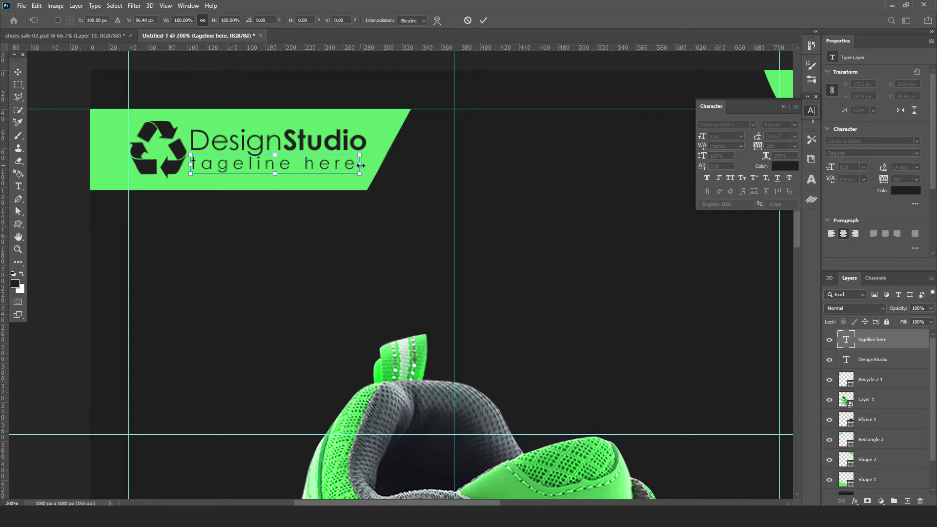
left_click_drag(360, 166, 367, 167)
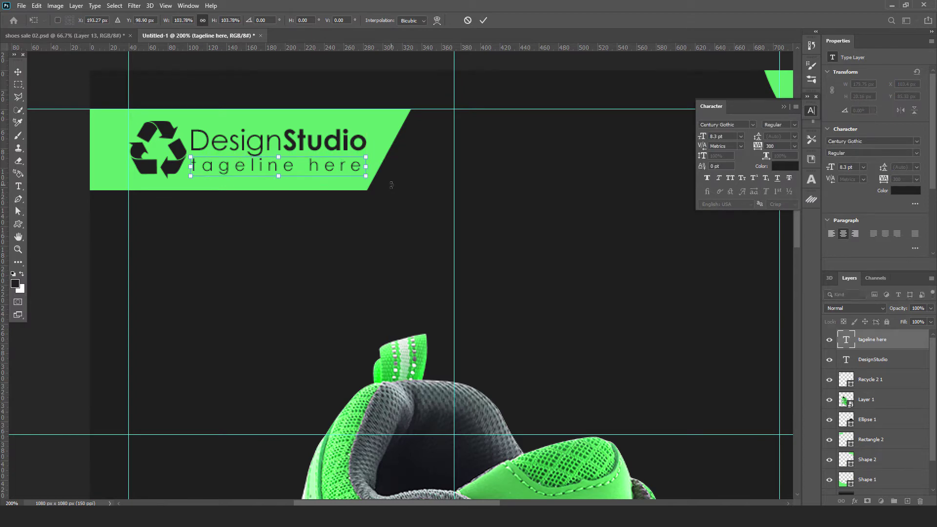
key("Return")
key("ctrl+0")
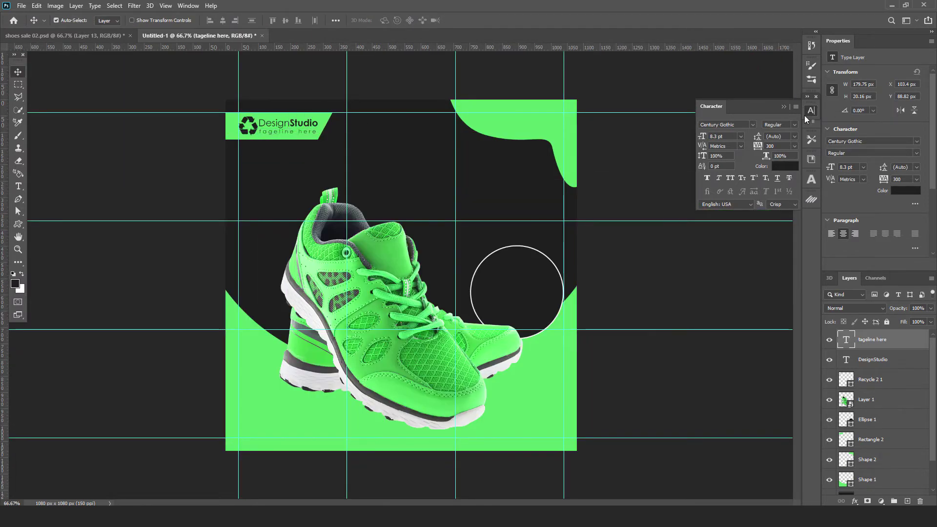
left_click(810, 112)
left_click(351, 188)
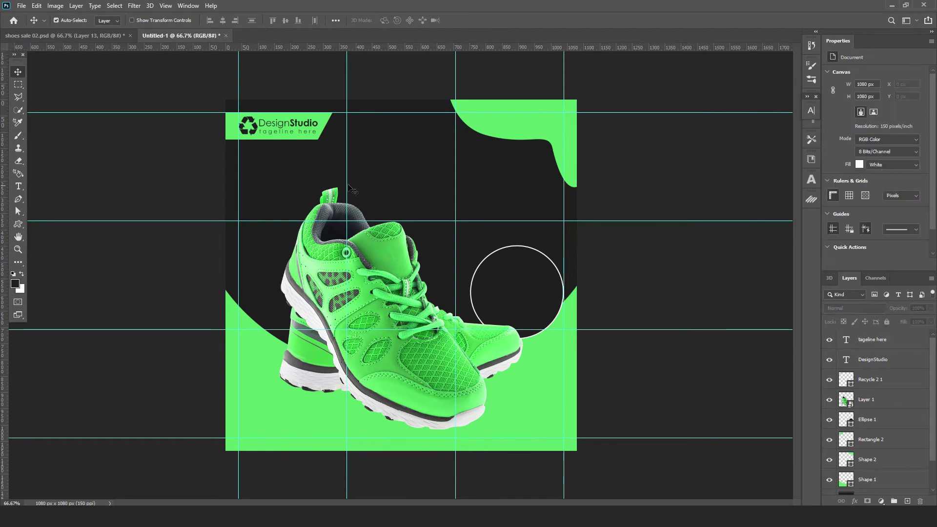
Shrink the top-right green curved shape slightly
left_click(549, 132)
key("ctrl+t")
left_click_drag(445, 186, 460, 174)
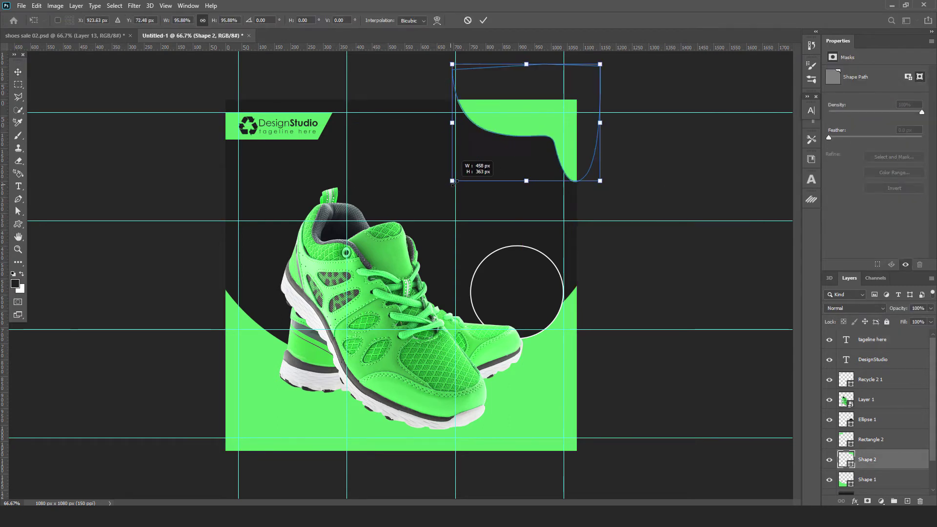
left_click(486, 21)
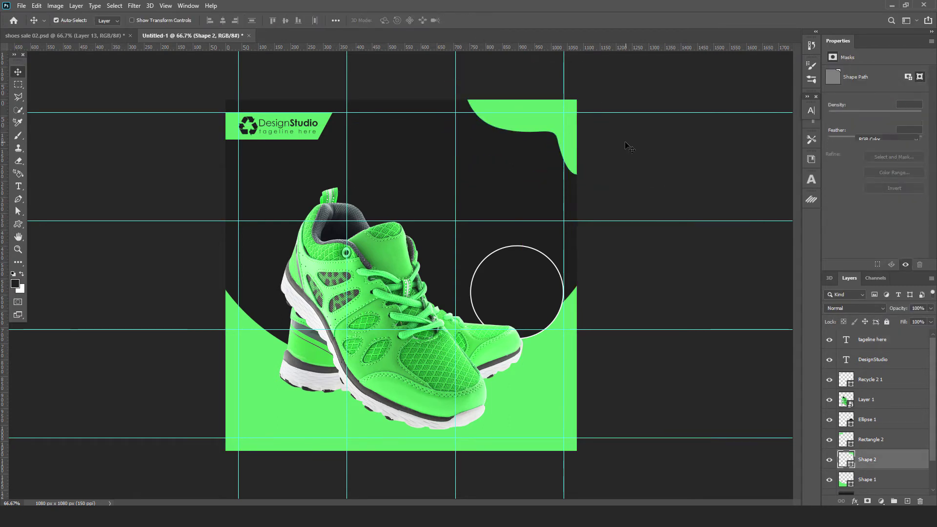
Lower a curve point on the shape to reshape its lower edge
left_click(18, 211)
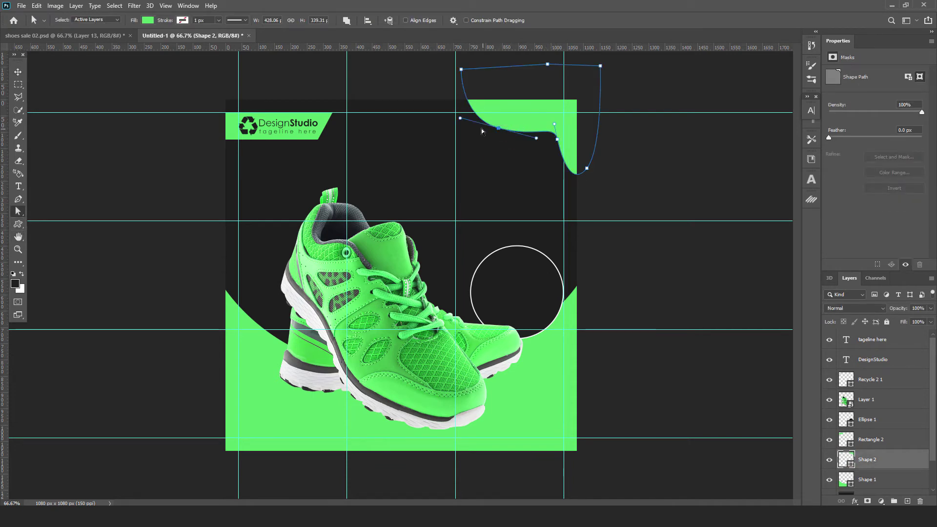
left_click_drag(499, 128, 500, 134)
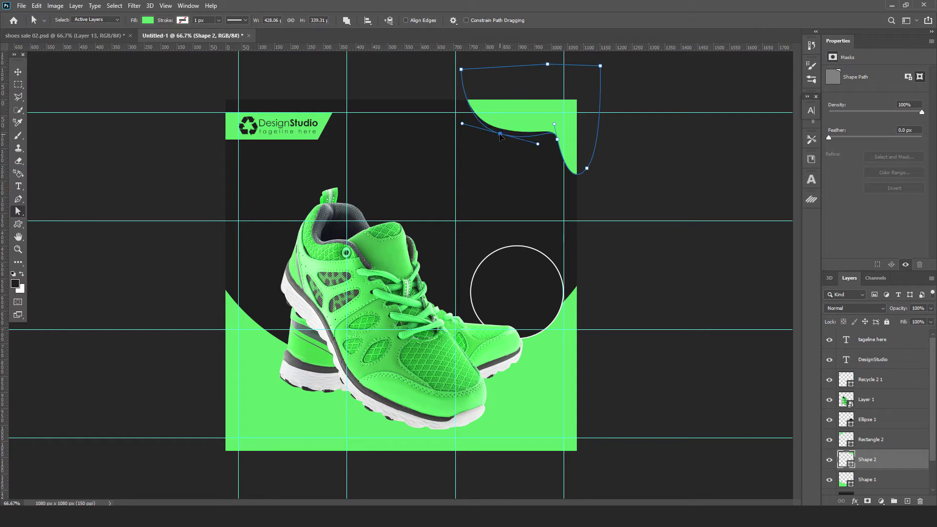
left_click(18, 72)
left_click(605, 156)
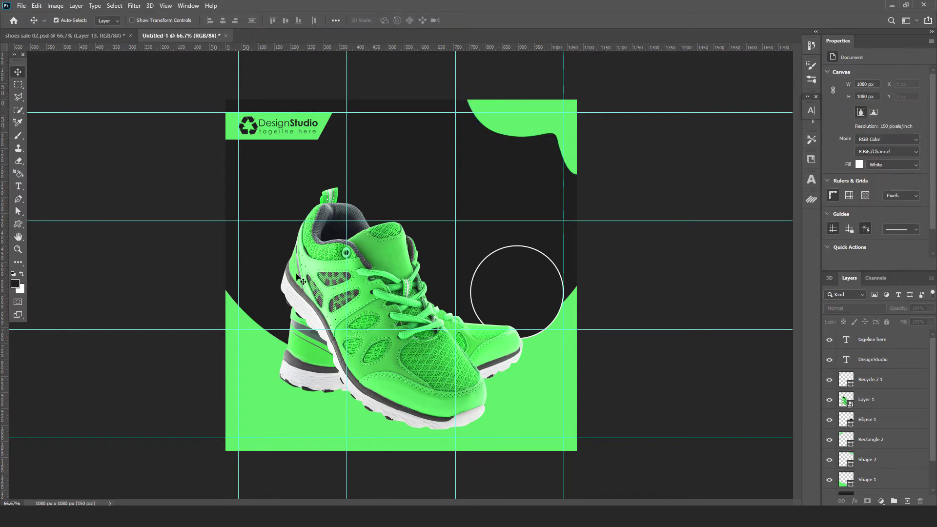
left_click(19, 186)
Place a white 72 pt letter S above the shoe
left_click(337, 168)
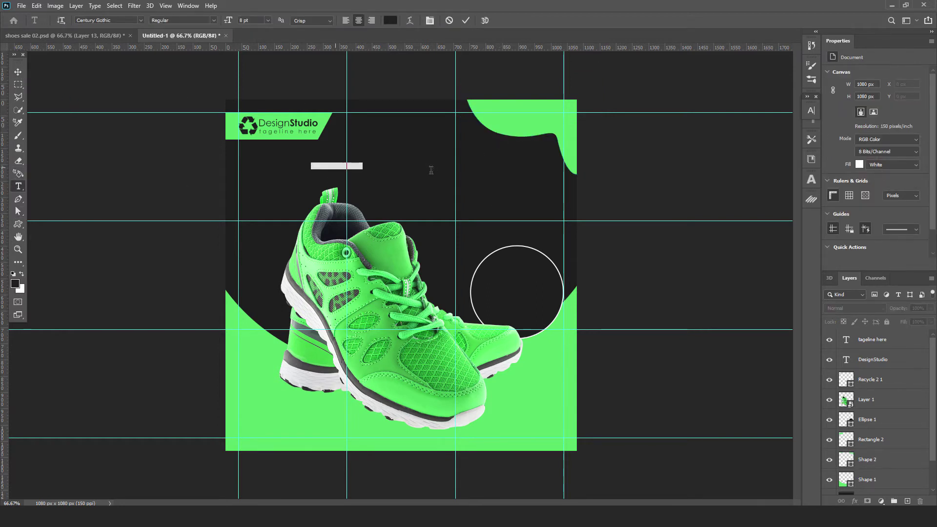
key("BackSpace")
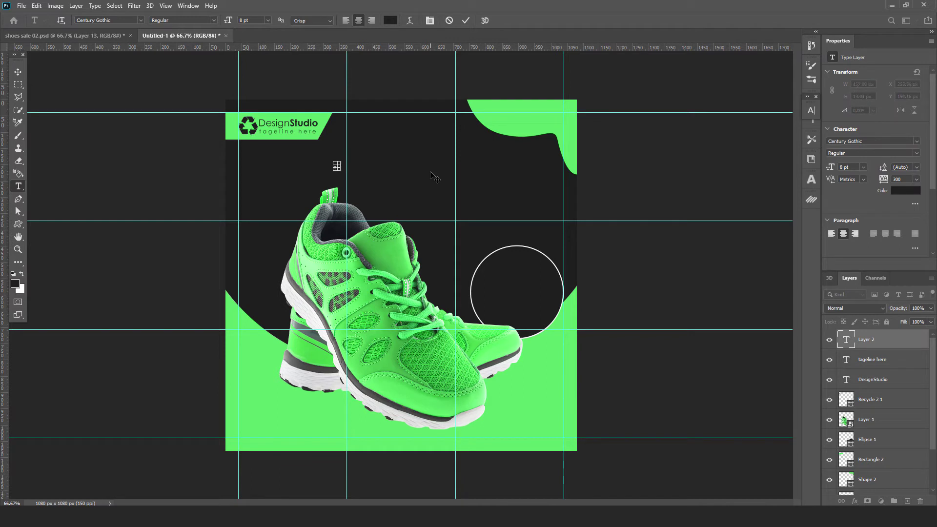
left_click(811, 111)
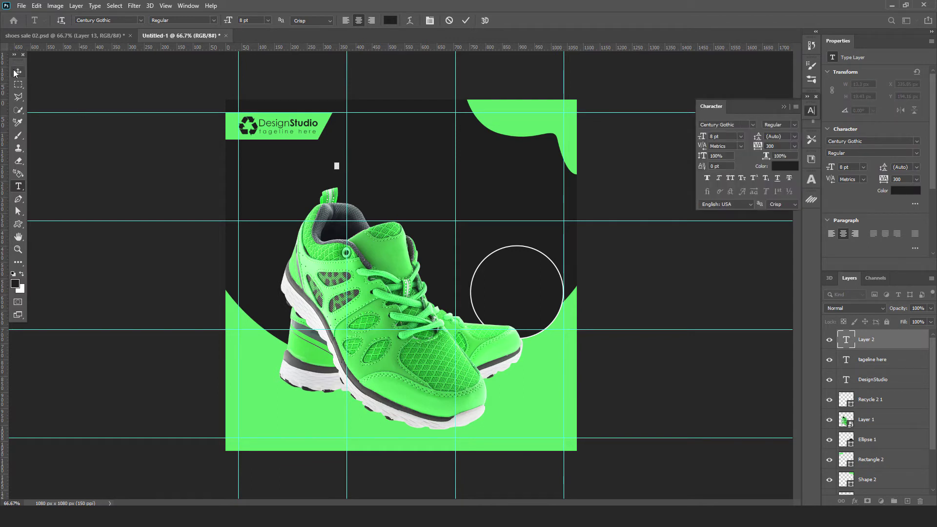
type("s")
left_click(785, 166)
left_click(622, 179)
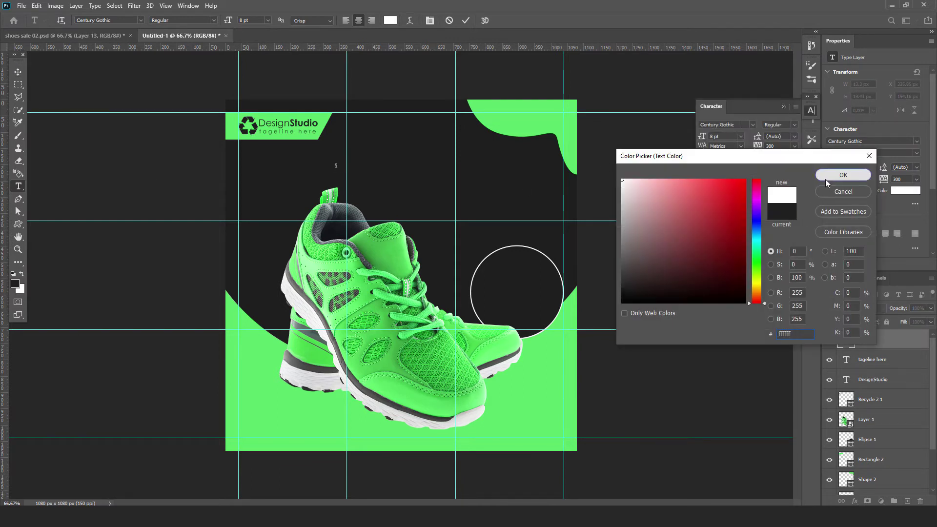
left_click(843, 174)
left_click(18, 72)
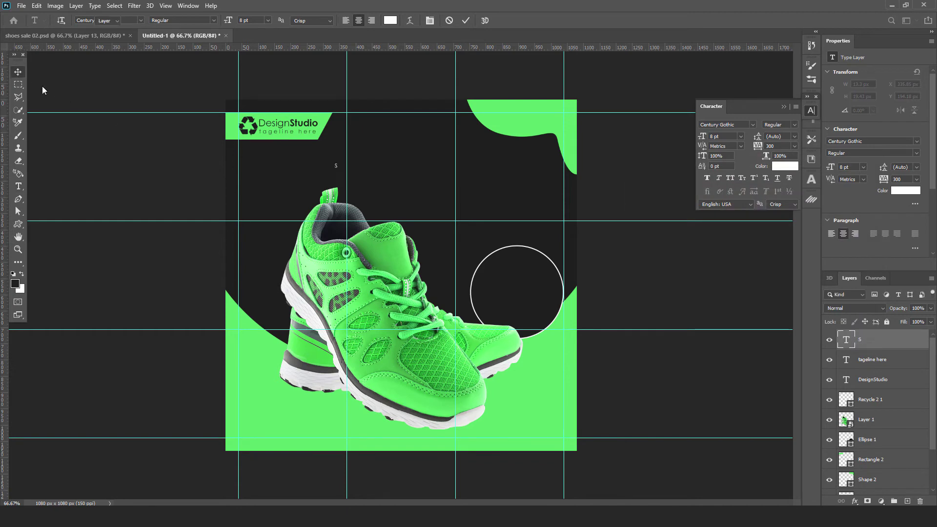
left_click(741, 136)
left_click(727, 262)
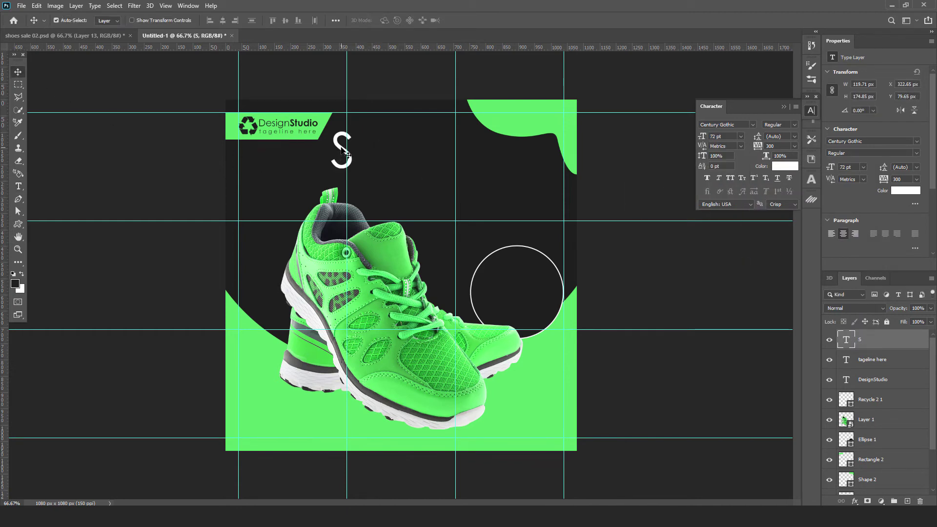
mouse_move(345, 154)
left_mouse_down()
mouse_move(348, 167)
mouse_move(382, 175)
left_mouse_up()
Add the letters 'a' and 'l' as copies of the previous letter, retyped
key("t")
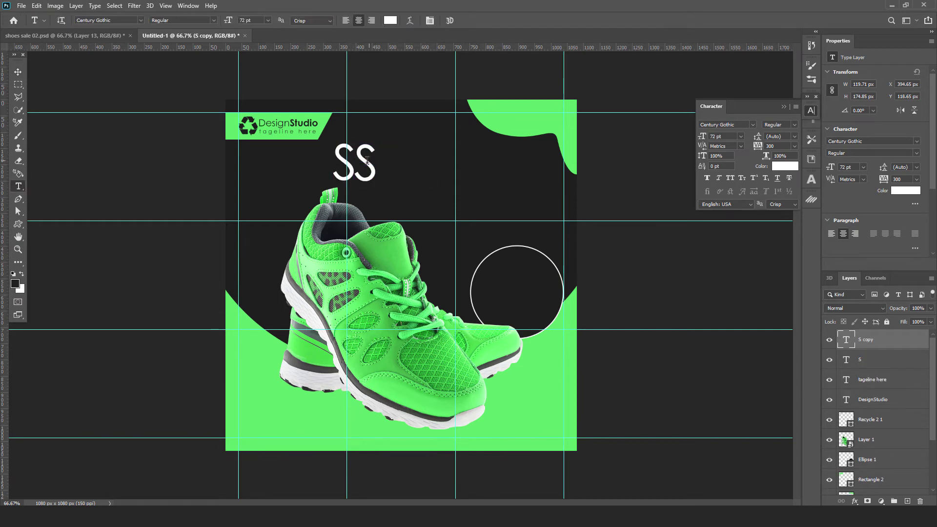
left_click(367, 160)
key("ctrl+a")
type("a")
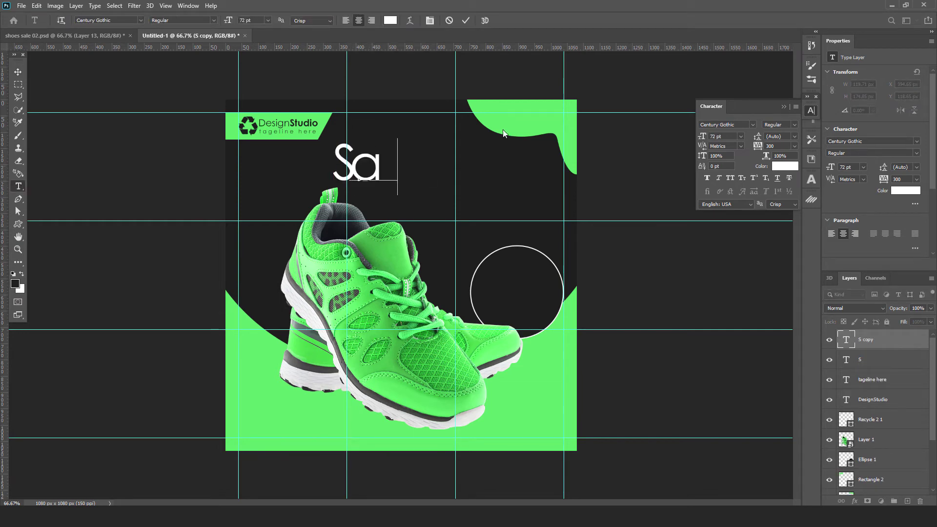
left_click(18, 72)
left_click_drag(379, 177, 405, 177)
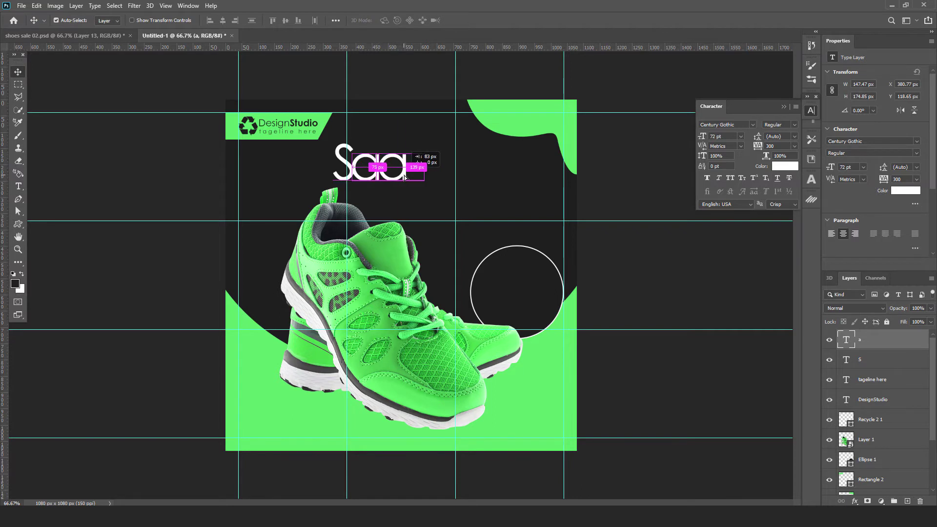
key("t")
left_click(387, 168)
key("ctrl+a")
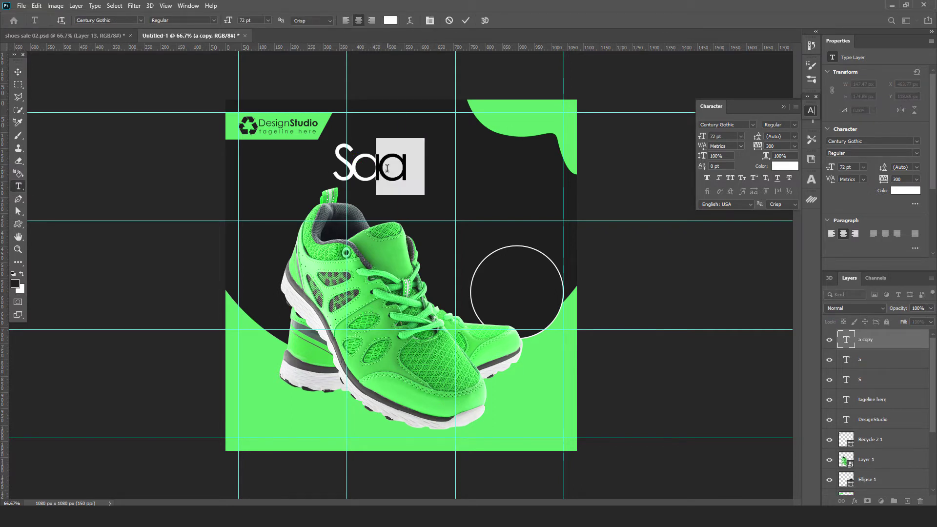
type("l")
left_click(17, 71)
Add the final letter 'e' from a copy of the l, then select all four letter layers
left_click_drag(390, 174, 409, 174)
key("t")
left_click(397, 171)
key("ctrl+a")
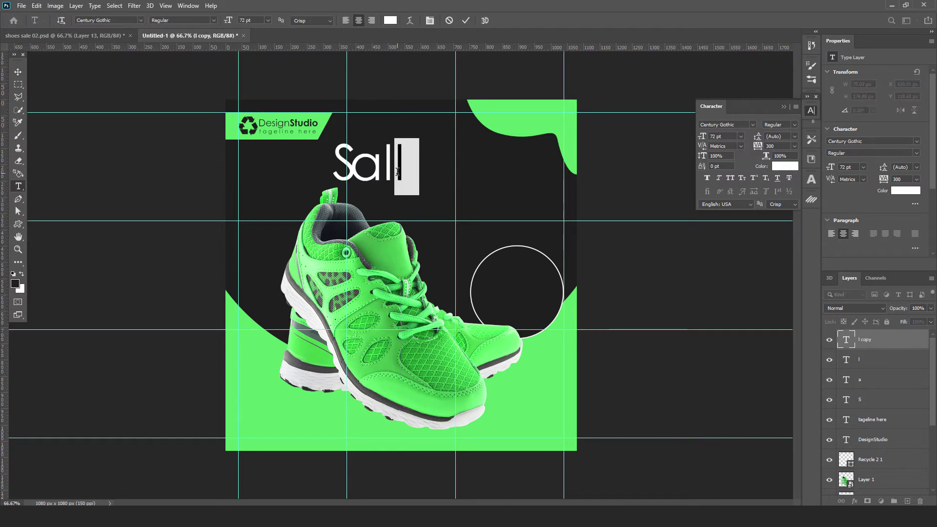
type("e")
left_click(17, 72)
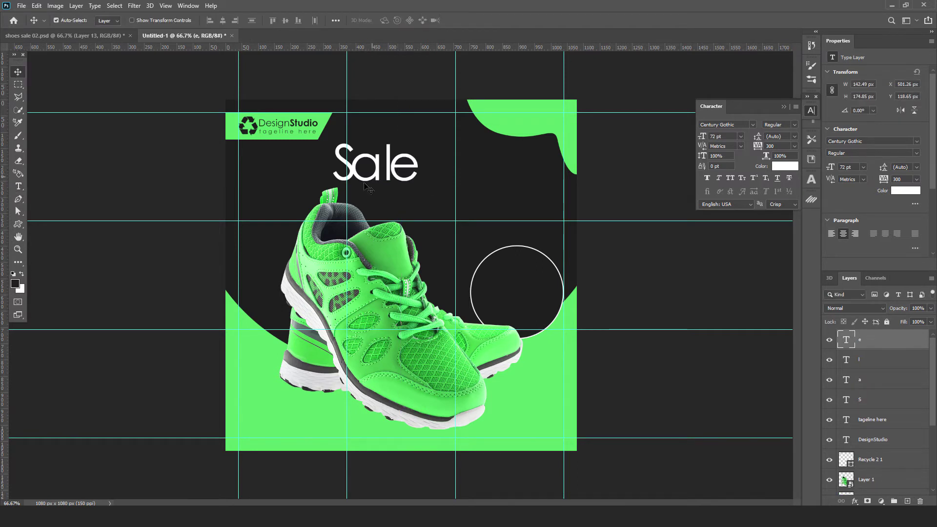
key("alt+shift+bracketleft")
key("alt+shift+bracketleft")
key("alt+shift+bracketleft")
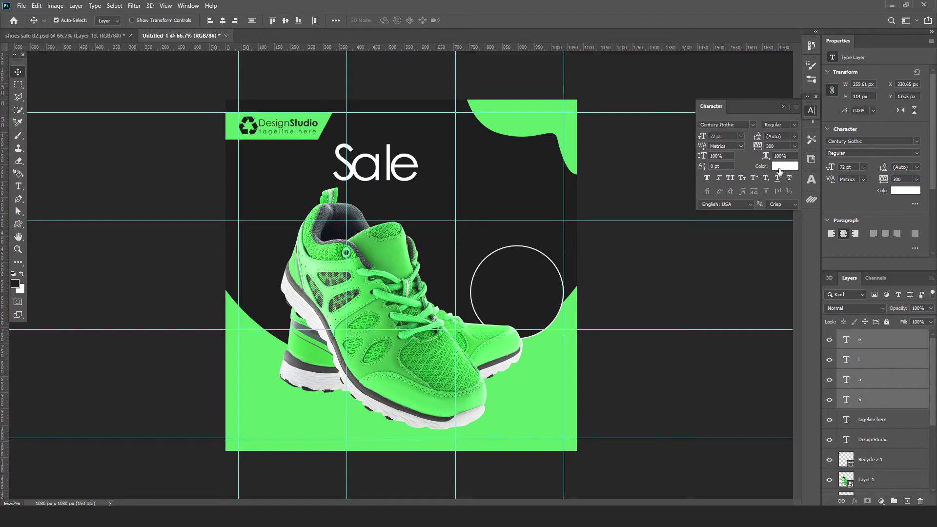
Set the four Sale letters to Bold
left_click(795, 141)
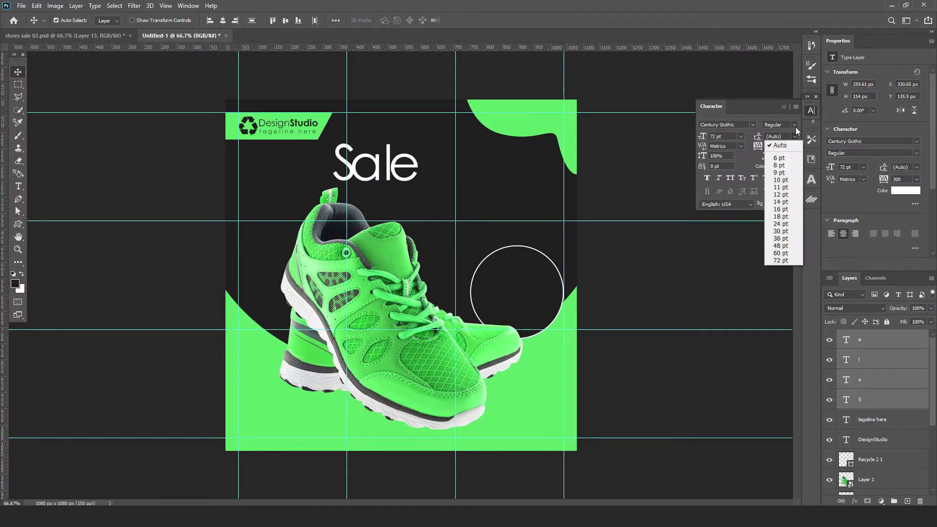
left_click(794, 125)
left_click(781, 151)
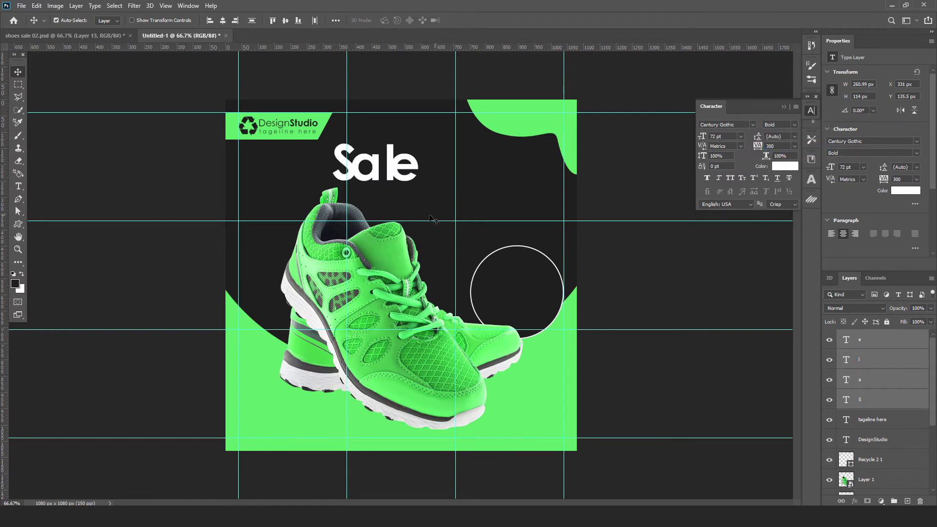
Scale the Sale lettering up about 178% and shift it down and right
key("ctrl+t")
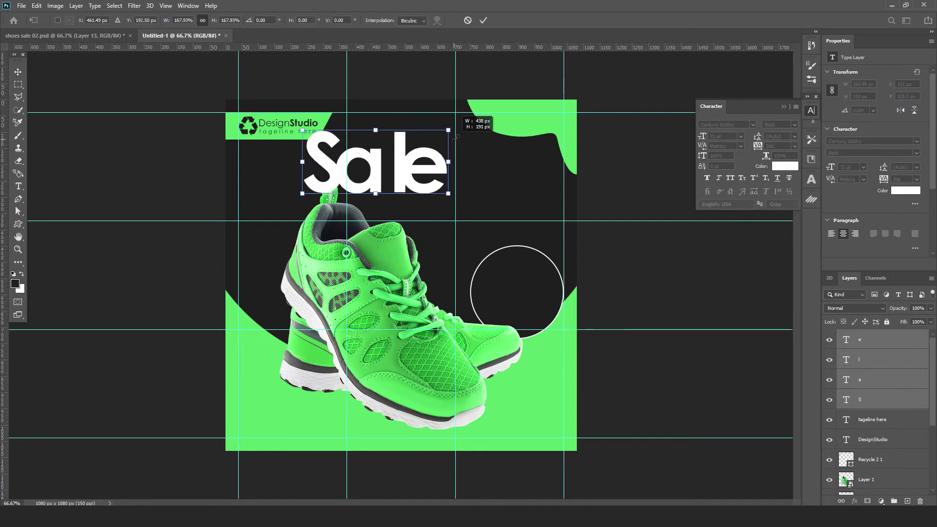
left_click_drag(419, 144, 450, 129)
left_click_drag(415, 174, 432, 187)
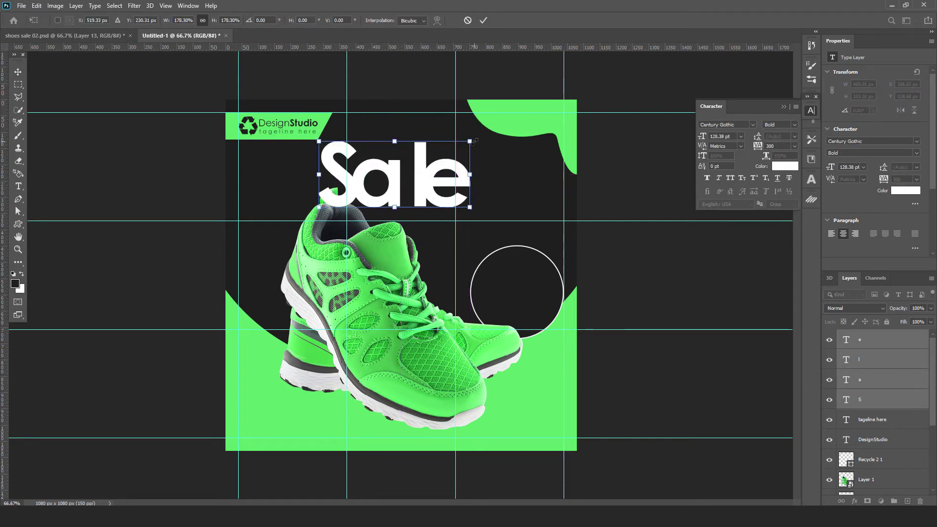
left_click_drag(468, 143, 471, 140)
left_click(483, 20)
left_click(395, 205)
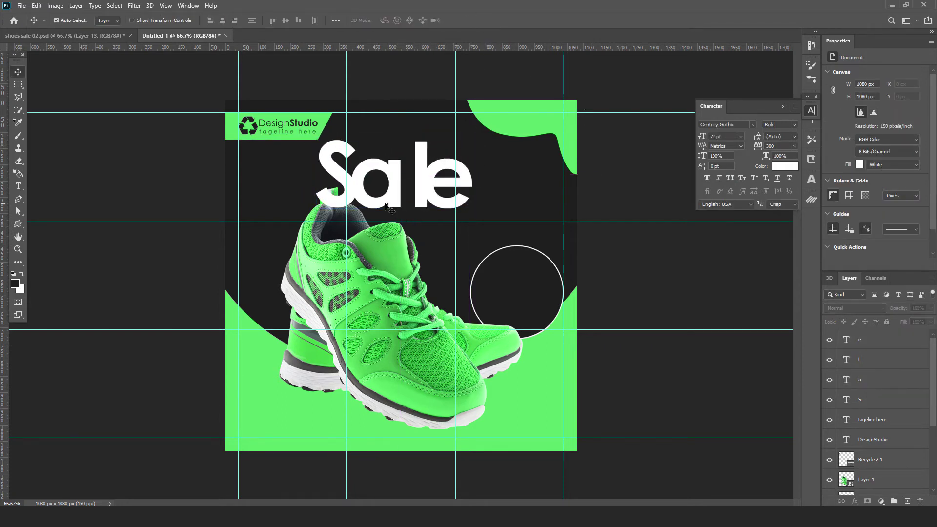
Nudge S and a closer to the other letters, then reselect all four
left_click(395, 204)
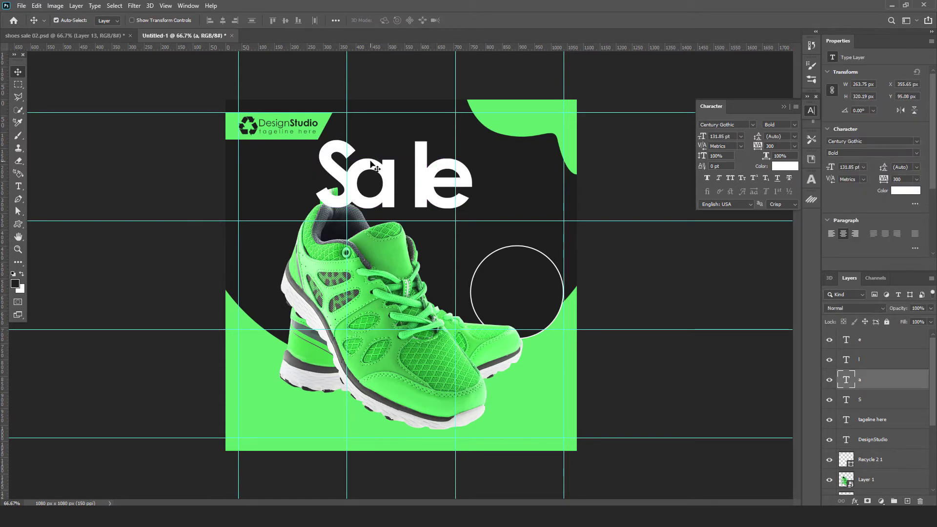
left_click(337, 176, "shift")
left_click_drag(390, 185, 402, 181)
left_click(450, 205)
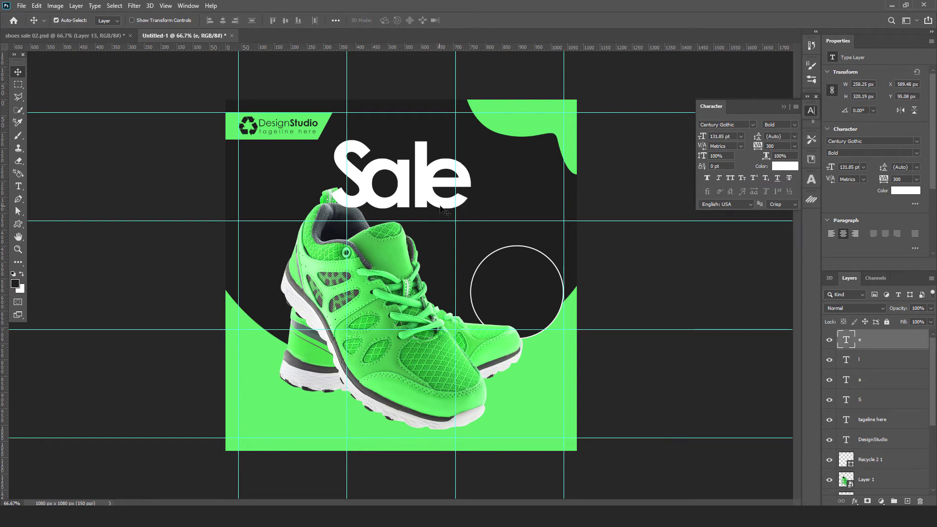
left_click(421, 166, "shift")
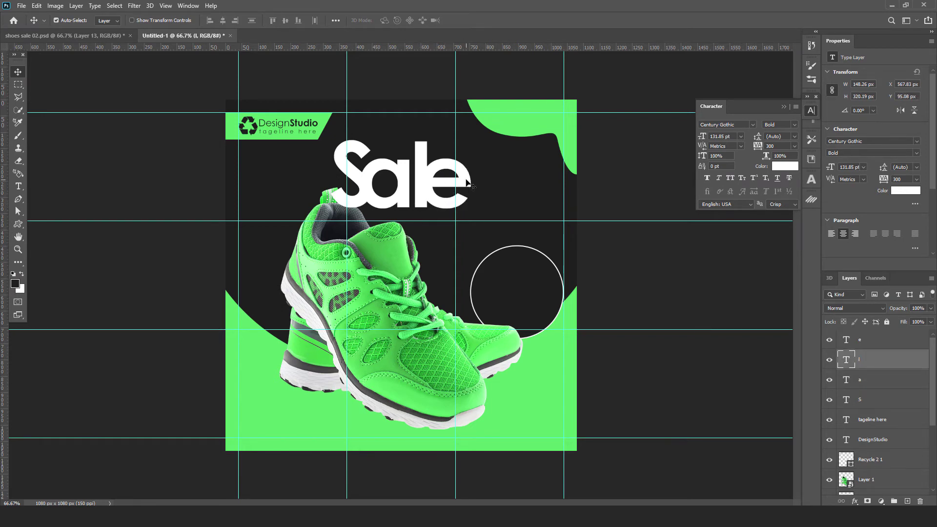
left_click(403, 182, "shift")
left_click(367, 155, "shift")
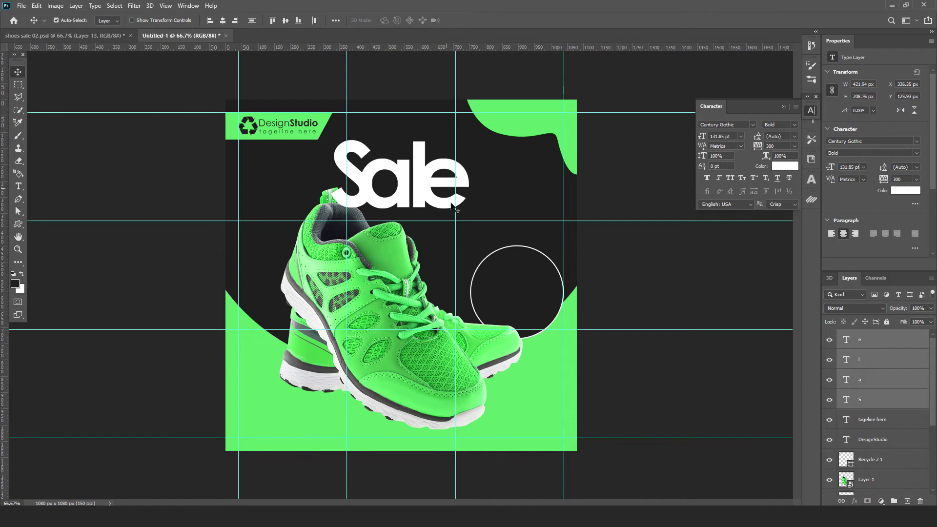
Enlarge the whole Sale word slightly and shift it right onto the guide
key("ctrl+t")
left_click_drag(472, 210, 474, 211)
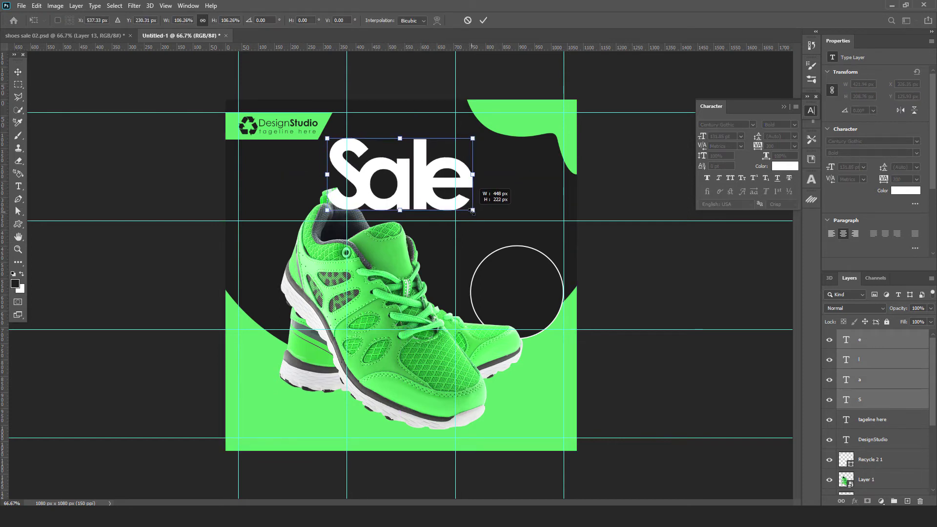
left_click_drag(429, 151, 421, 153)
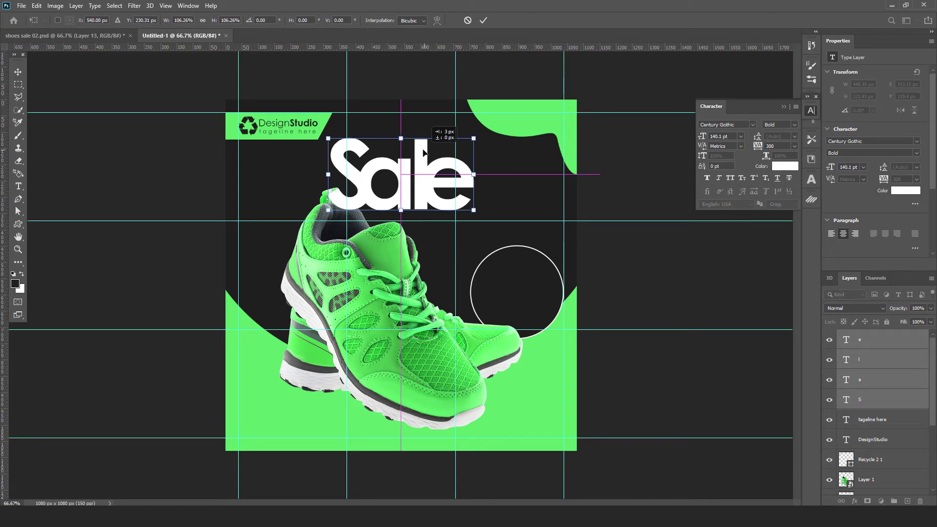
left_click(484, 20)
left_click(614, 188)
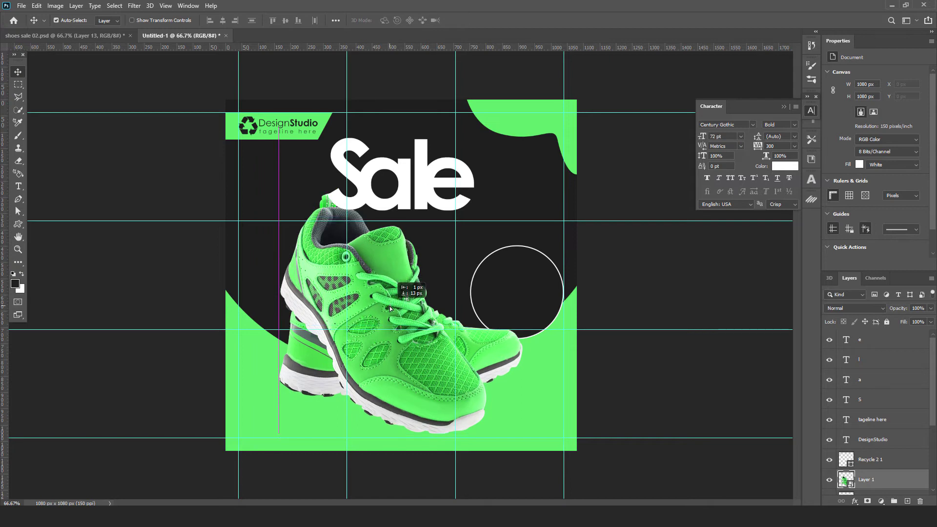
Move the shoe slightly lower on the canvas
left_click_drag(395, 307, 395, 317)
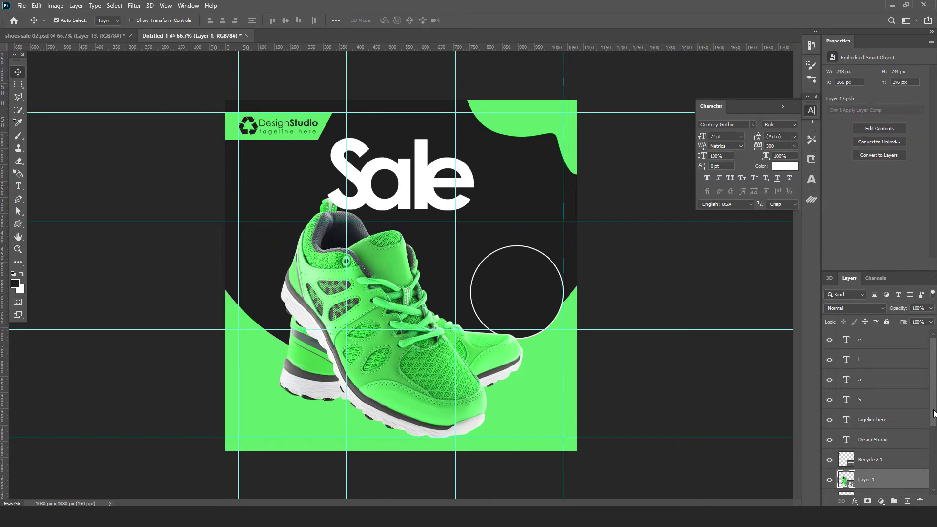
scroll(933, 413, "down", 3)
left_click(893, 496)
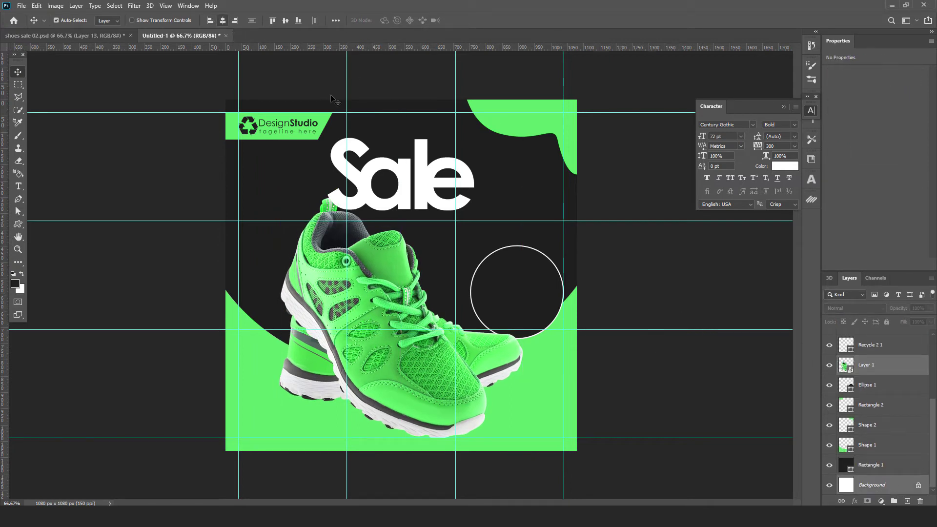
scroll(869, 371, "up", 5)
Give the e layer a white-to-green Gradient Overlay plus a Drop Shadow with adjusted distance
left_click(866, 341)
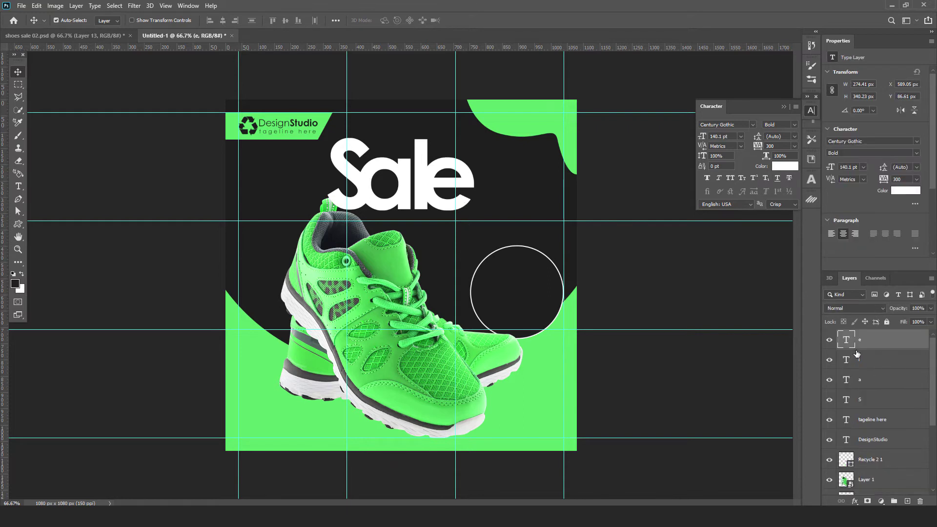
left_click(854, 501)
key("Escape")
key("h")
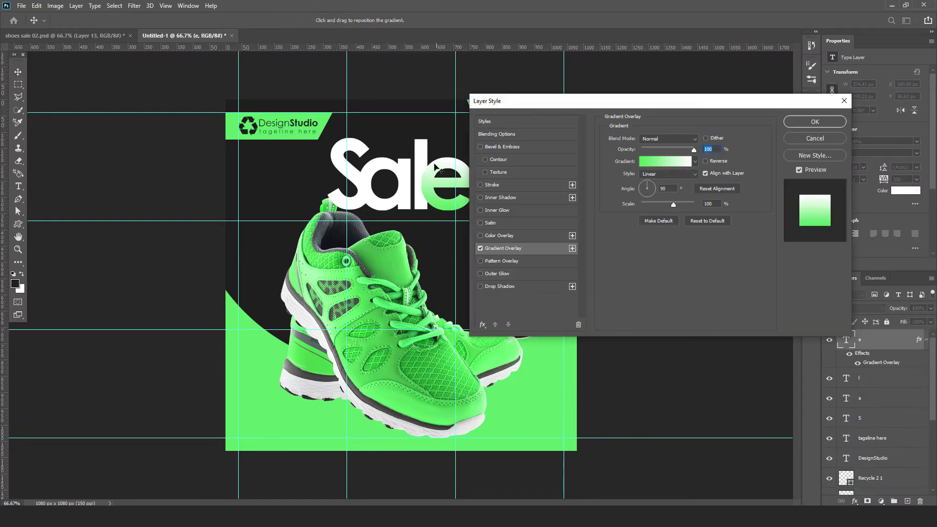
left_click(499, 286)
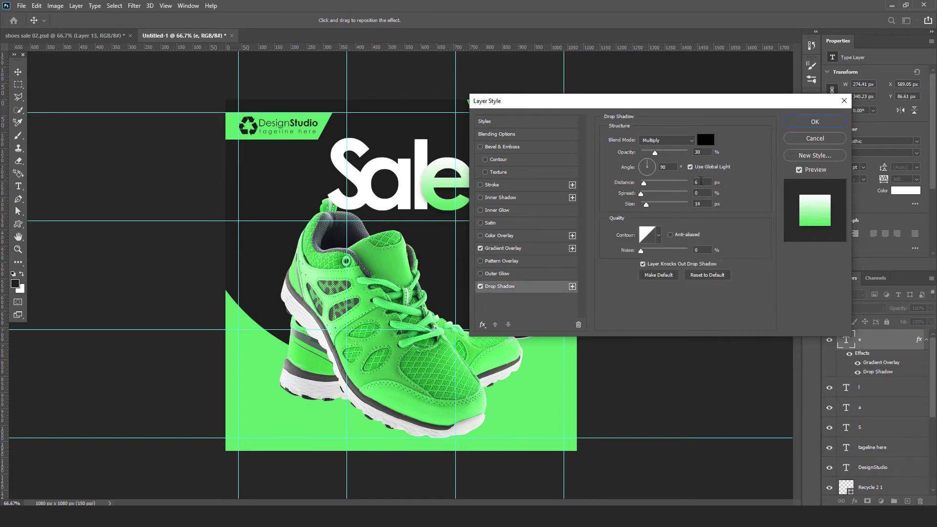
double_click(705, 182)
Confirm the e's gradient and shadow effects and copy its layer style
left_click(808, 124)
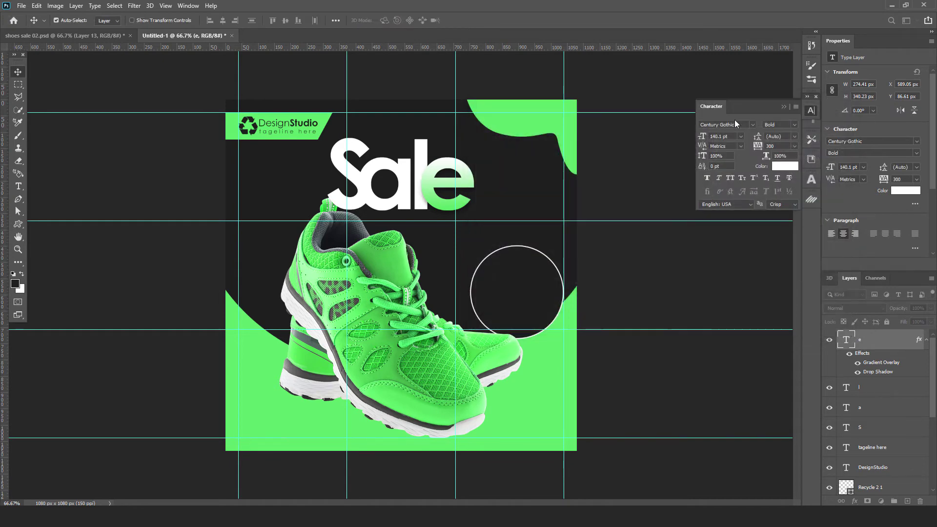
right_click(924, 343)
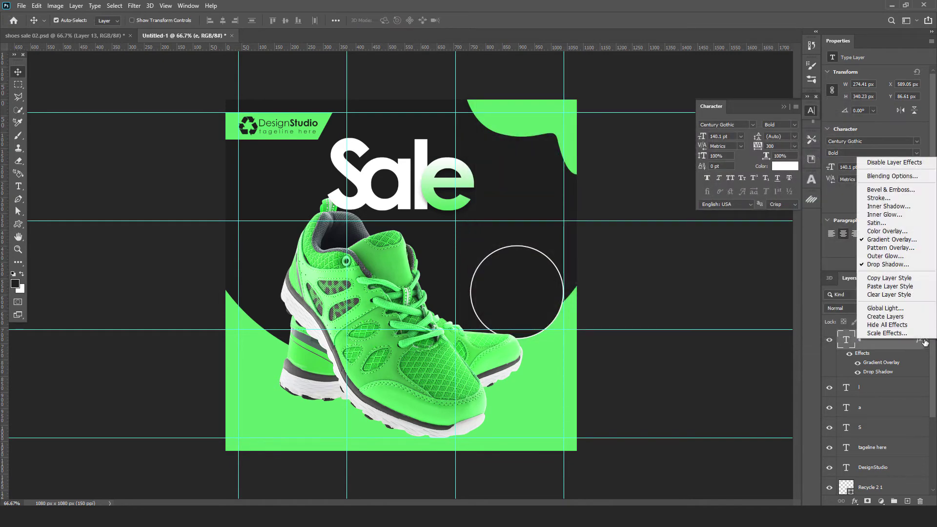
left_click(877, 279)
Paste the e's layer style onto the l, a and S letter layers
left_click(420, 158)
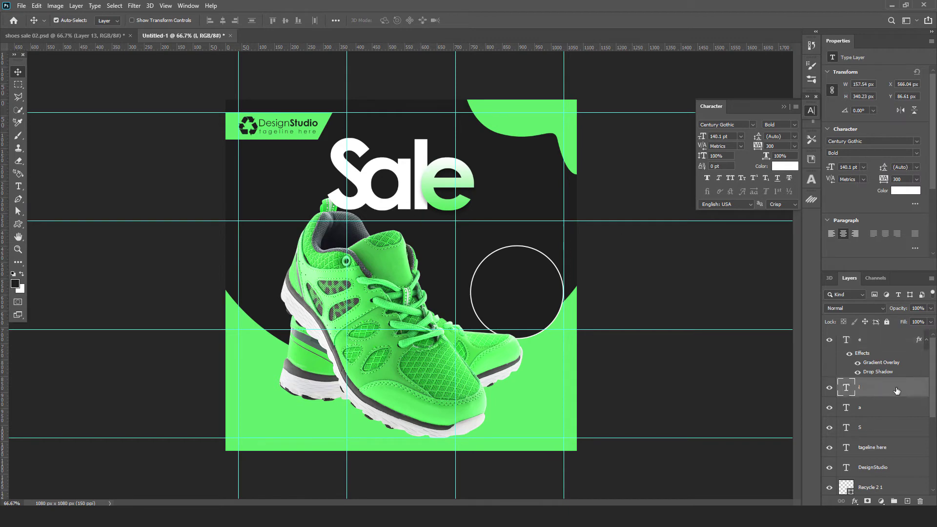
right_click(878, 388)
left_click(830, 402)
left_click(386, 165)
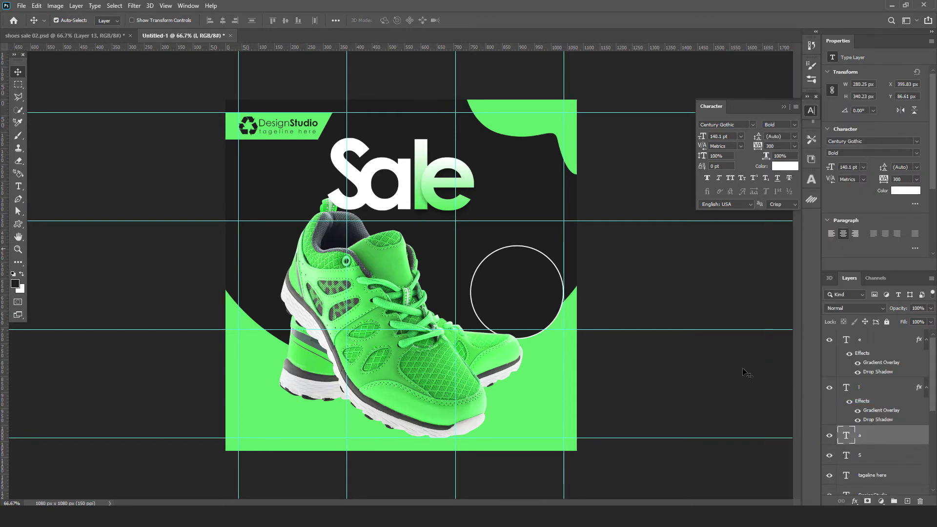
right_click(878, 443)
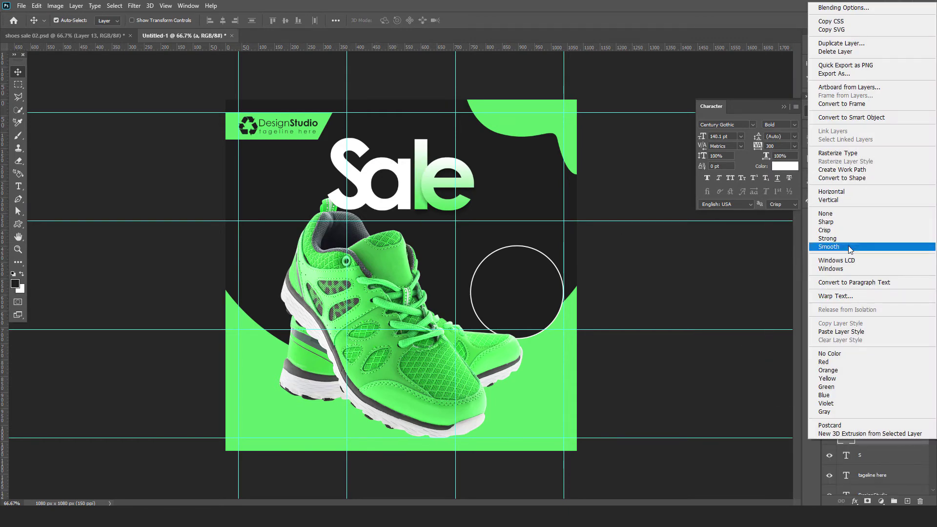
left_click(840, 336)
left_click(344, 155)
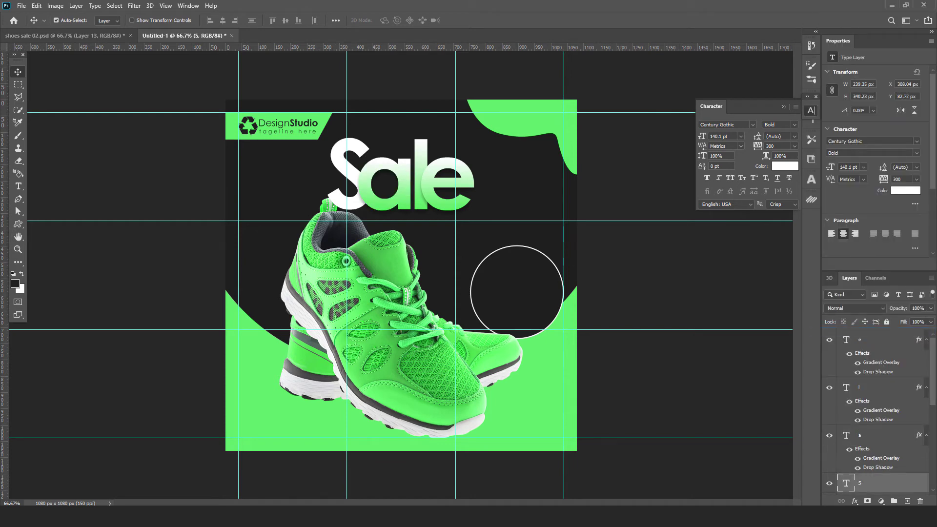
right_click(888, 490)
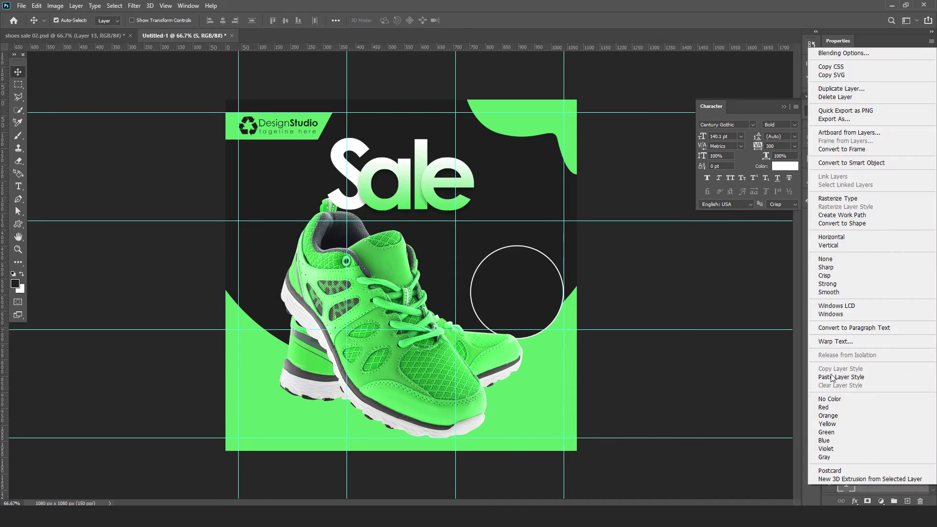
left_click(840, 358)
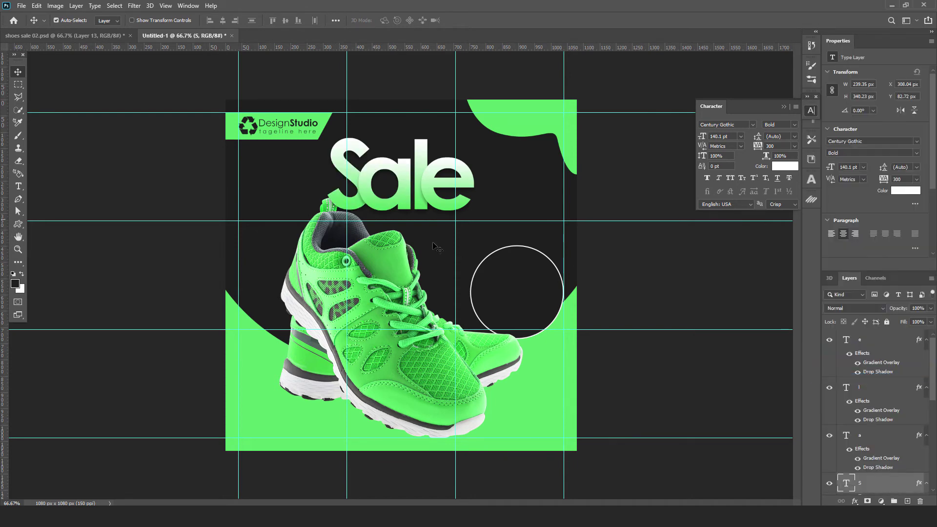
Move the l letter layer up above the e layer with Ctrl+]
left_click(424, 163)
key("ctrl")
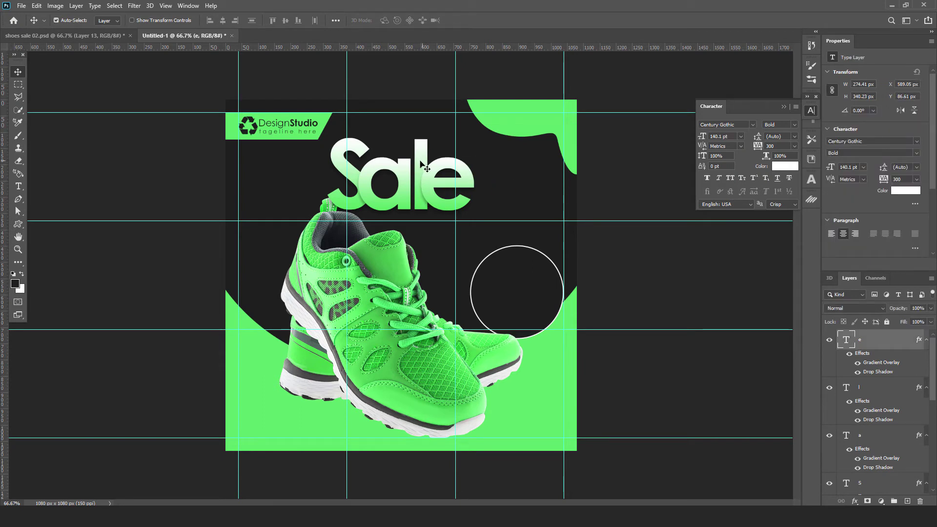
left_click(421, 151)
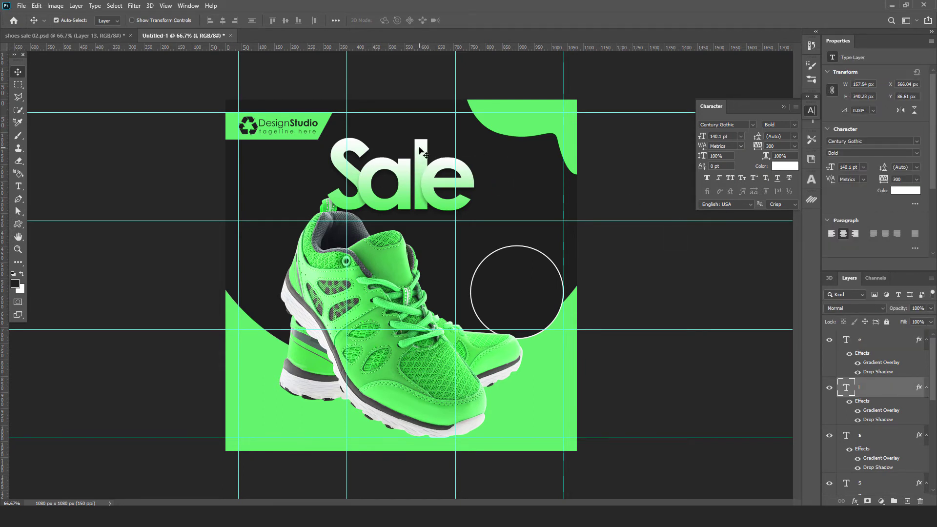
key("ctrl+bracketright")
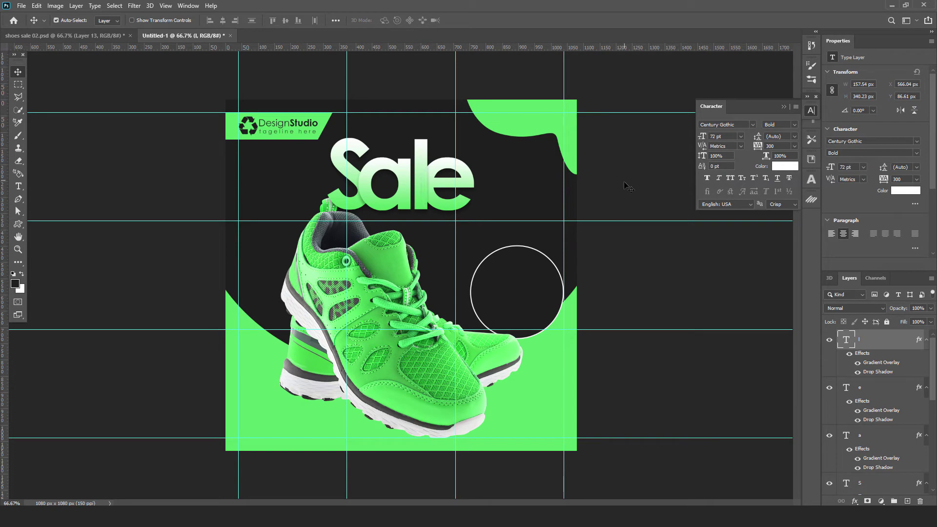
left_click(628, 186)
After checking the reference design, draw the Confetti custom shape around the Sale heading
left_click(42, 36)
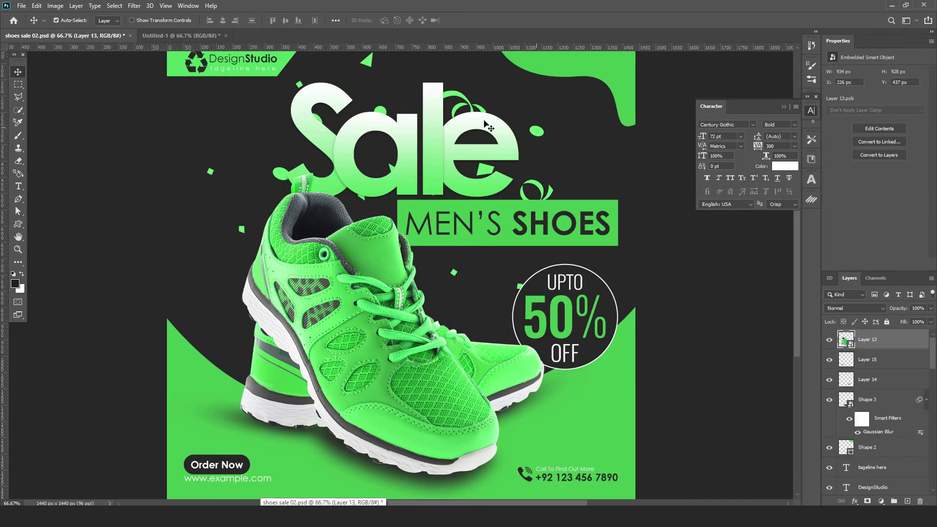
left_click(165, 35)
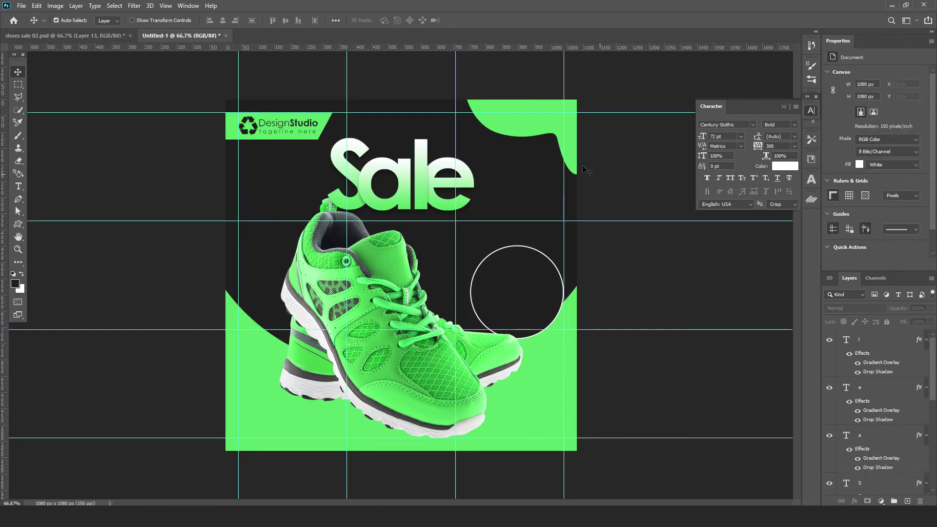
left_click(19, 224)
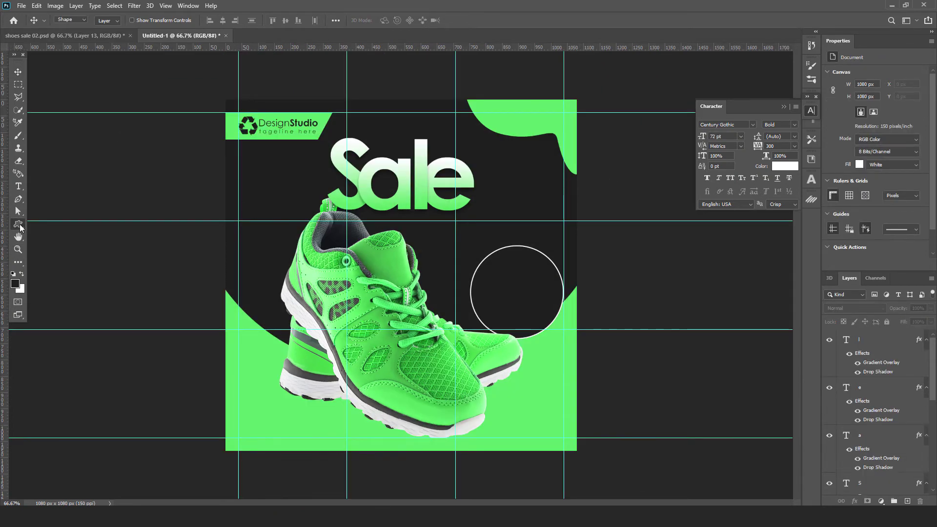
left_click(396, 21)
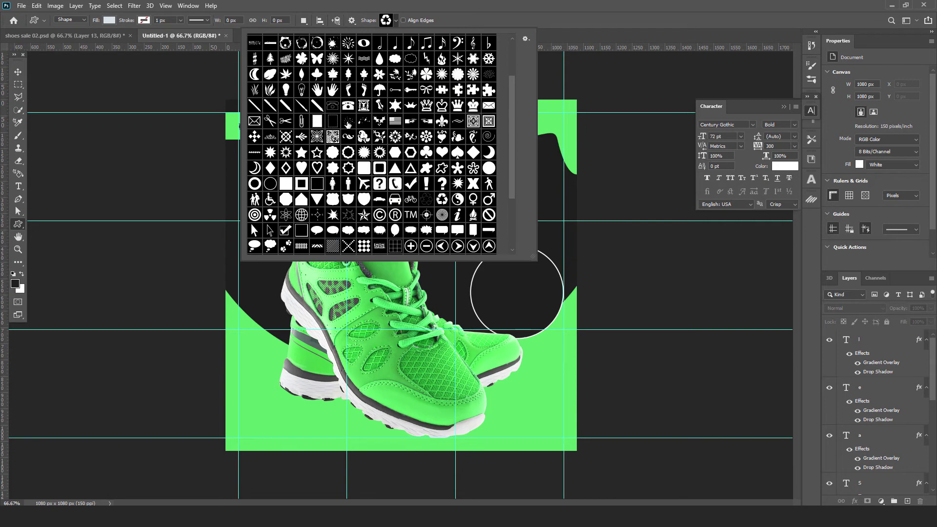
left_click(594, 188)
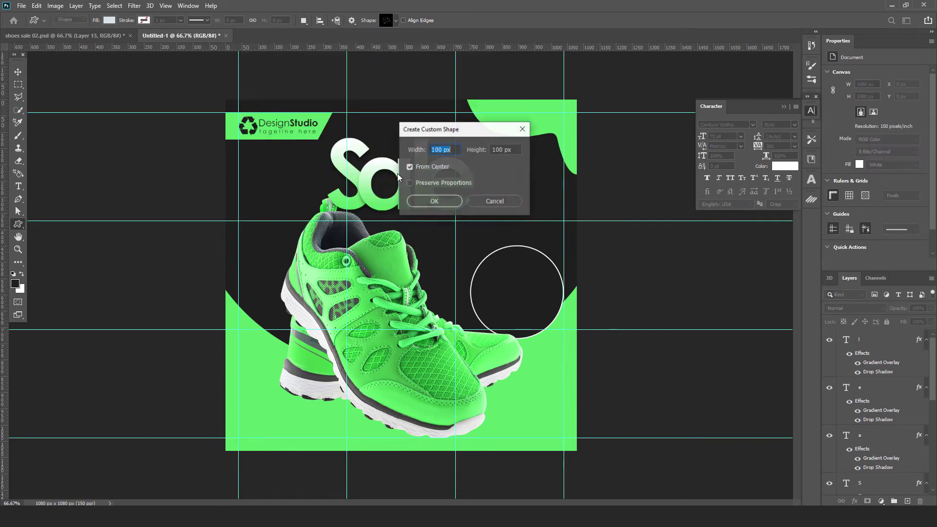
key("Escape")
mouse_move(351, 145)
left_mouse_down()
mouse_move(510, 236)
mouse_move(509, 219)
left_mouse_up()
left_click(17, 71)
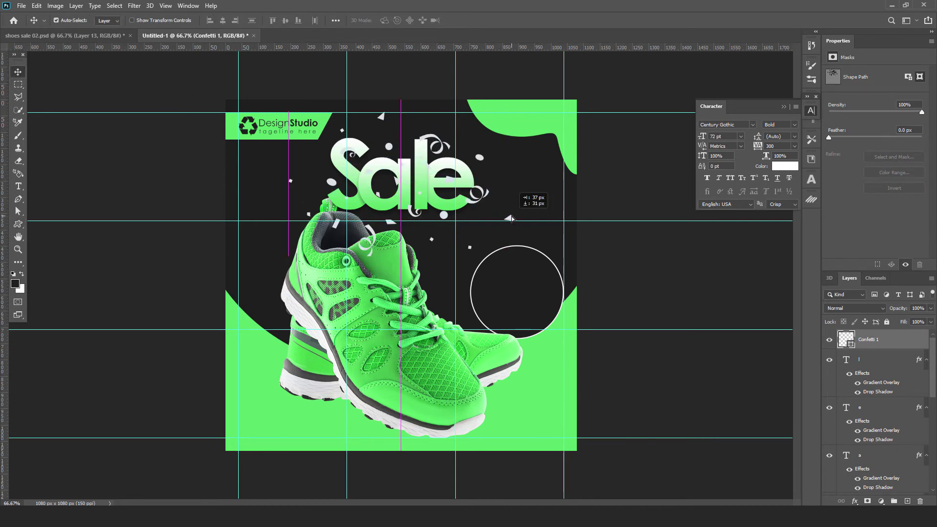
Set the confetti fill colour to light green 92ffa0
double_click(845, 339)
left_click(475, 176)
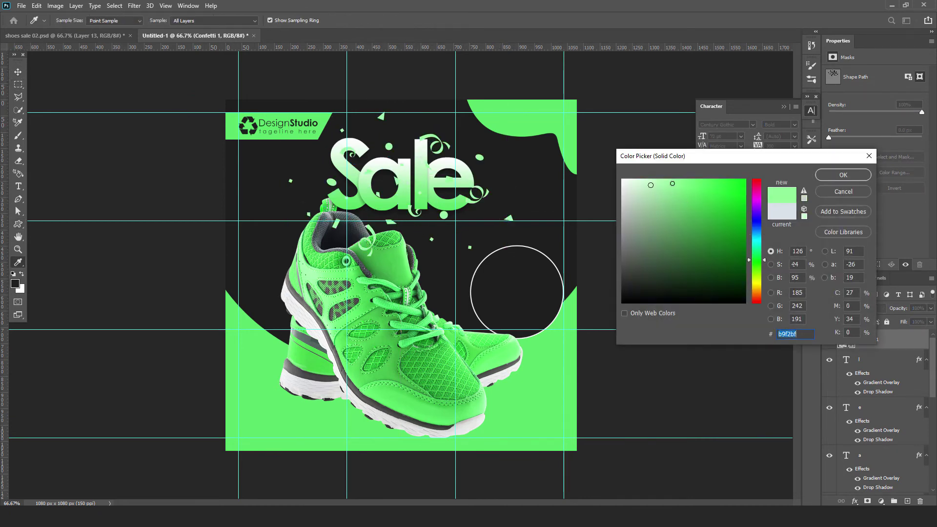
left_click_drag(672, 183, 674, 178)
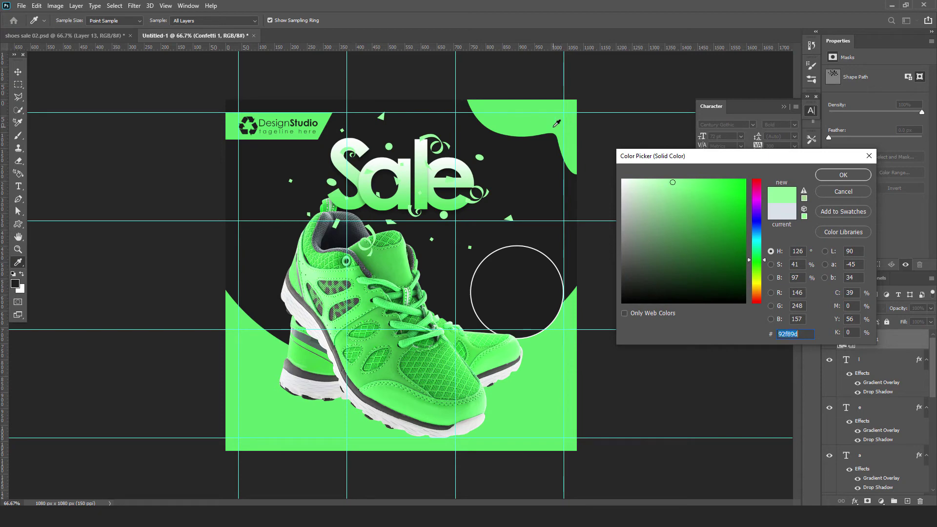
left_click(820, 176)
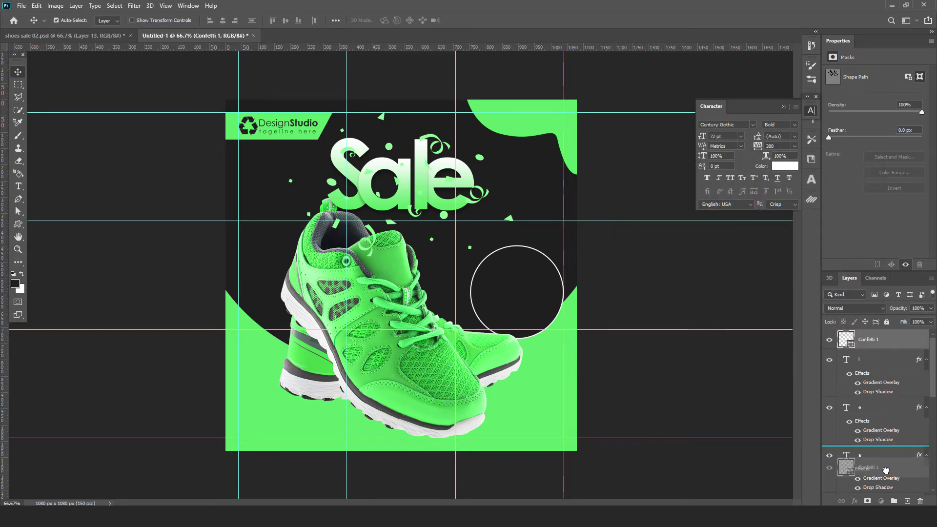
Move the Confetti 1 layer down to sit just above Shape 1
scroll(856, 478, "down", 3)
scroll(856, 479, "down", 3)
left_click_drag(862, 396, 891, 443)
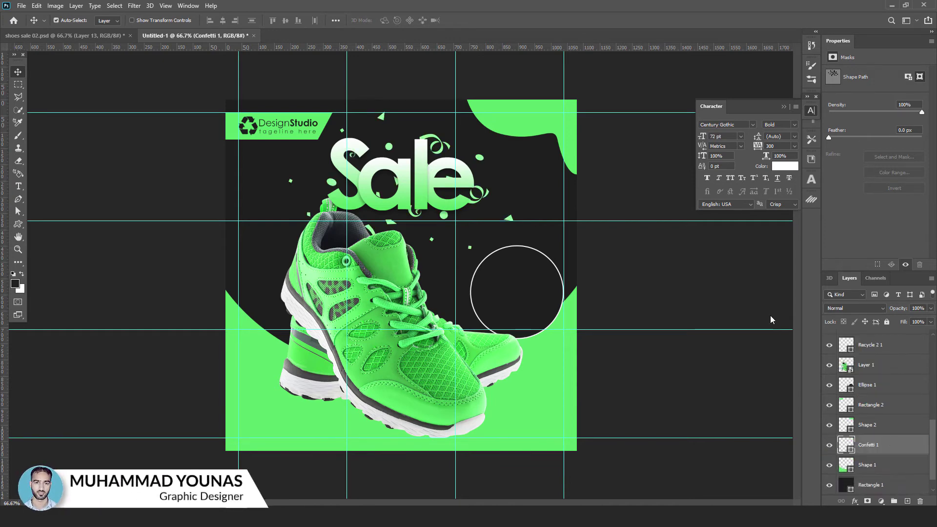
Bring the shoe layer (Layer 1) to the top of the layer stack
left_click(646, 270)
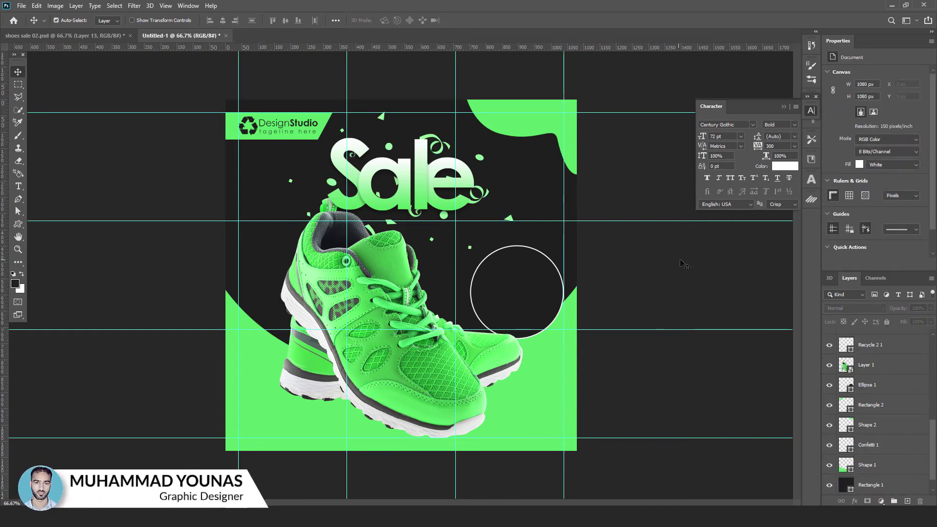
left_click(445, 410)
key("ctrl+shift+bracketright")
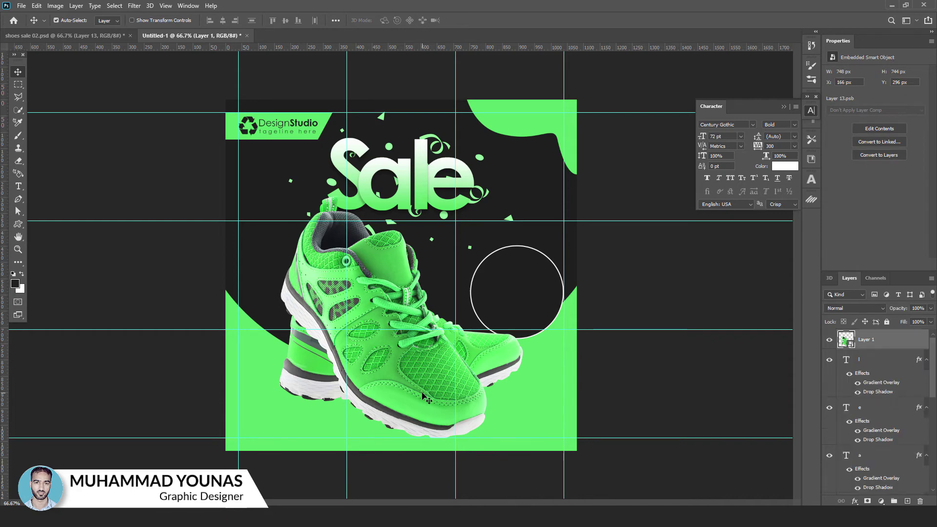
Scale all the Sale letter layers up to about 114%
mouse_move(687, 276)
left_mouse_down()
mouse_move(446, 214)
mouse_move(345, 164)
left_mouse_up()
key("ctrl+t")
left_click_drag(474, 211, 482, 221)
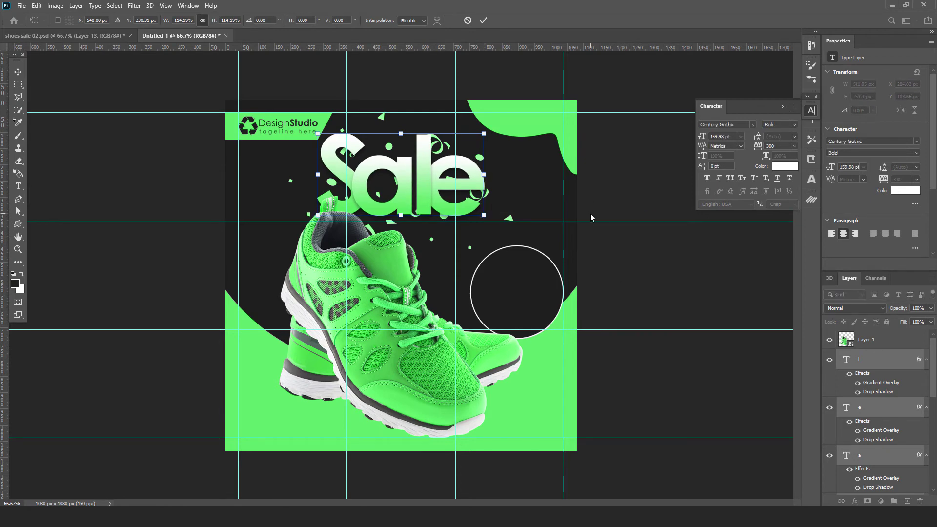
left_click(483, 21)
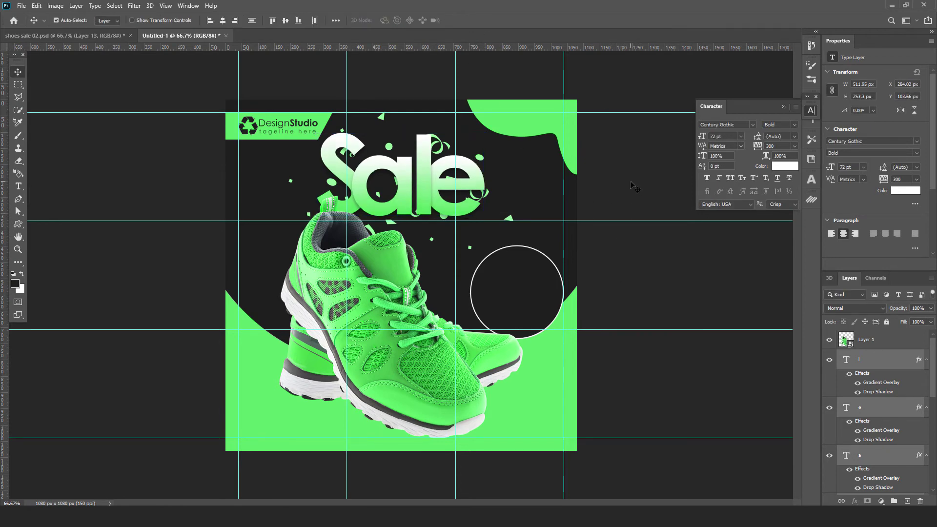
Scale the shoe down slightly
left_click(389, 274)
key("ctrl+t")
left_click_drag(525, 192, 516, 201)
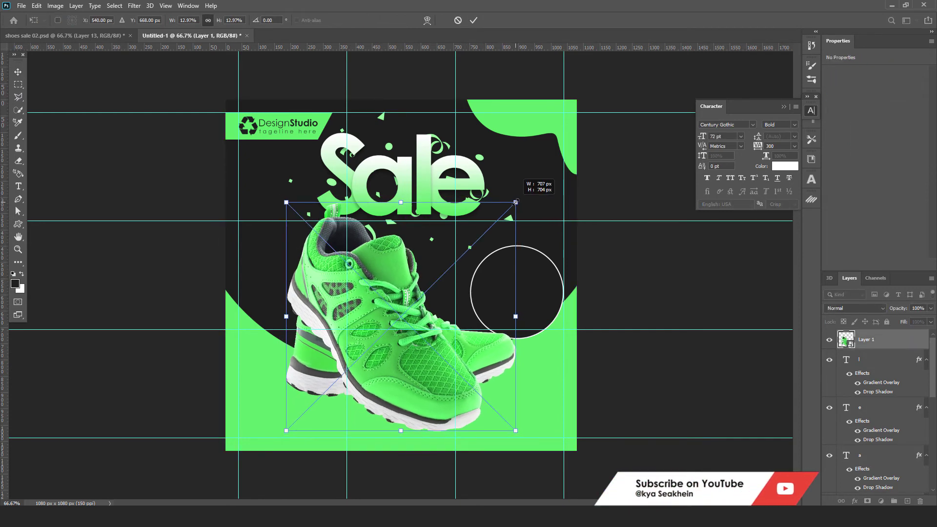
left_click(474, 20)
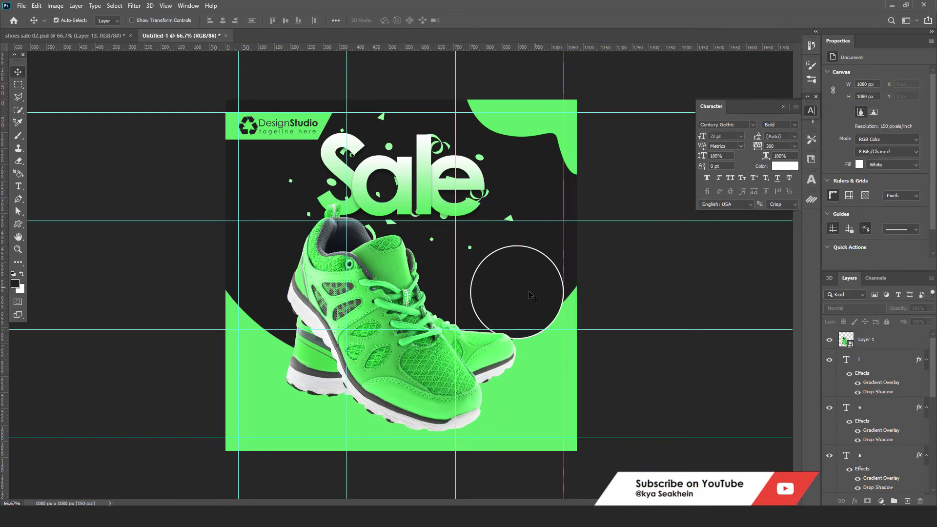
left_click(525, 273)
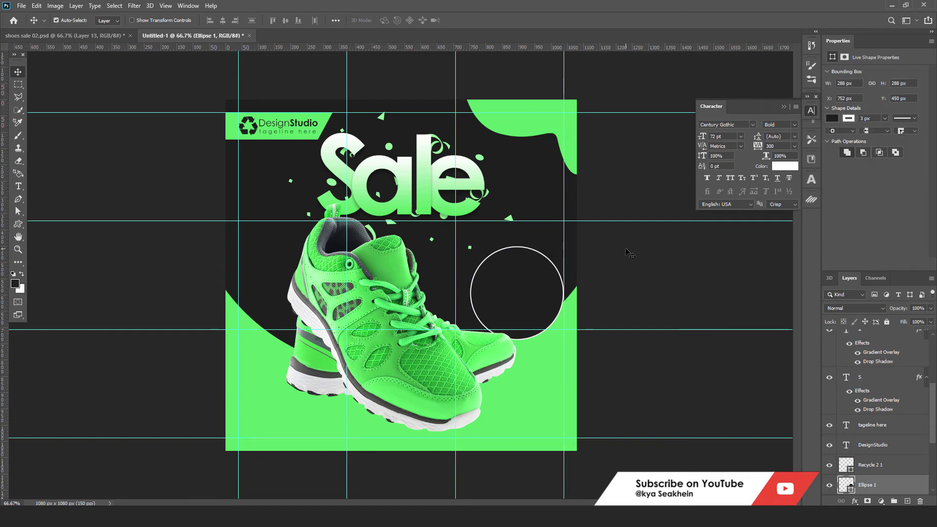
Remove the stray text accidentally typed near the Sale heading
left_click(486, 293)
key("t")
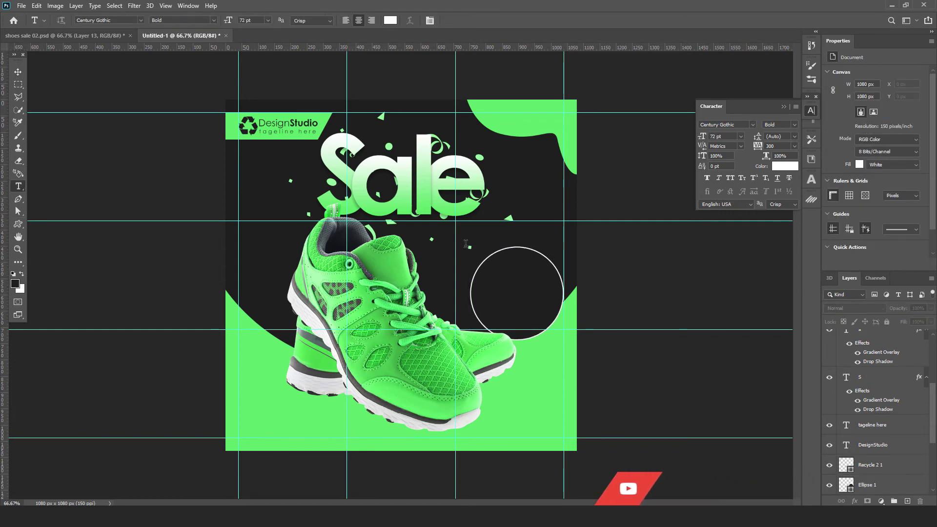
left_click(533, 235)
type("up")
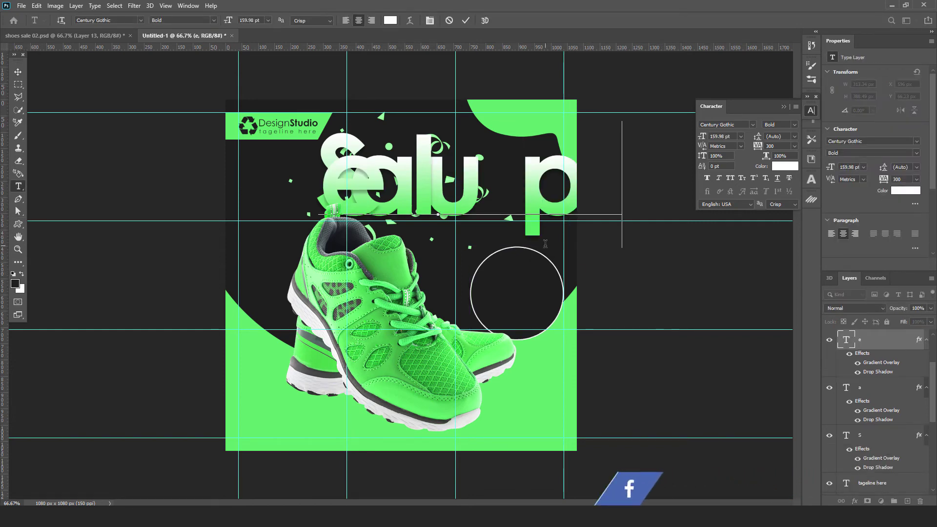
type("t")
key("ctrl+a")
key("BackSpace")
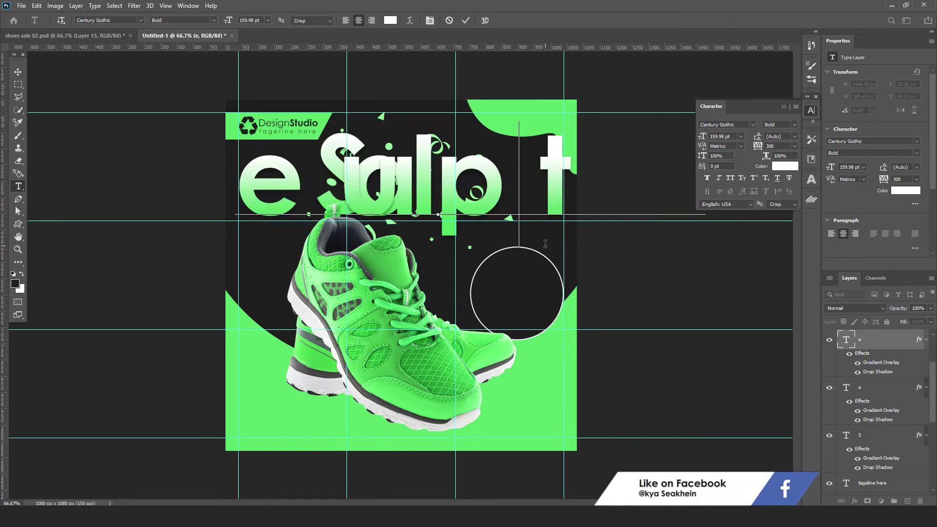
left_click(18, 71)
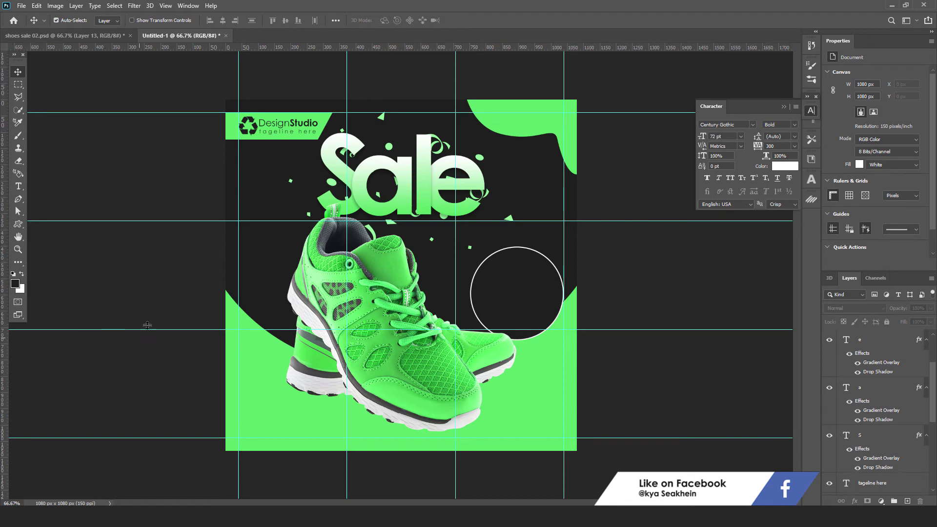
Add an 'upto' text line beside the shoe in Regular weight
left_click(18, 186)
left_click(536, 389)
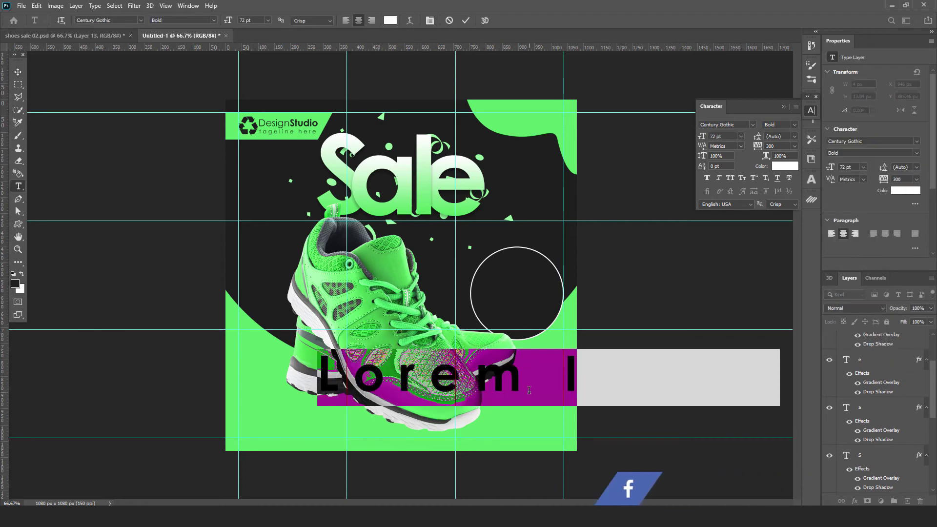
type("upt")
key("ctrl+a")
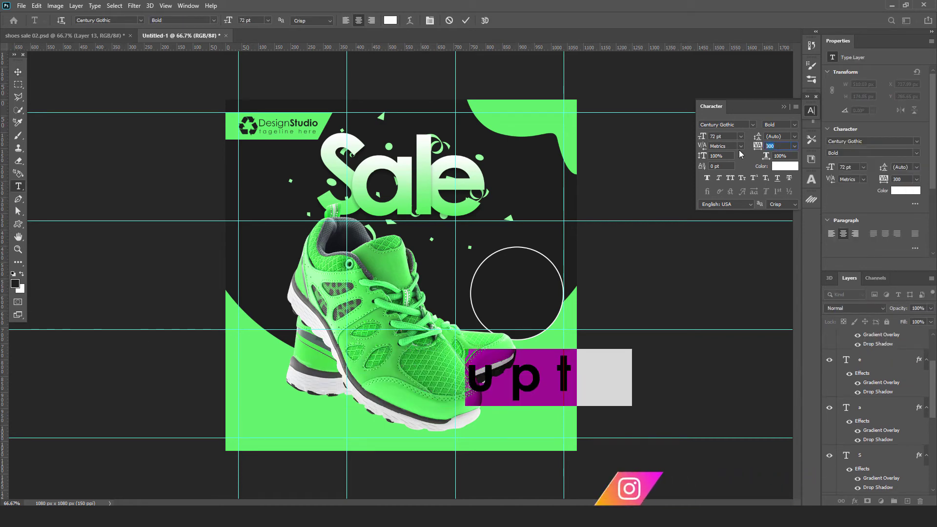
type("0")
left_click(794, 124)
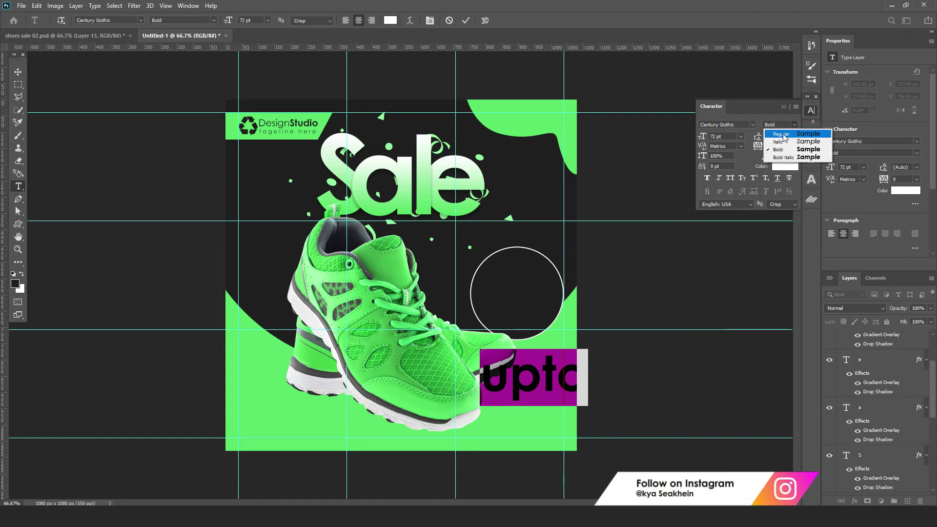
left_click(18, 71)
Alt-drag a copy of 'upto' into the circle and shrink it to sit at the top
left_click_drag(530, 378, 507, 293)
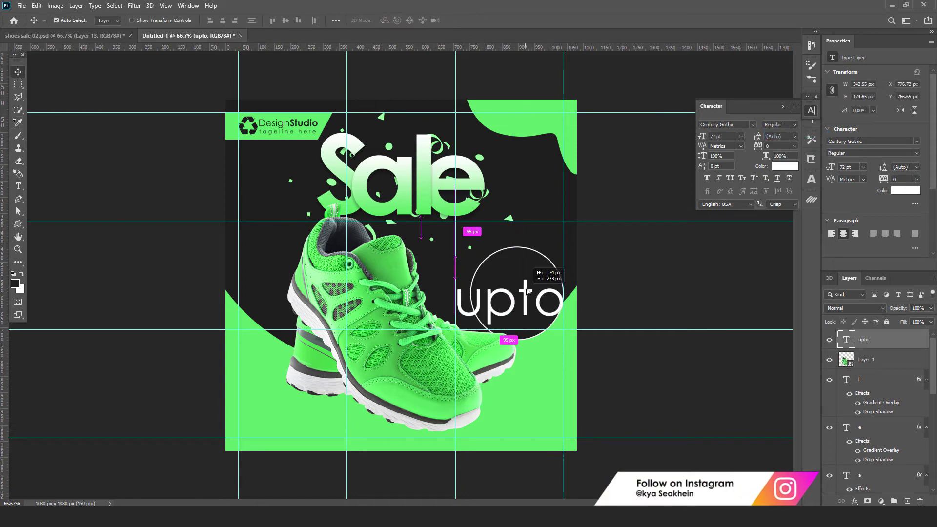
key("ctrl+t")
mouse_move(567, 265)
left_mouse_down()
mouse_move(532, 282)
mouse_move(523, 264)
mouse_move(523, 318)
left_mouse_up()
key("Return")
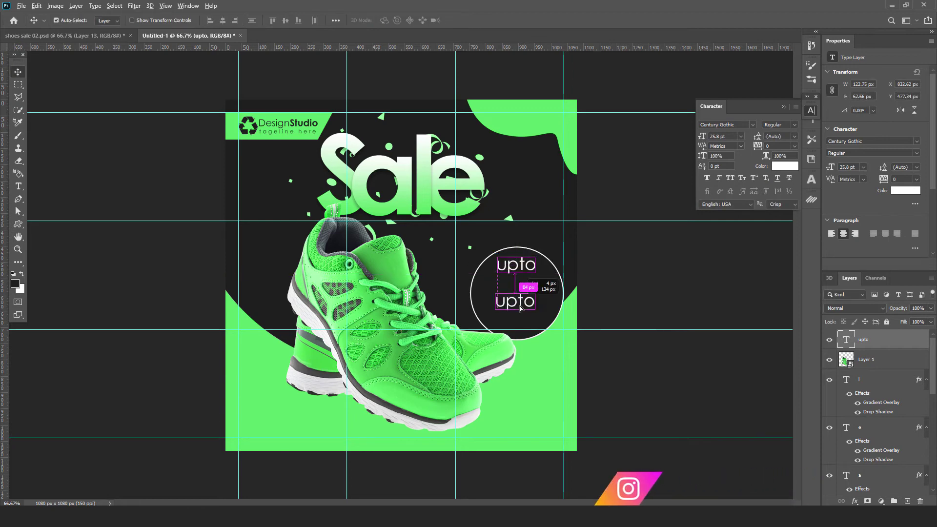
left_click(19, 187)
Retype the lower copy as 'OFF' and a middle duplicate as '50%'
double_click(516, 320)
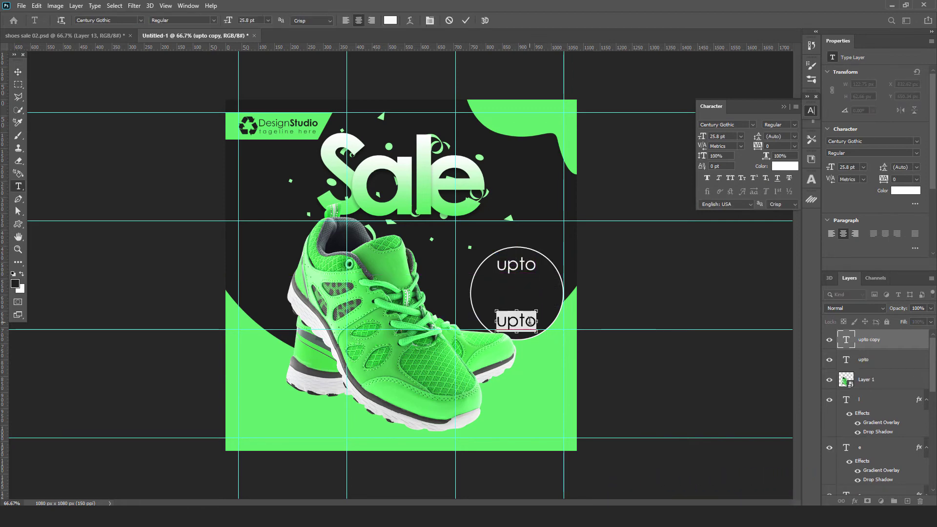
type("OFF")
left_click(17, 71)
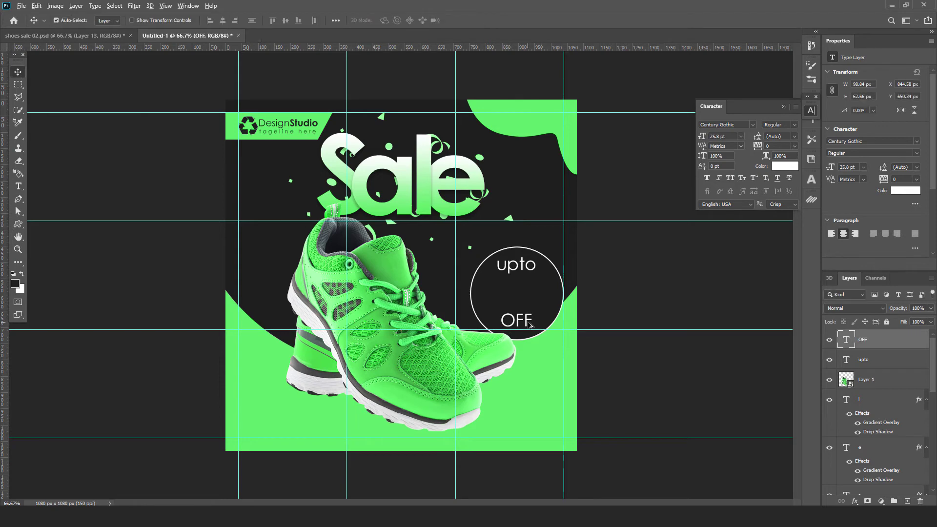
left_click_drag(530, 324, 530, 297)
left_click(18, 186)
double_click(516, 294)
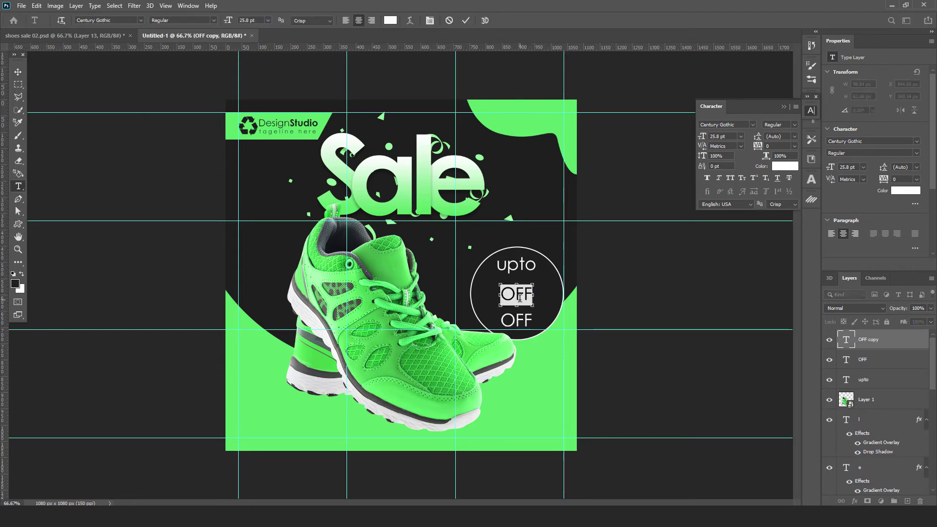
type("50%")
double_click(519, 297)
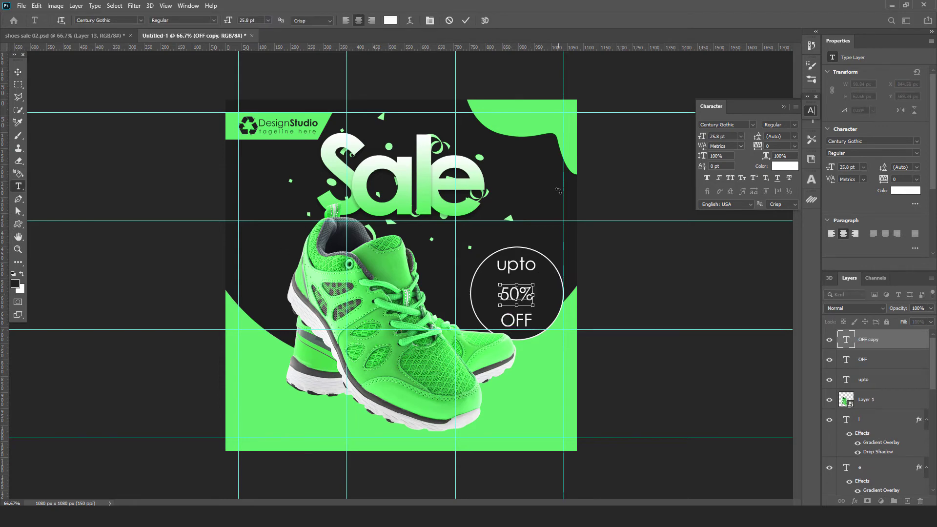
left_click(18, 71)
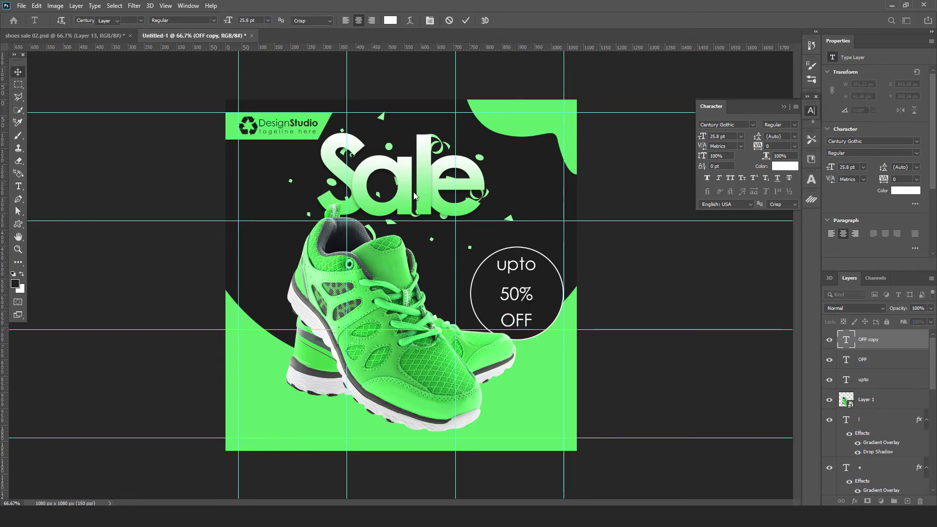
Set the upto, 50% and OFF text layers to Oswald Light
left_click(537, 272, "shift")
left_click(531, 322, "shift")
left_click(752, 124)
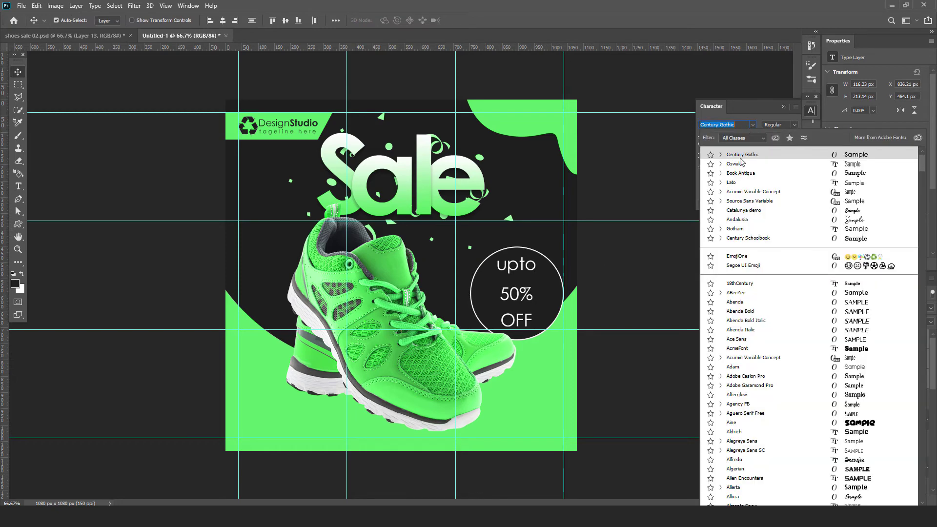
left_click(740, 165)
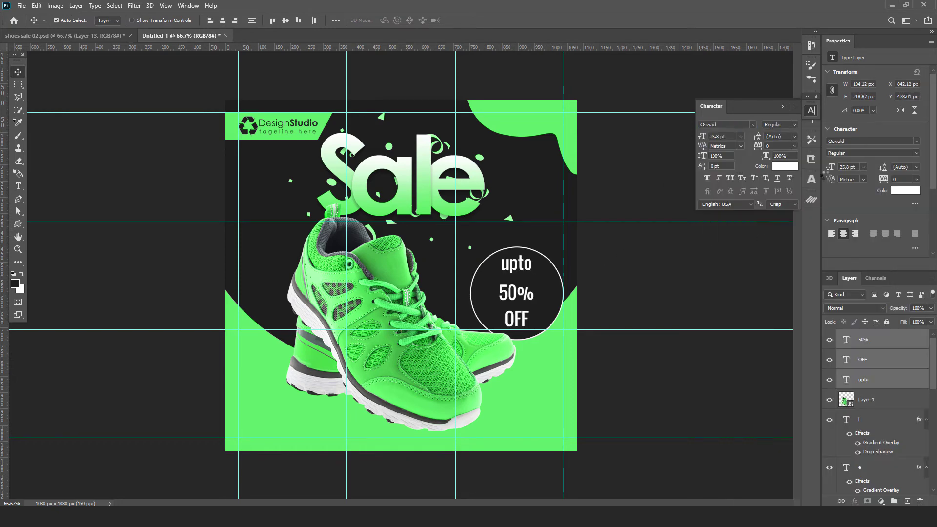
left_click(795, 125)
left_click(777, 140)
Enlarge the 50% text to fill the middle of the circle
left_click(520, 299)
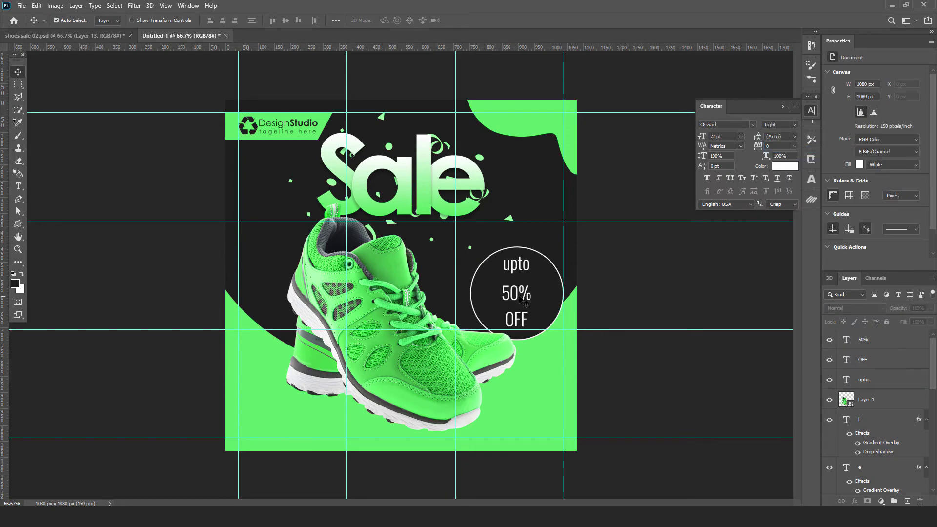
key("ctrl+t")
left_click_drag(531, 284, 558, 274)
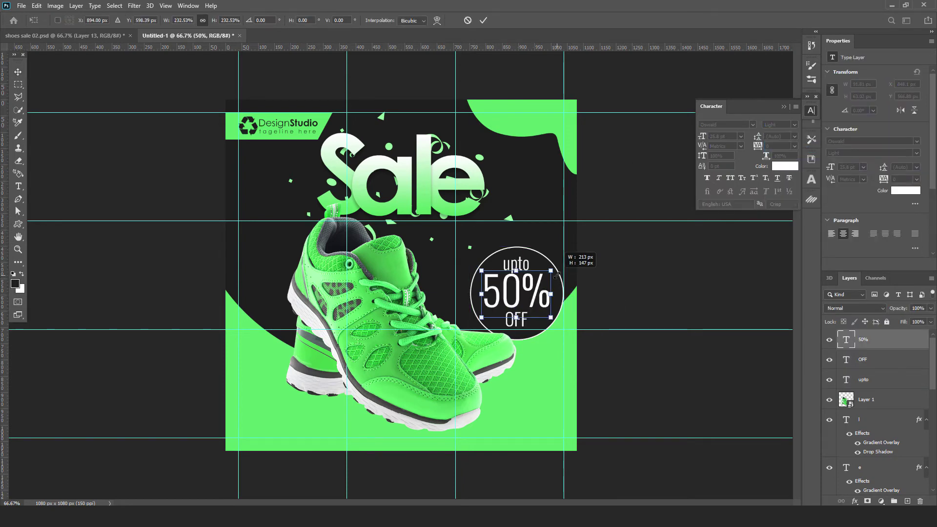
key("Return")
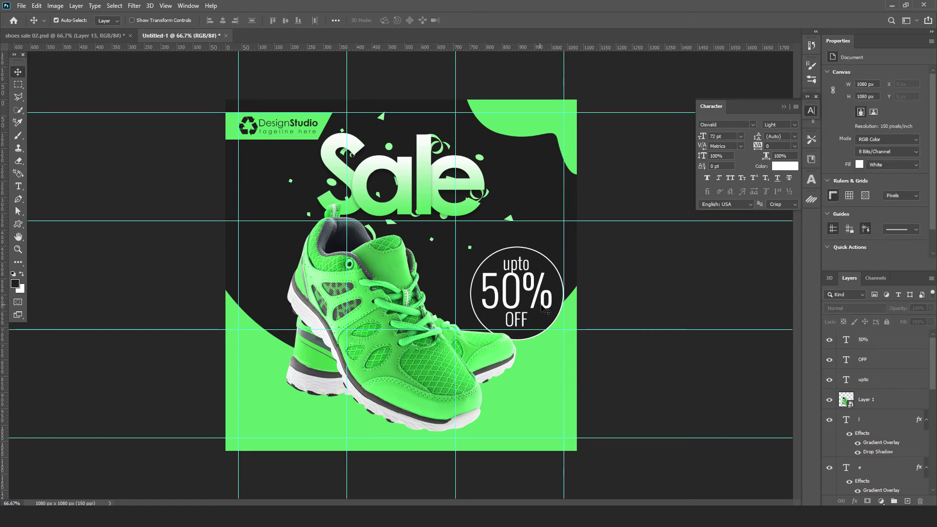
left_click(554, 291)
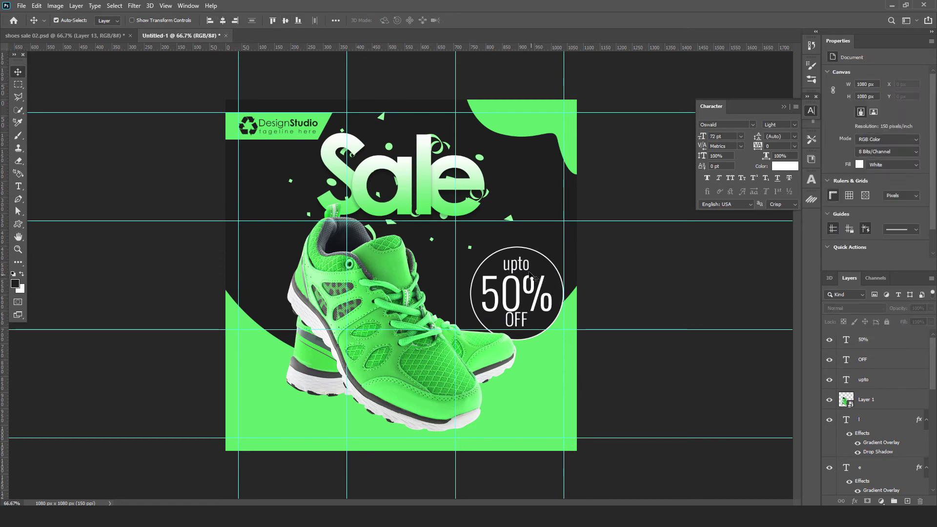
Nudge 'upto' slightly higher and 'OFF' down just below 50%
left_click_drag(516, 264, 516, 261)
left_click(523, 324)
left_click_drag(523, 325, 523, 329)
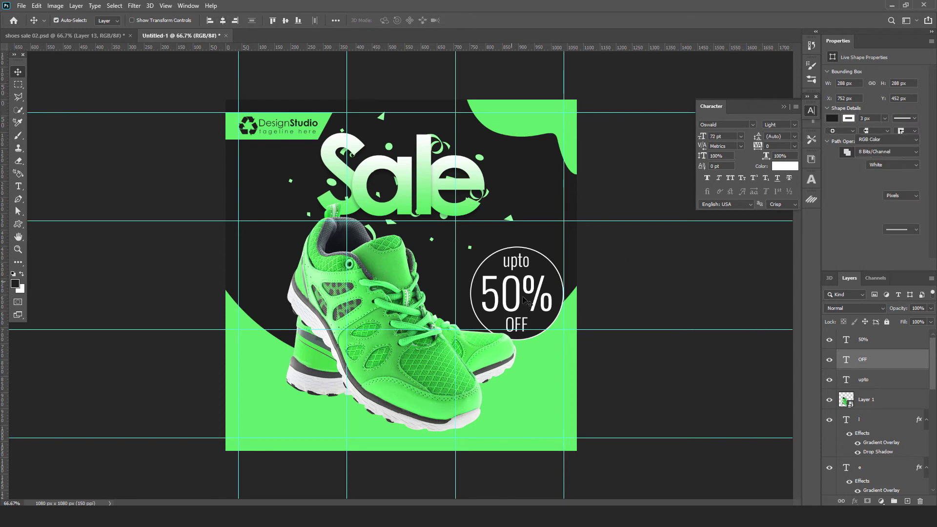
Change the 50% characters to Oswald Regular weight
left_click(537, 298)
left_click(19, 187)
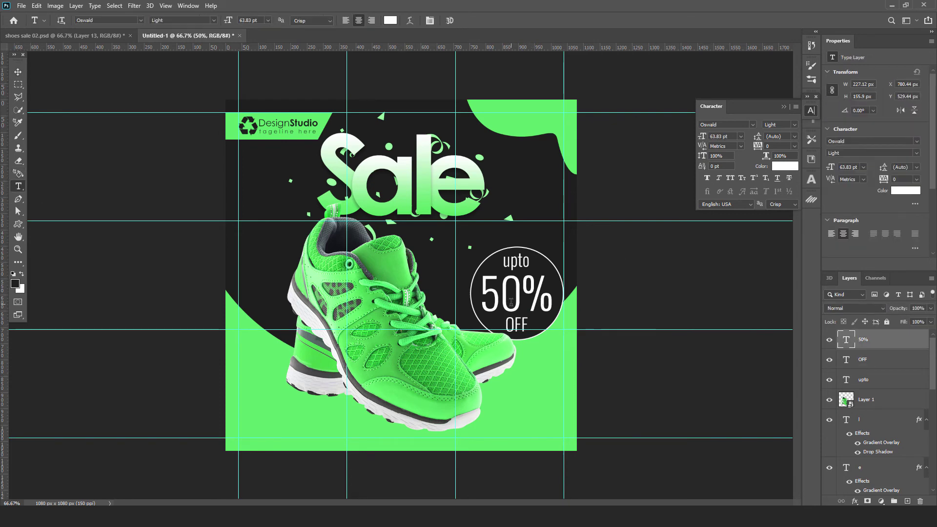
left_click_drag(480, 293, 521, 293)
left_click(795, 125)
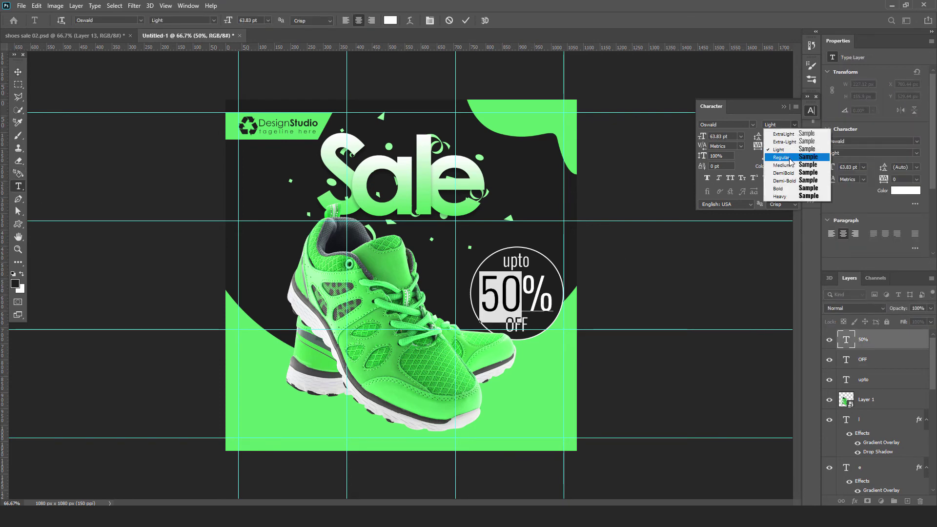
left_click(781, 155)
left_click(18, 72)
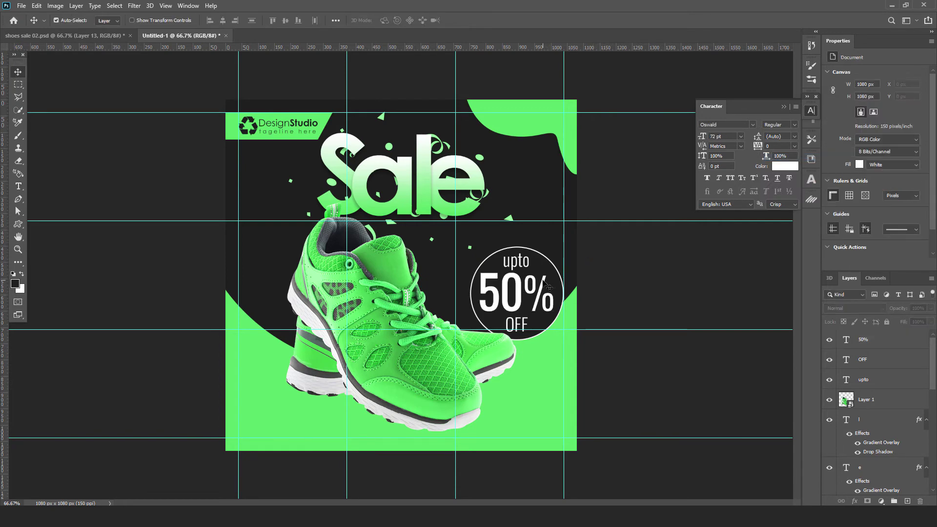
Colour the 50% text with the green sampled from the background
left_click(879, 339)
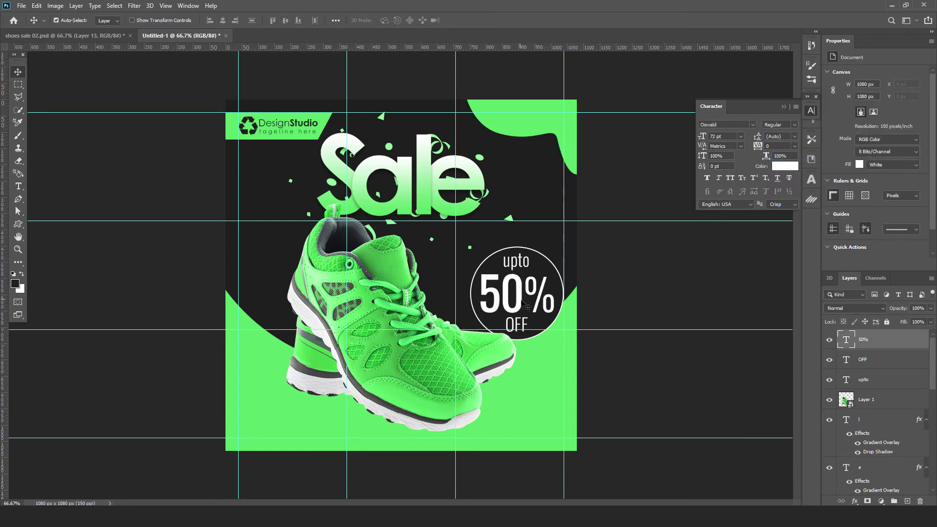
left_click(906, 190)
left_click(538, 123)
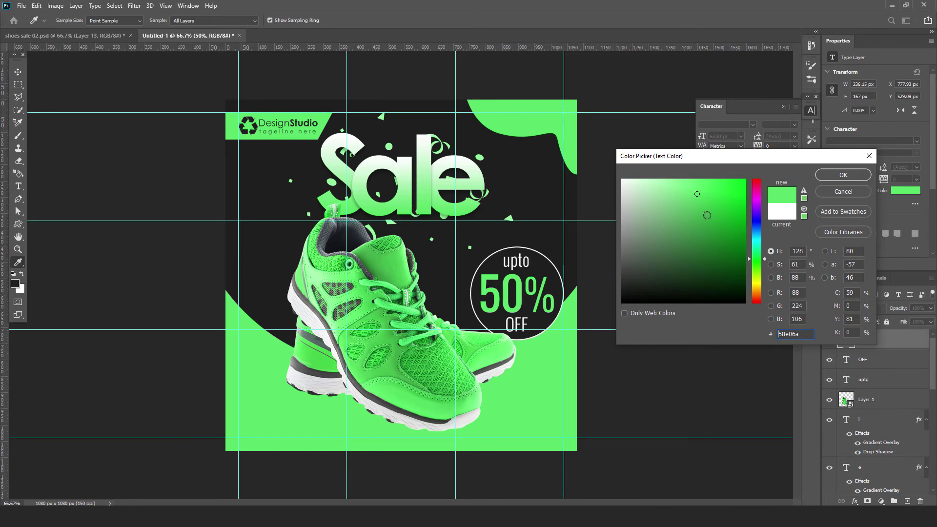
left_click(828, 176)
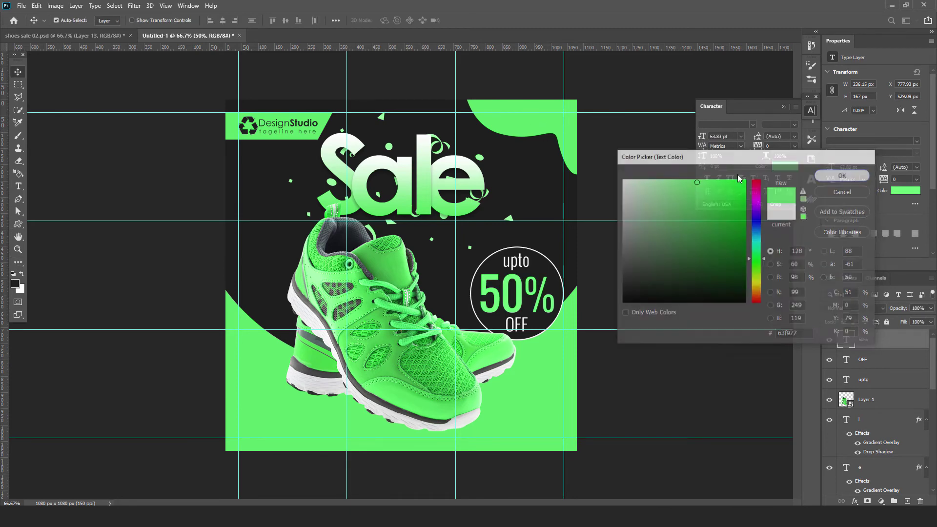
left_click(563, 186)
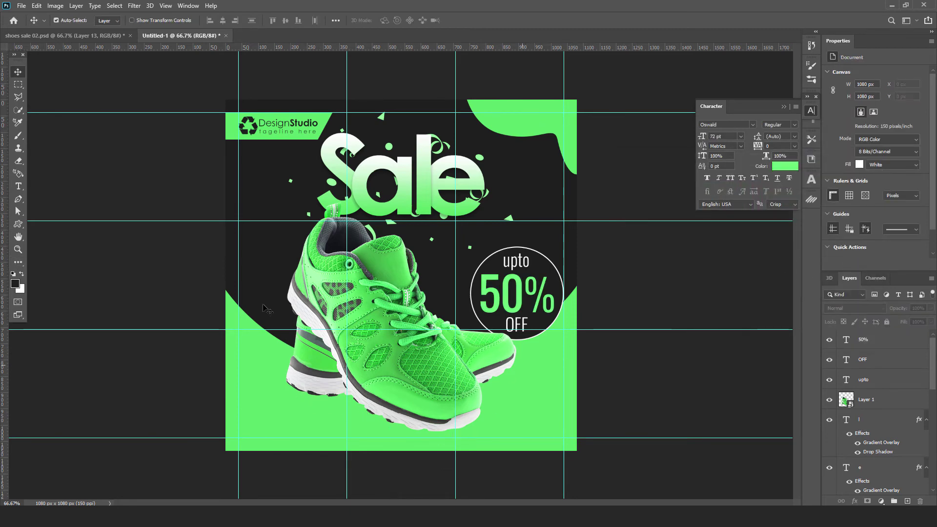
Zoom in and draw a closed curved Pen path under the sole as a shape layer
left_click(18, 198)
key("ctrl+plus")
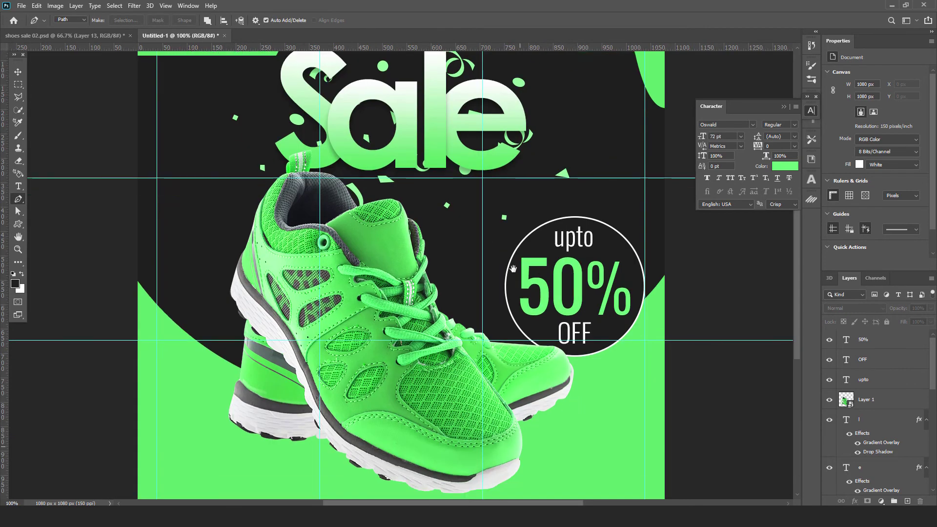
scroll(537, 432, "down", 5)
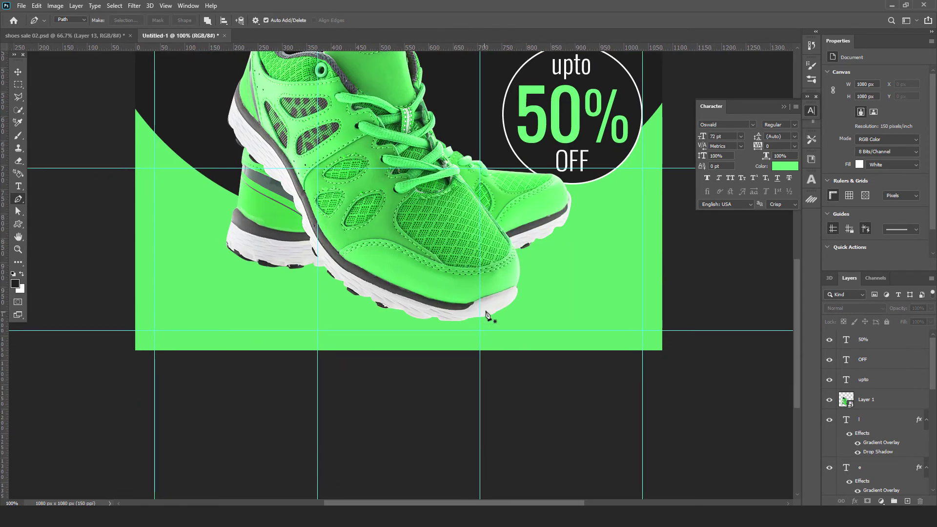
left_click_drag(415, 331, 372, 331)
left_click_drag(309, 281, 348, 245)
left_click_drag(437, 270, 455, 286)
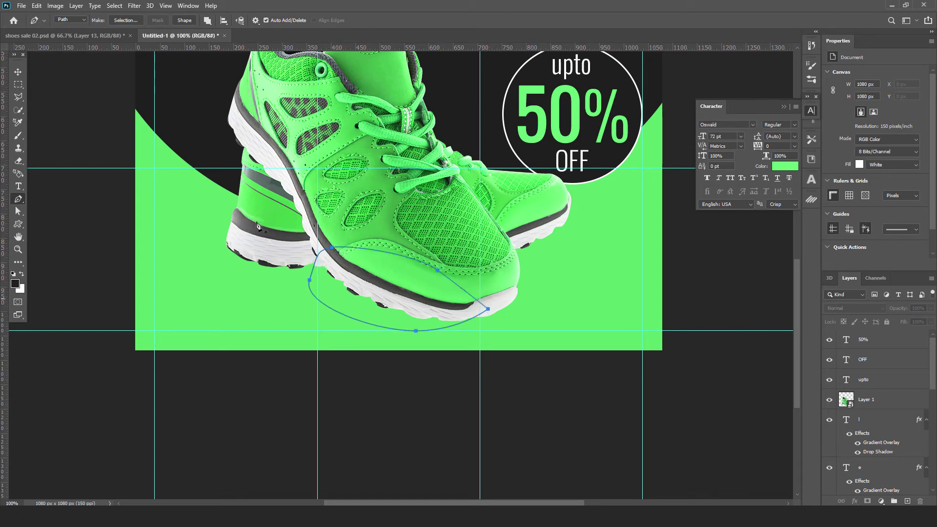
left_click(184, 20)
Fill the oval with a dark colour and reshape its anchors near the heel
double_click(845, 340)
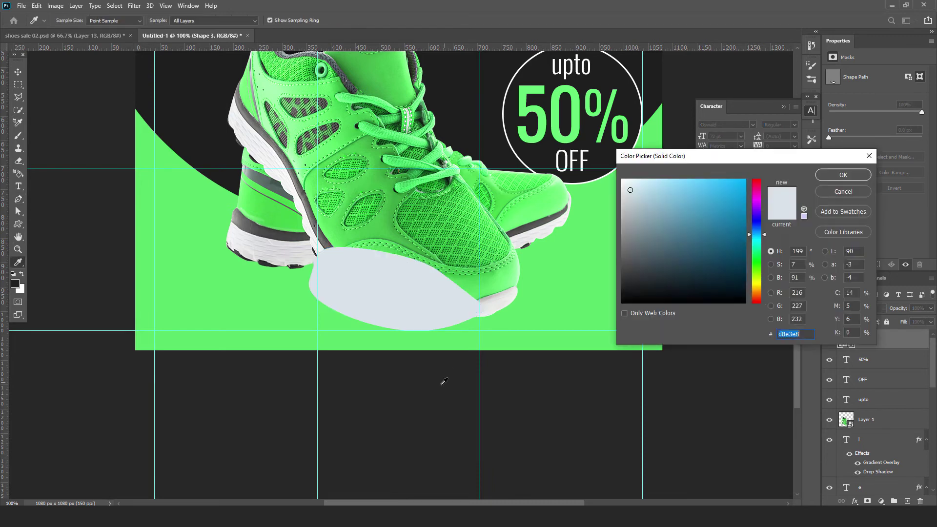
left_click(443, 381)
left_click(843, 174)
left_click(18, 211)
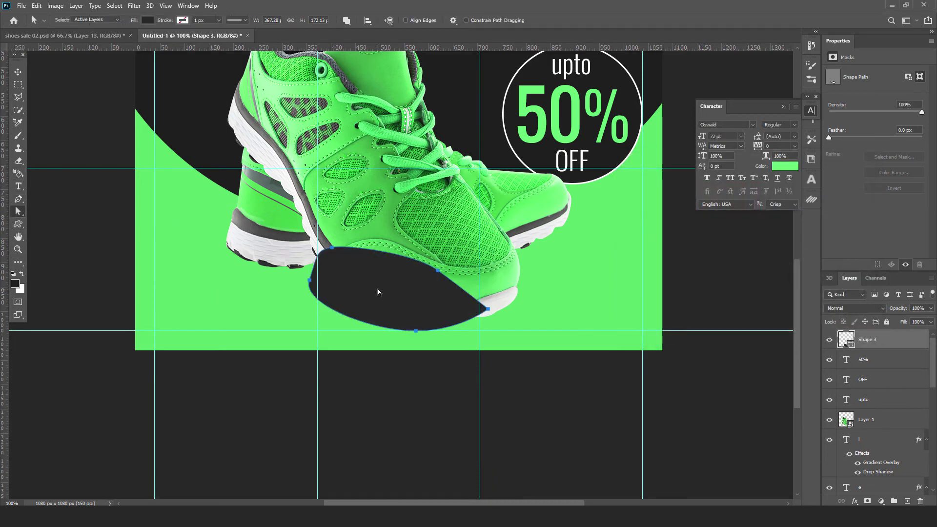
left_click_drag(315, 264, 307, 280)
left_click(17, 72)
Apply a strong Gaussian Blur to the shadow and place Shape 3 below Layer 1
left_click(134, 5)
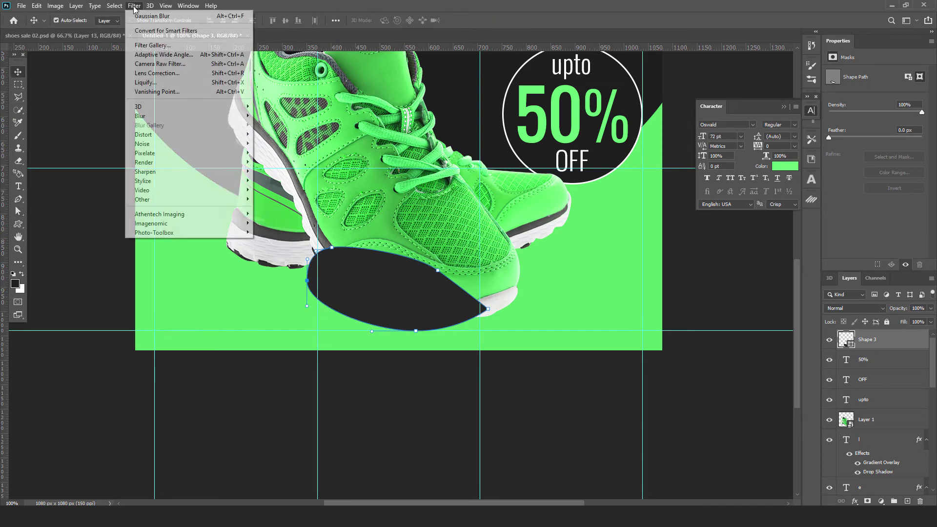
mouse_move(139, 115)
left_click(283, 153)
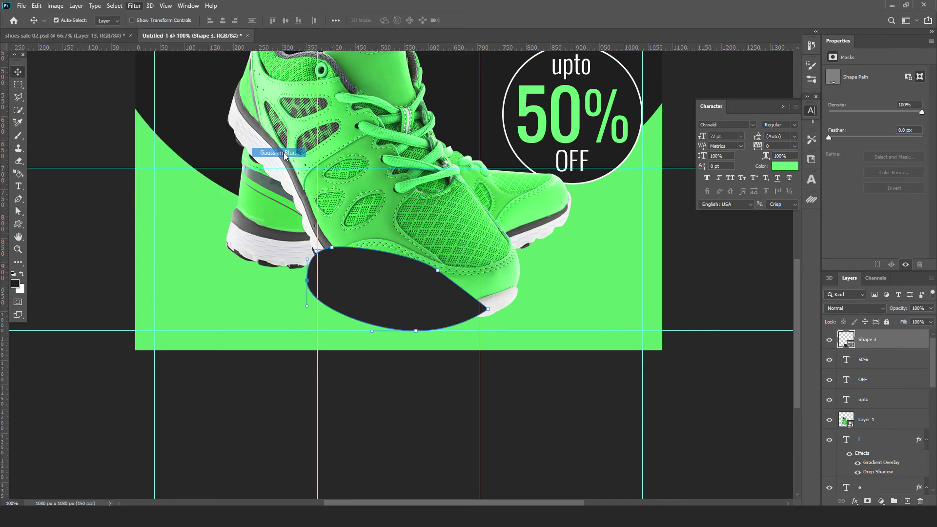
left_click(447, 196)
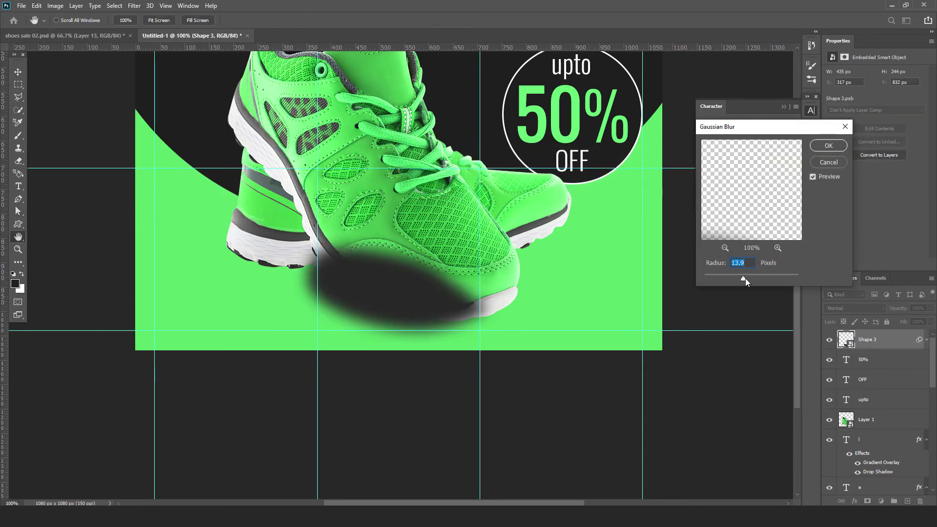
left_click_drag(745, 279, 746, 280)
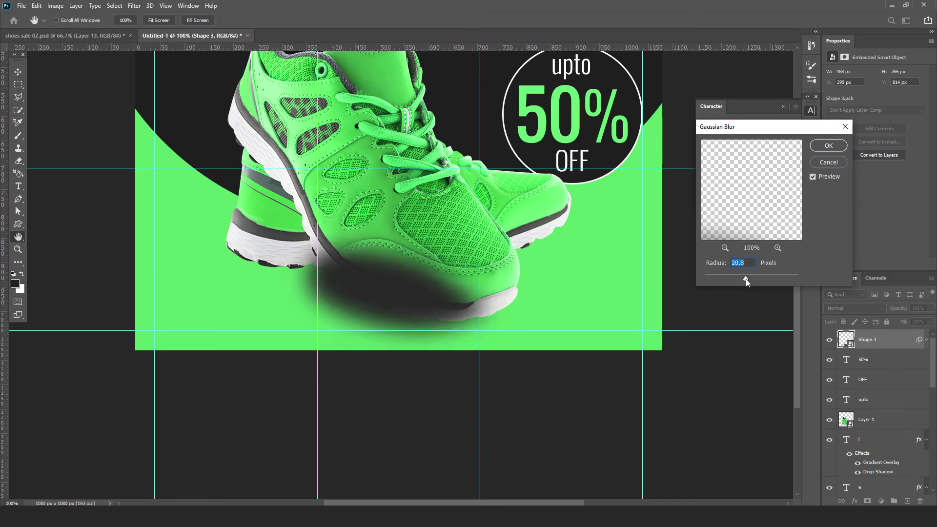
key("Return")
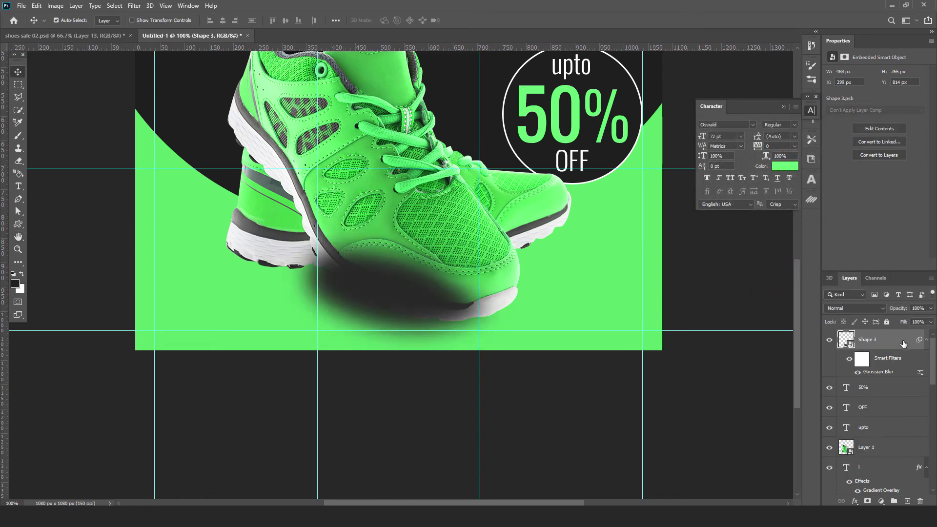
left_click_drag(882, 343, 917, 456)
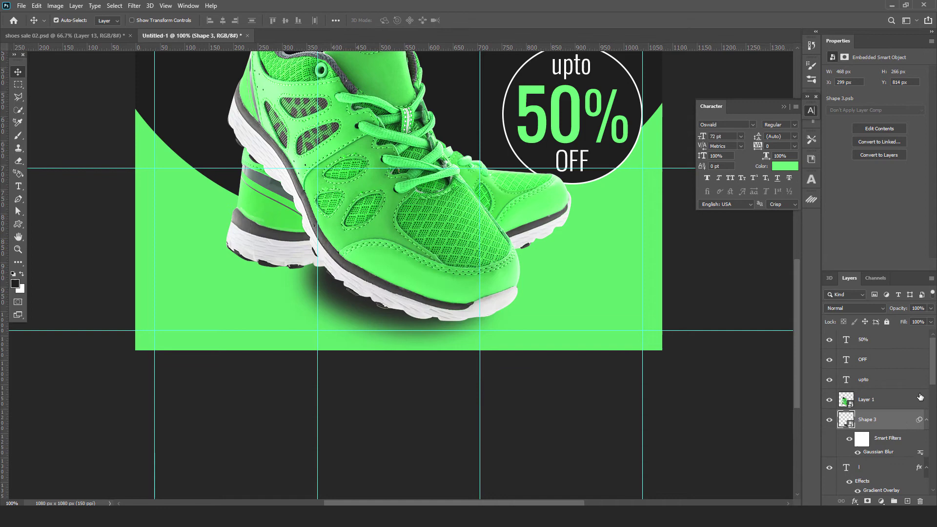
On a new layer below the shoe, paint a soft black round brush dab near the toe
left_click(385, 409)
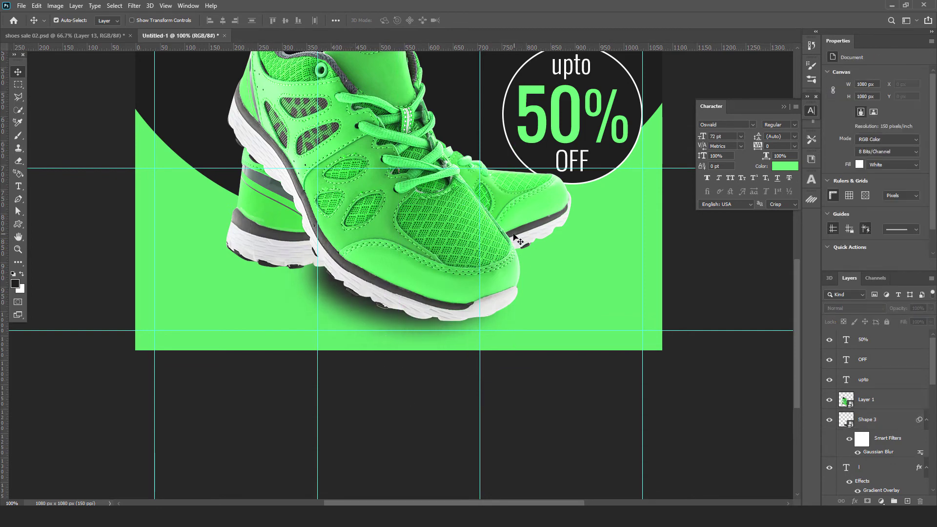
left_click(18, 135)
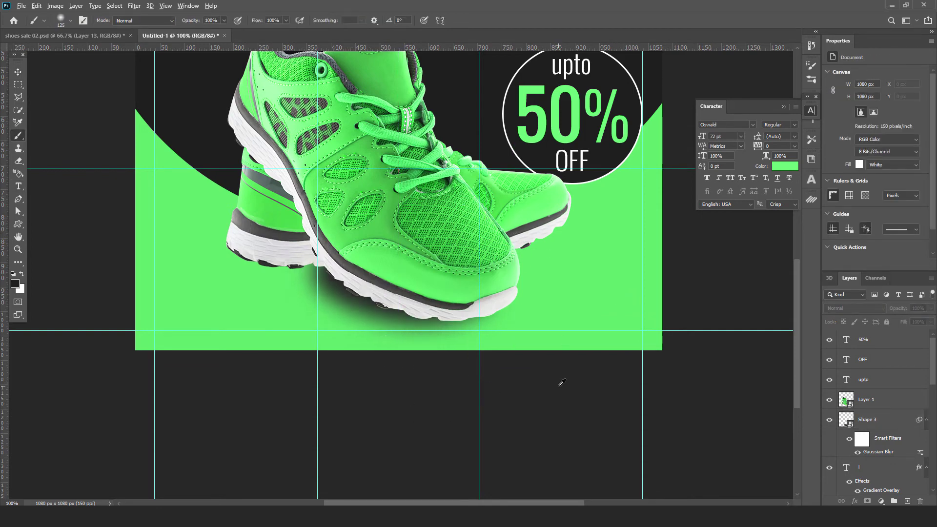
left_click(71, 21)
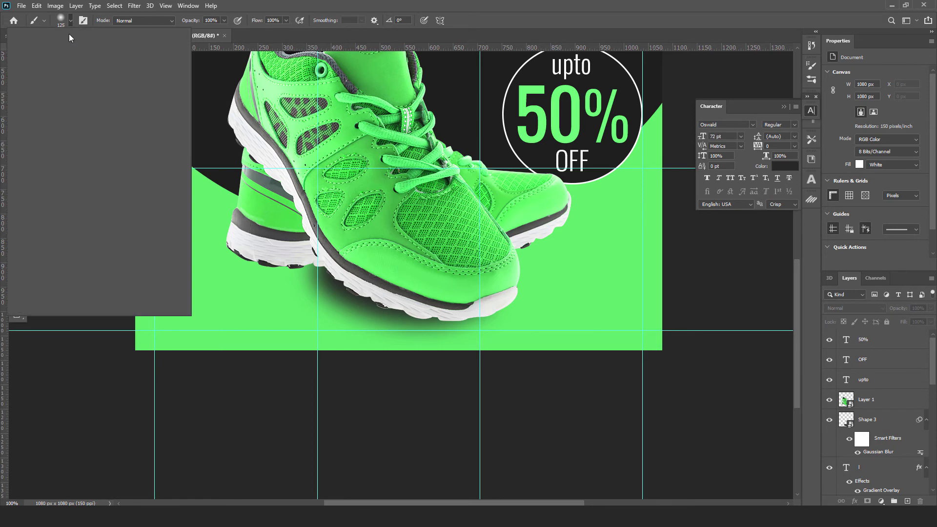
left_click(585, 388)
left_click(907, 501)
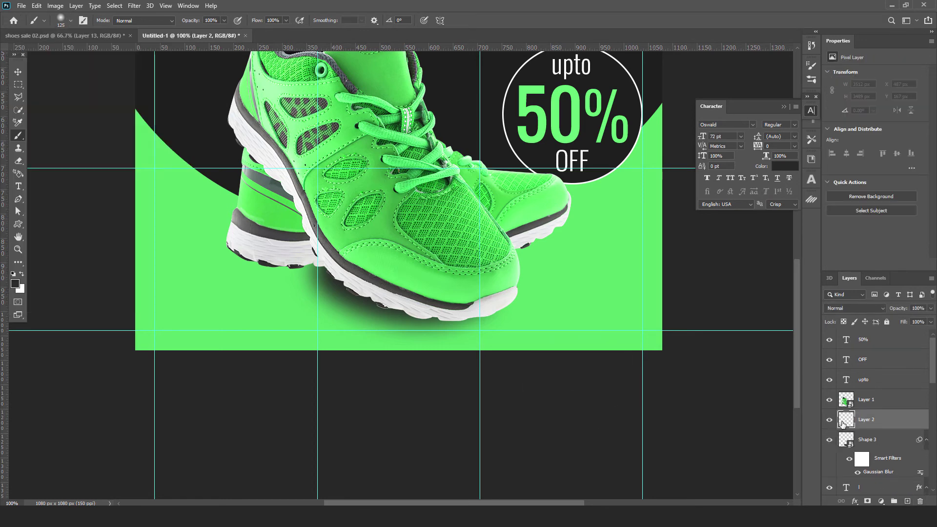
key("bracketright")
key("bracketright")
key("bracketright")
left_click(551, 229)
left_click(18, 72)
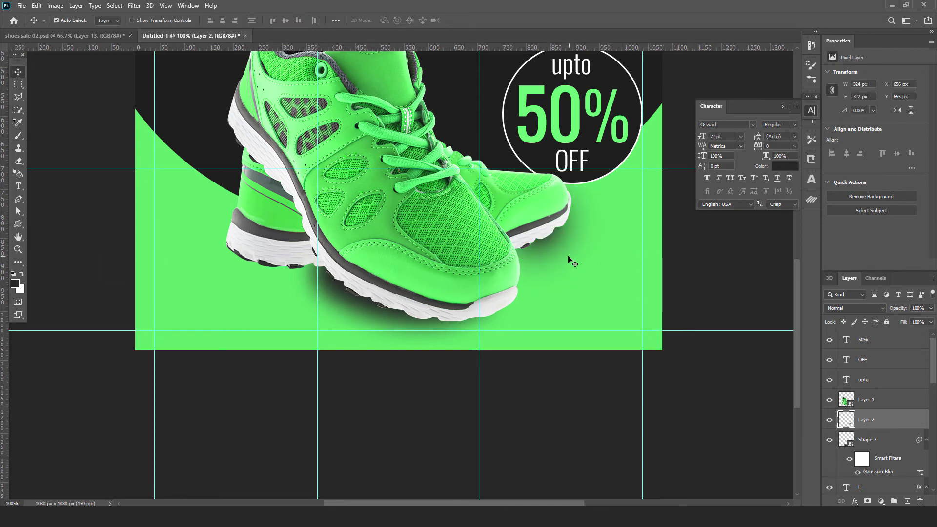
Scale, flatten and tilt the painted shadow to follow the shoe's angle
key("ctrl+t")
left_click_drag(535, 143, 537, 174)
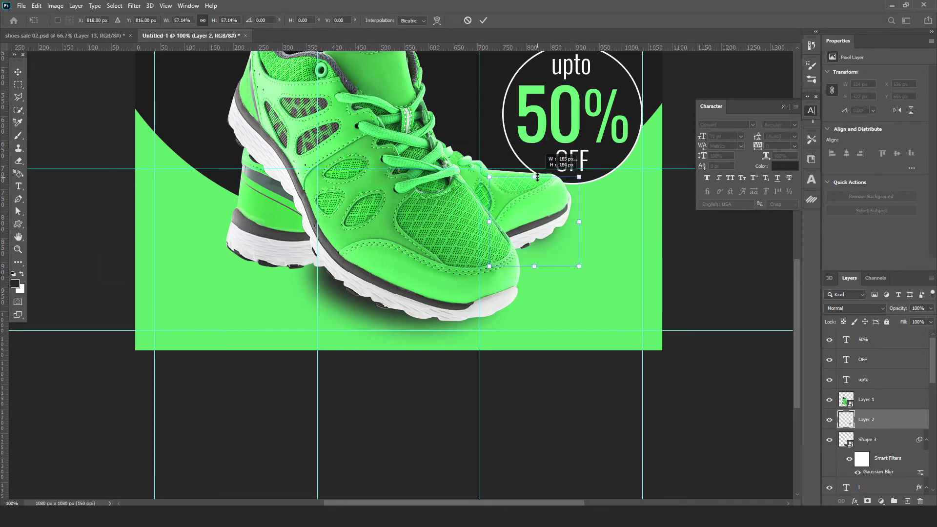
left_click_drag(585, 221, 613, 221)
left_click_drag(535, 170, 534, 184)
left_click_drag(569, 234, 572, 242)
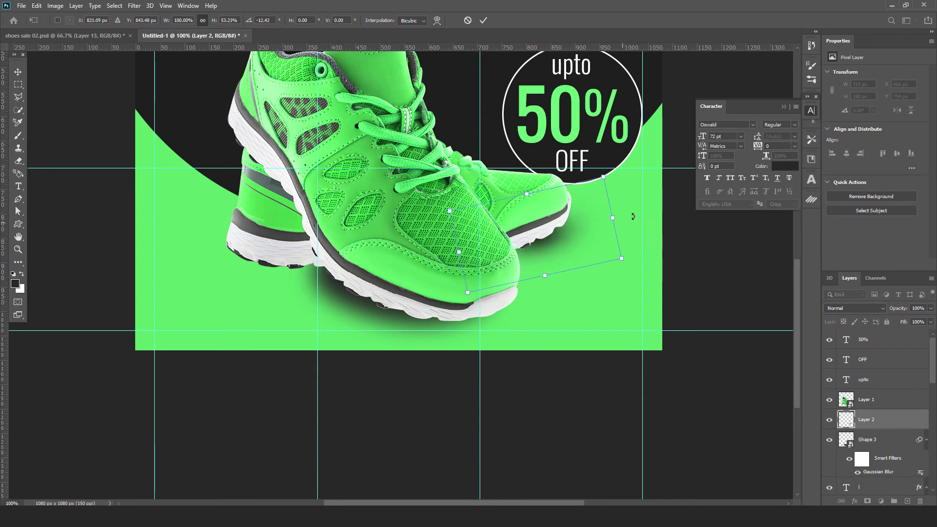
left_click_drag(631, 224, 621, 200)
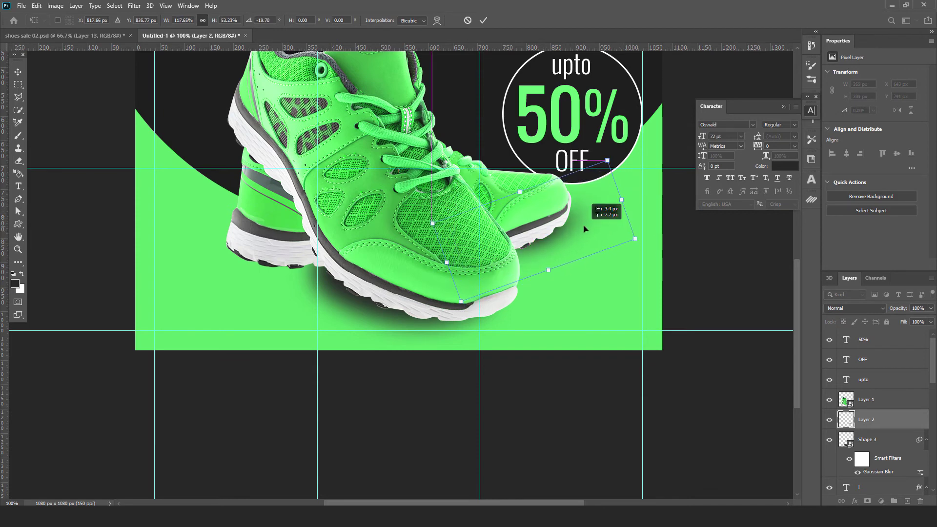
key("Return")
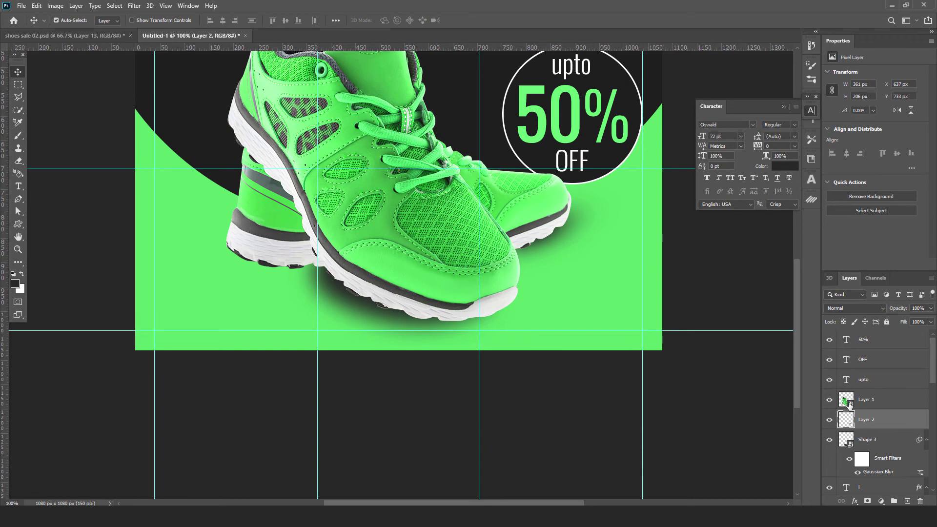
right_click(869, 420)
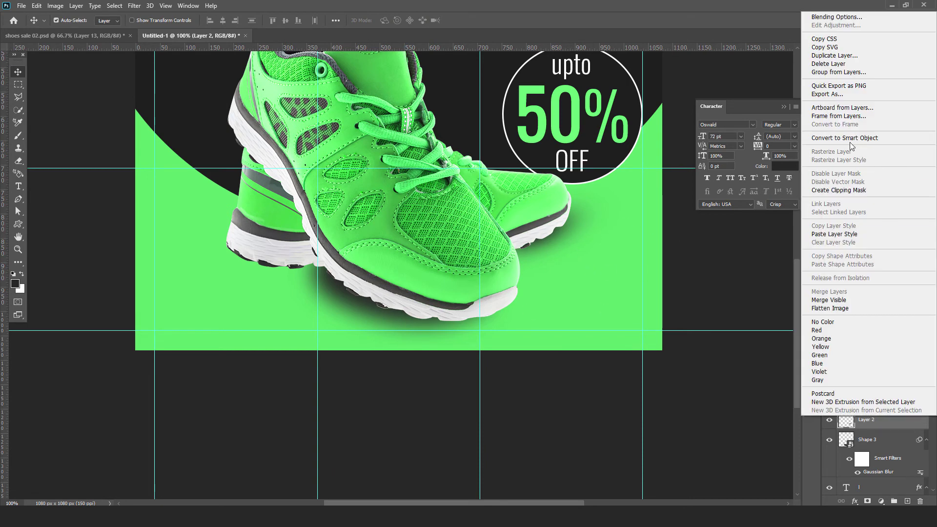
left_click(738, 265)
left_click(752, 291)
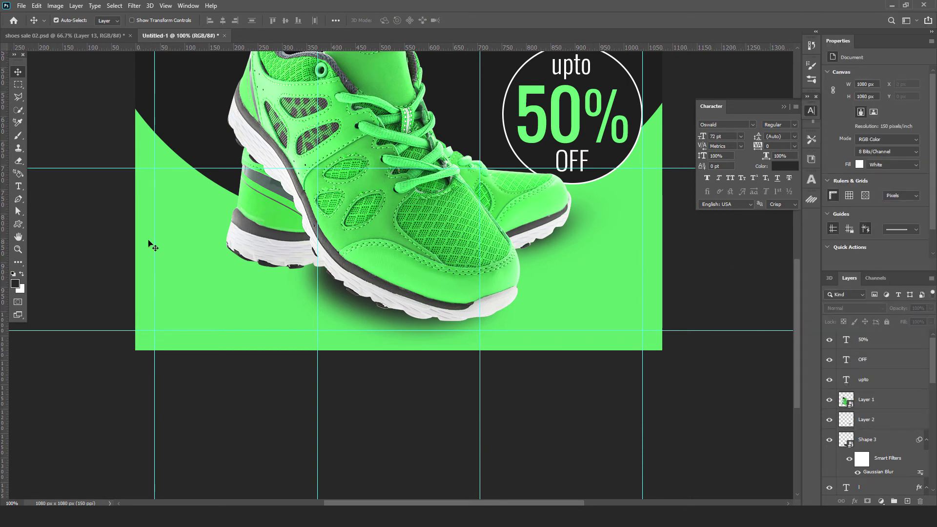
Paint a soft black shadow on a new layer above Shape 3, squashed wide and flat under the heel
left_click(869, 441)
left_click(907, 501)
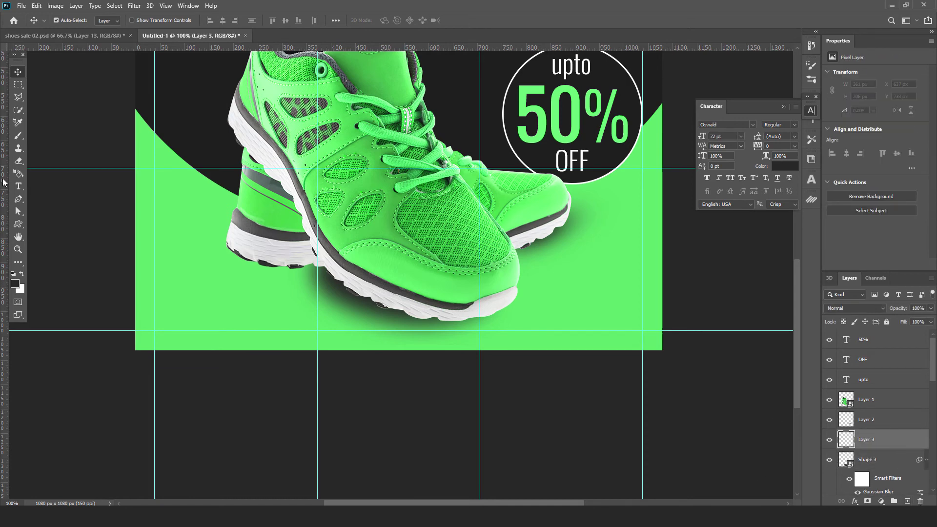
left_click(18, 135)
key("v")
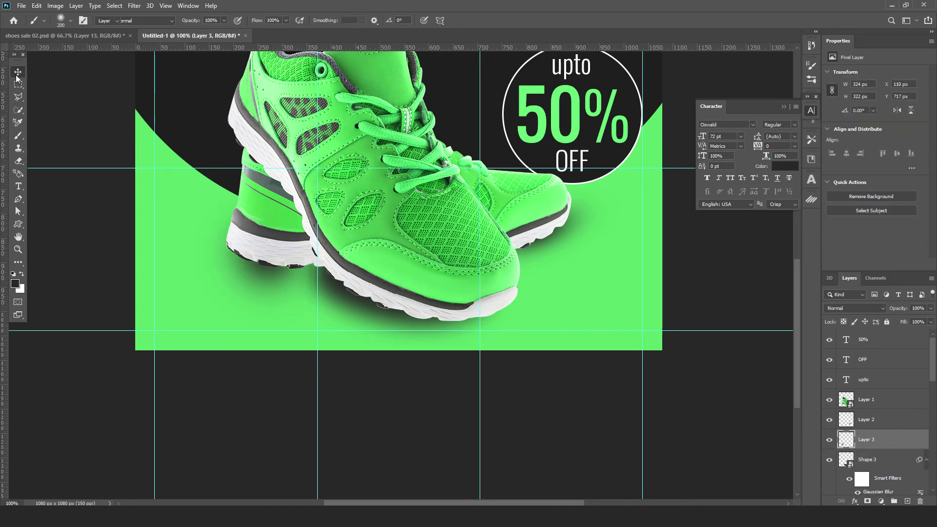
left_click_drag(268, 173, 268, 245)
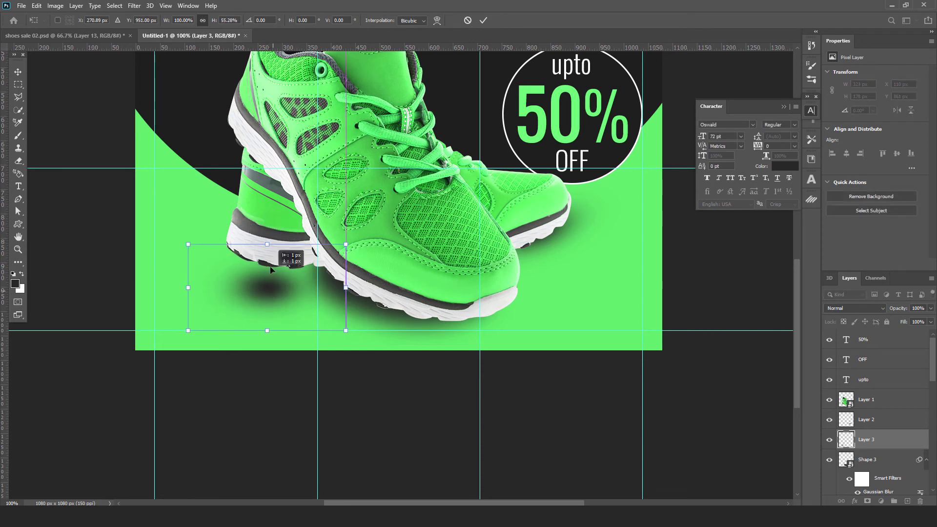
left_click_drag(273, 288, 270, 260)
left_click_drag(344, 259, 386, 259)
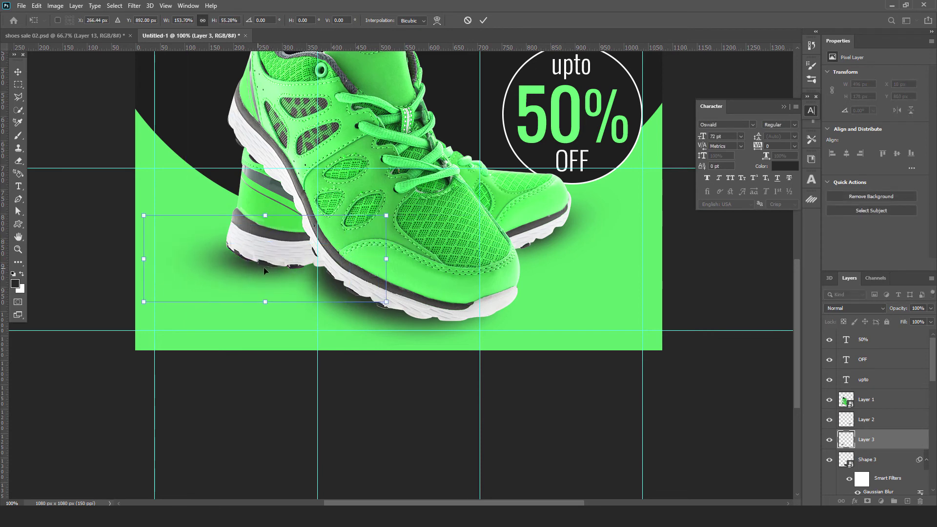
left_click_drag(263, 267, 280, 271)
left_click_drag(410, 260, 452, 299)
left_click(428, 396)
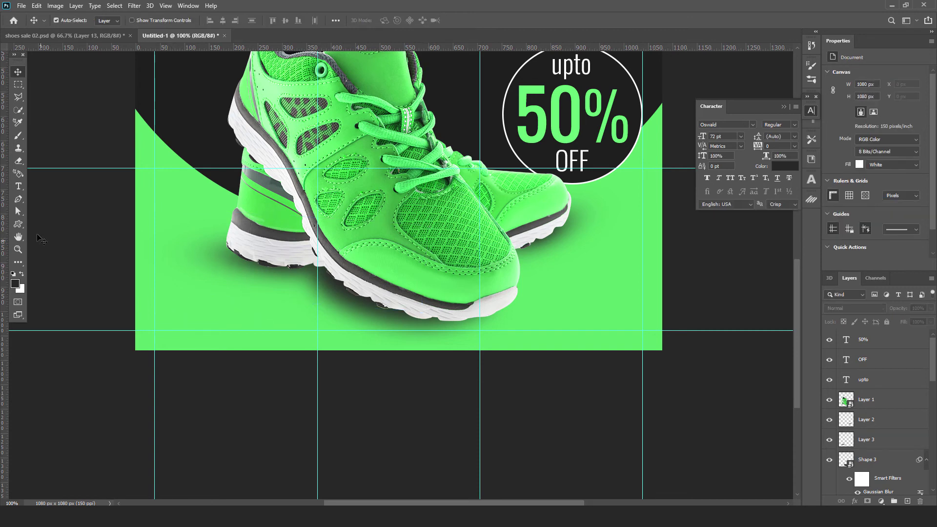
Draw a dark rounded pill rectangle below the shoes at the lower left
left_click(18, 225)
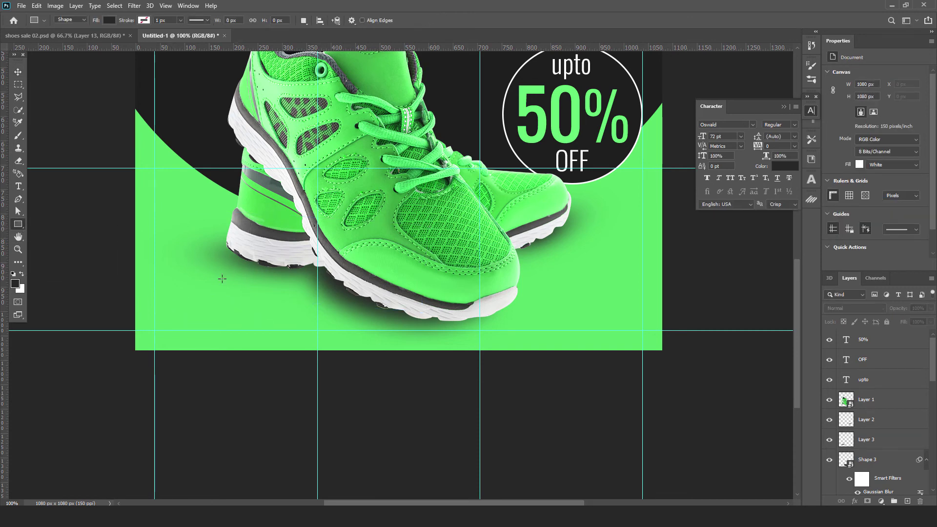
left_click_drag(159, 279, 240, 307)
type("100")
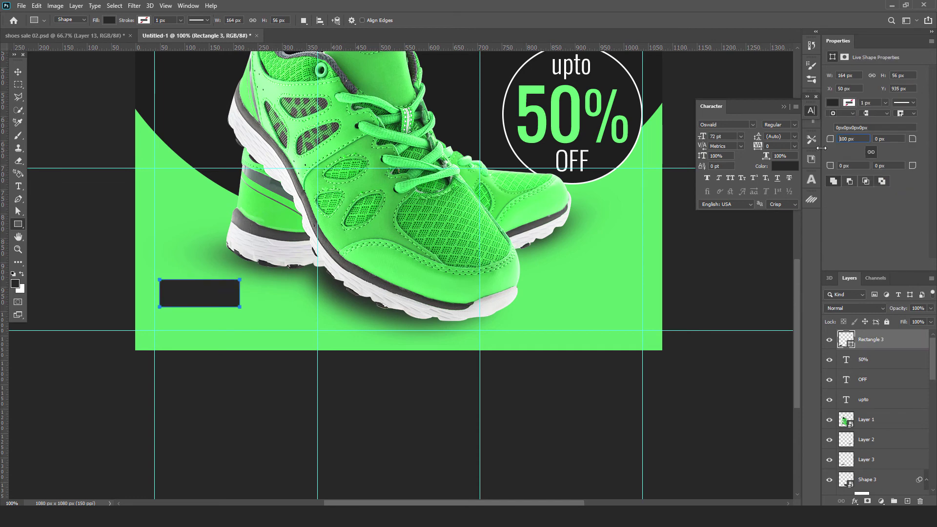
key("Return")
left_click(17, 73)
left_click_drag(197, 295, 192, 295)
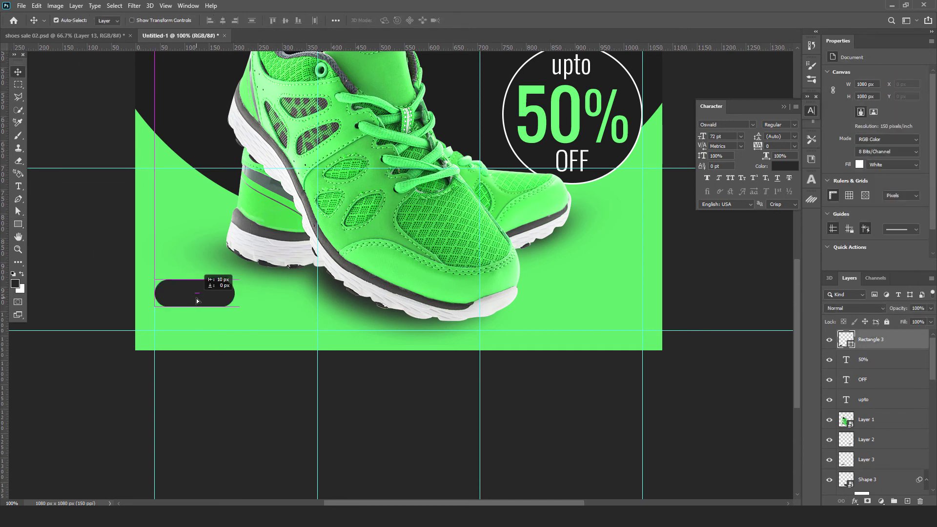
Add 'Order Now' text in Century Gothic and shrink it to button size
left_click(18, 186)
left_click(257, 302)
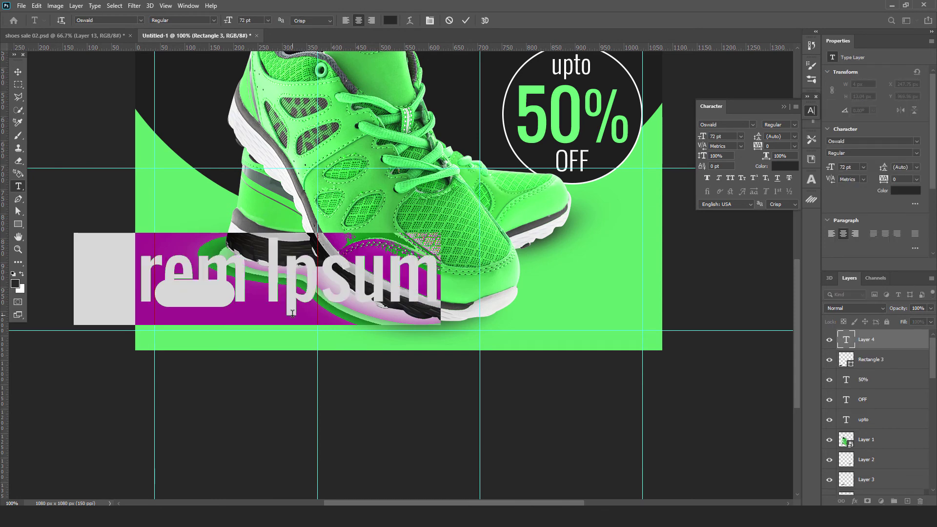
type("Order Now")
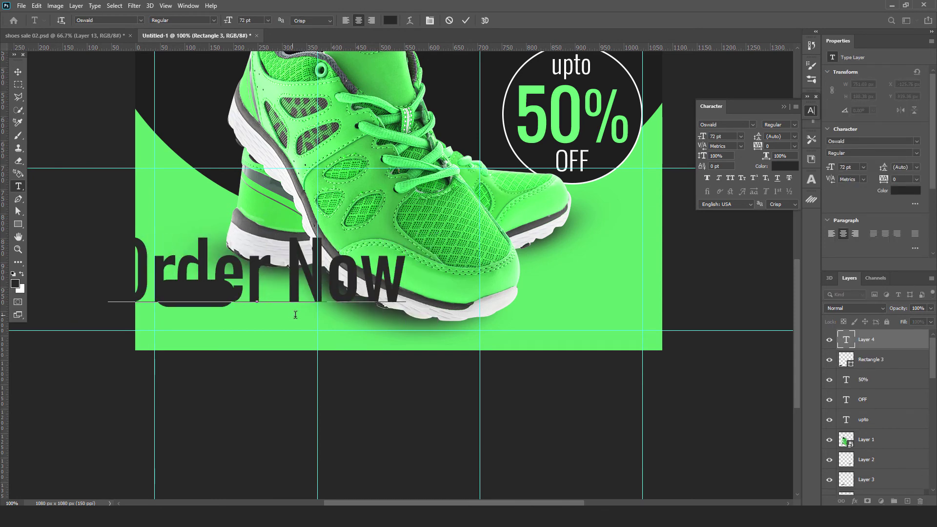
key("ctrl+a")
type("cent")
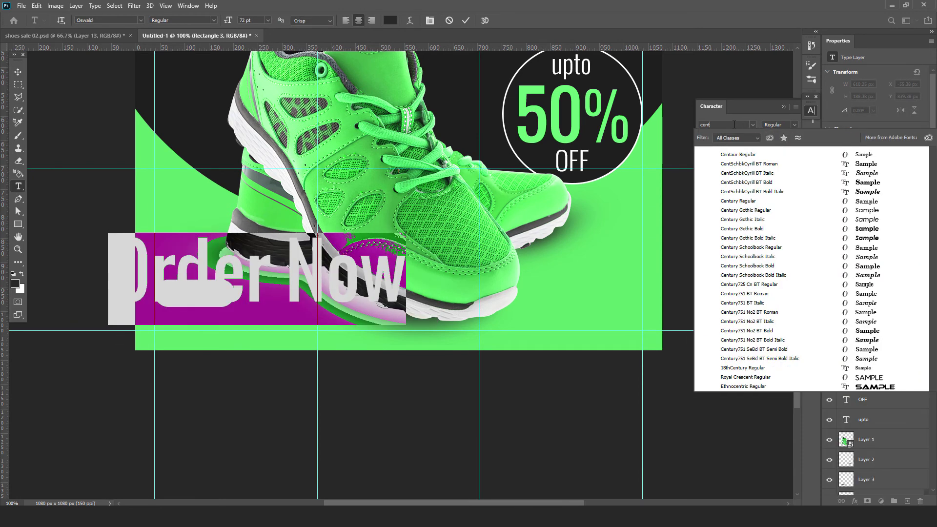
left_click(743, 211)
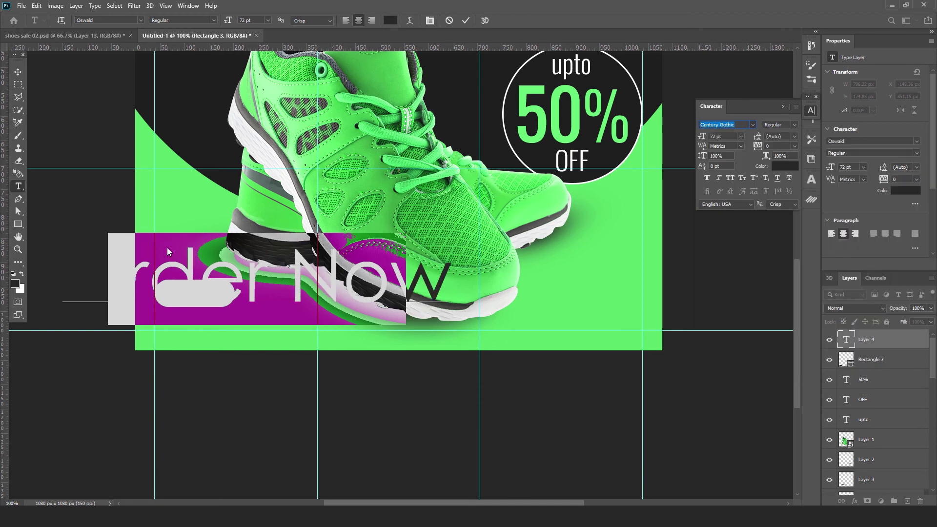
key("ctrl+t")
left_click_drag(451, 239, 296, 272)
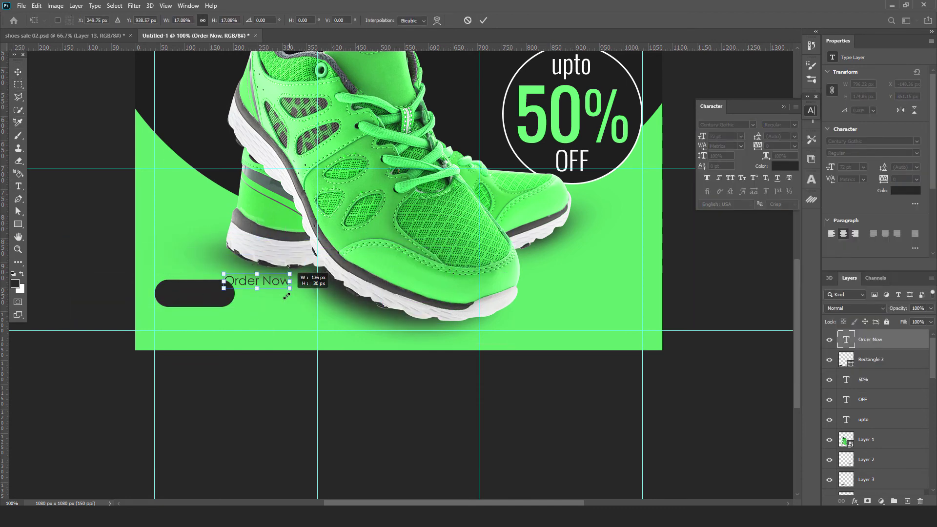
key("Return")
Make the Order Now text bold white (#ffffff), centred and sized to fit the pill
left_click(780, 125)
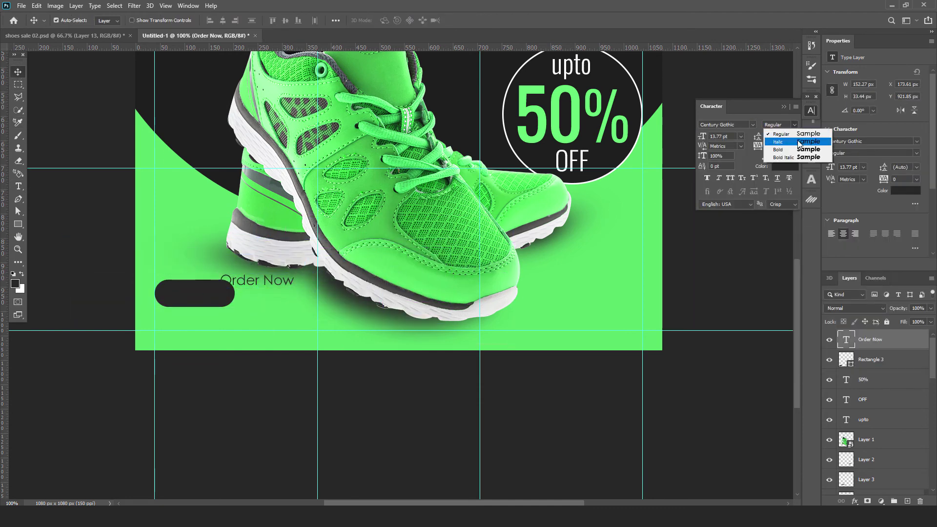
left_click(781, 150)
mouse_move(271, 285)
left_mouse_down()
mouse_move(240, 321)
mouse_move(212, 325)
mouse_move(231, 300)
left_mouse_up()
left_click(785, 166)
type("ffffff")
left_click(843, 175)
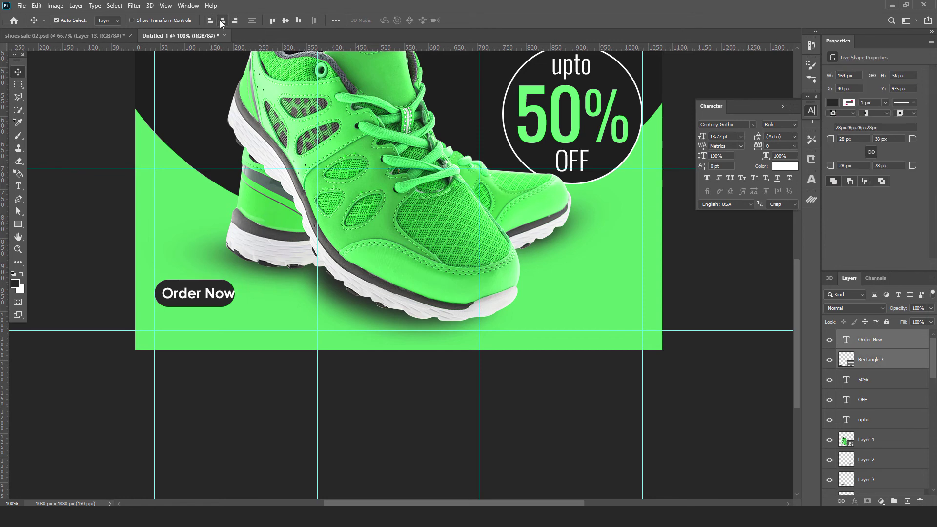
left_click(223, 20)
left_click(215, 294)
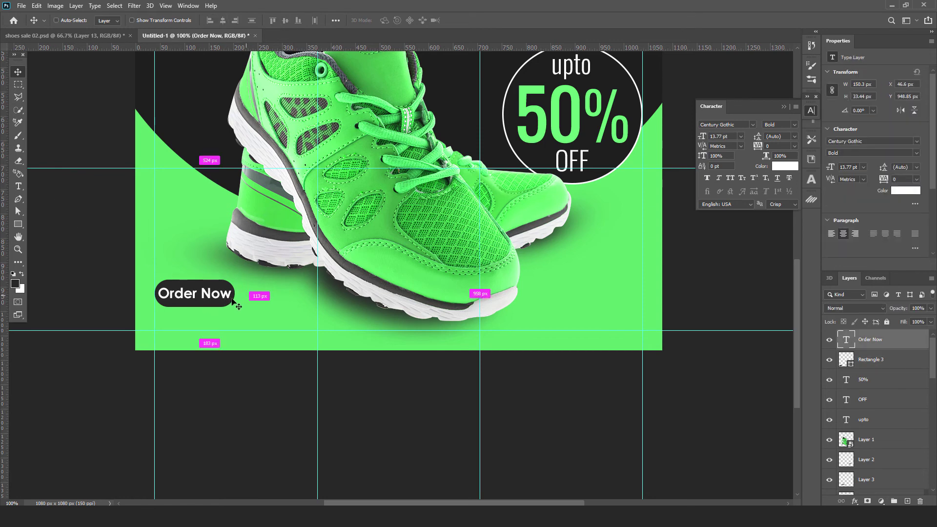
key("ctrl+t")
left_click_drag(233, 294, 229, 294)
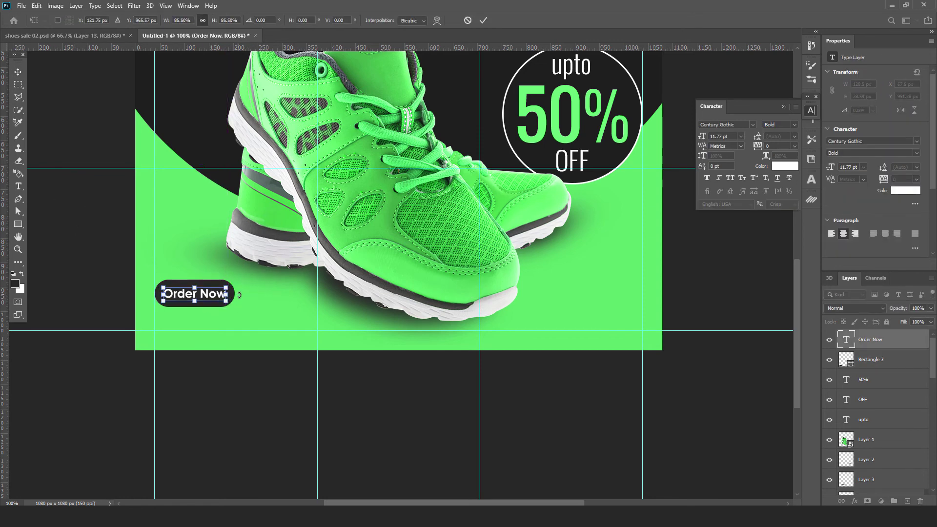
key("Return")
left_click(18, 186)
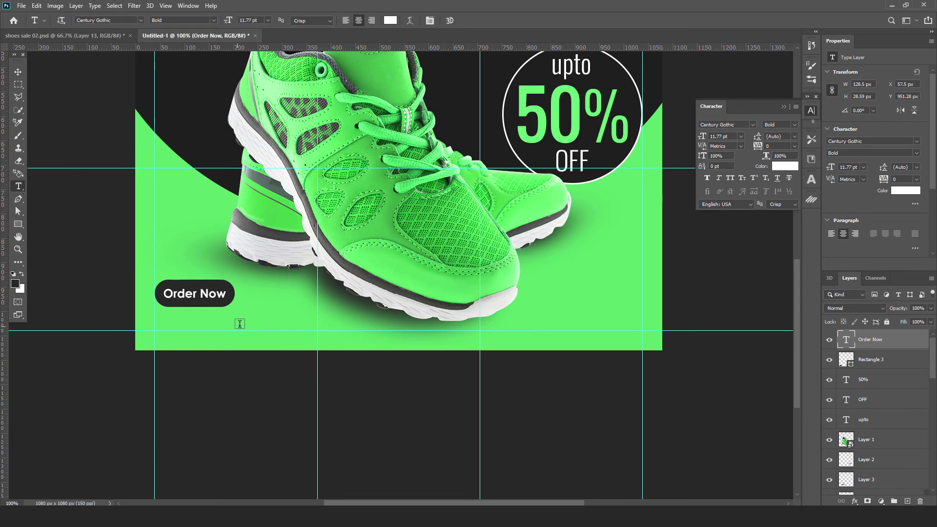
left_click(259, 323)
type("www")
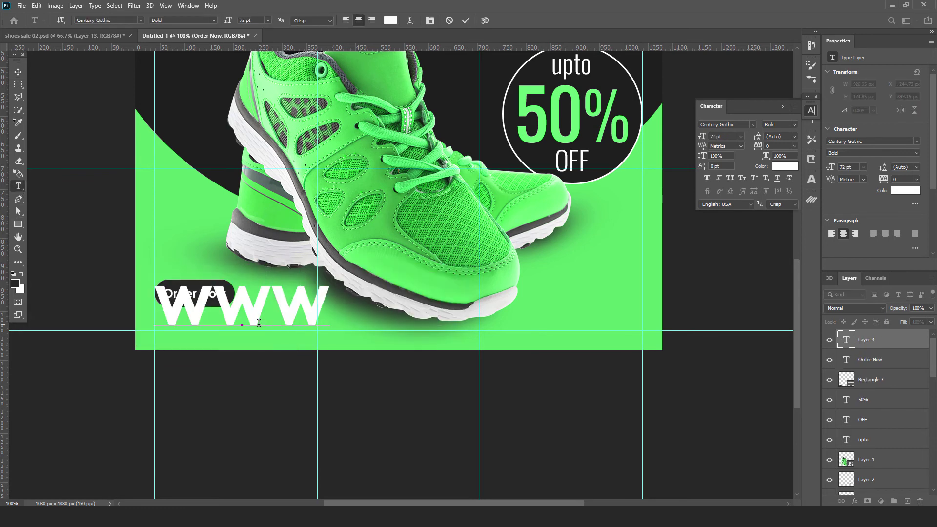
type(".example.com")
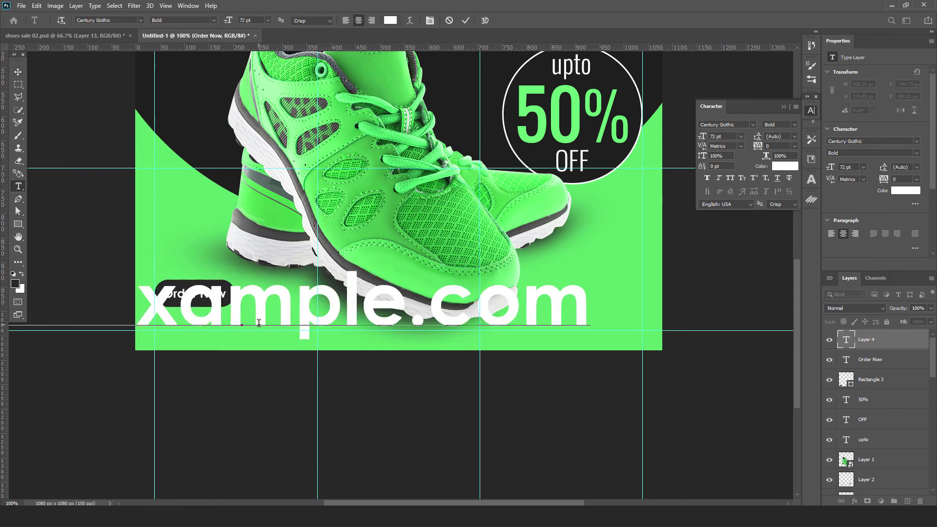
key("ctrl+a")
left_click(741, 125)
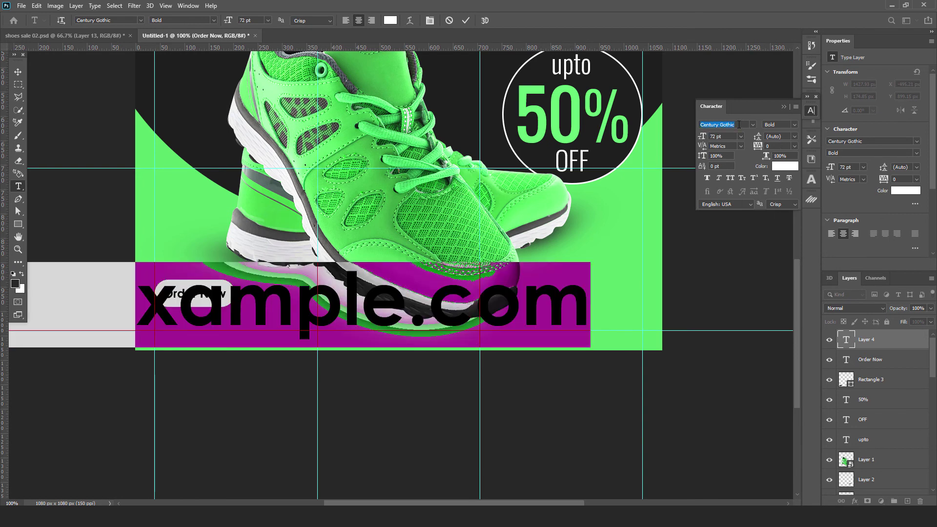
type("Lato")
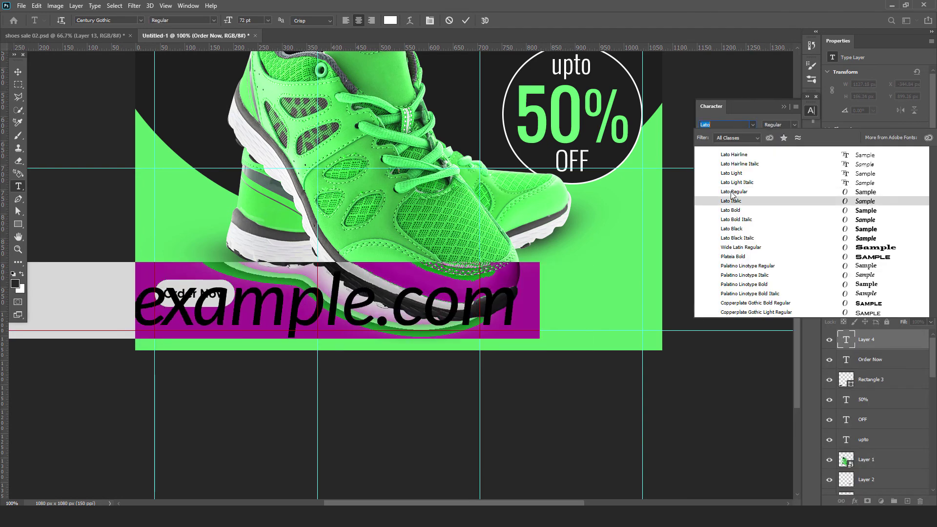
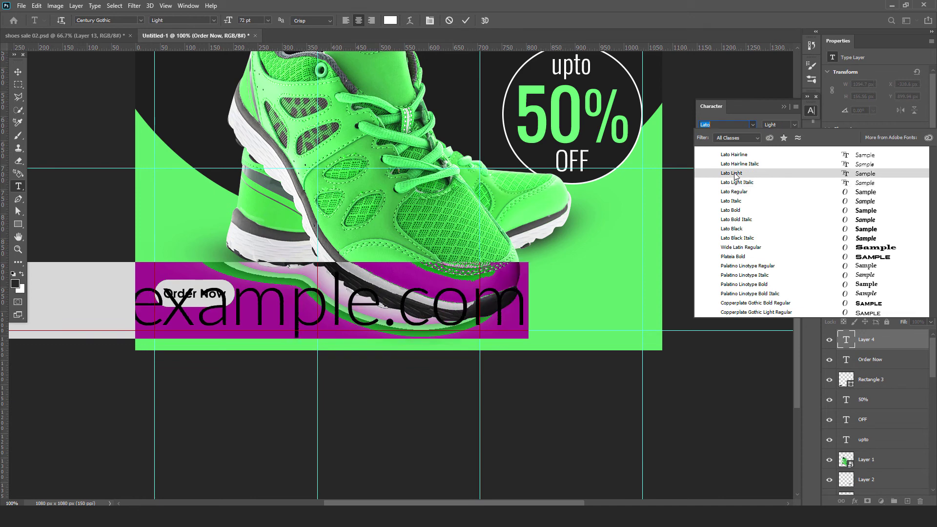
Set the web address in Lato Light 8 pt and scale it beneath Order Now
left_click(734, 173)
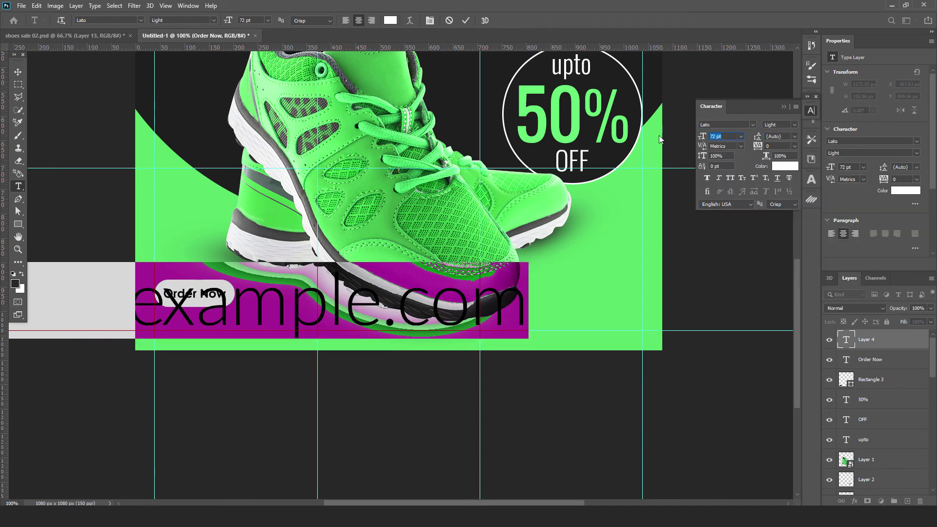
type("8")
key("Return")
left_click(18, 71)
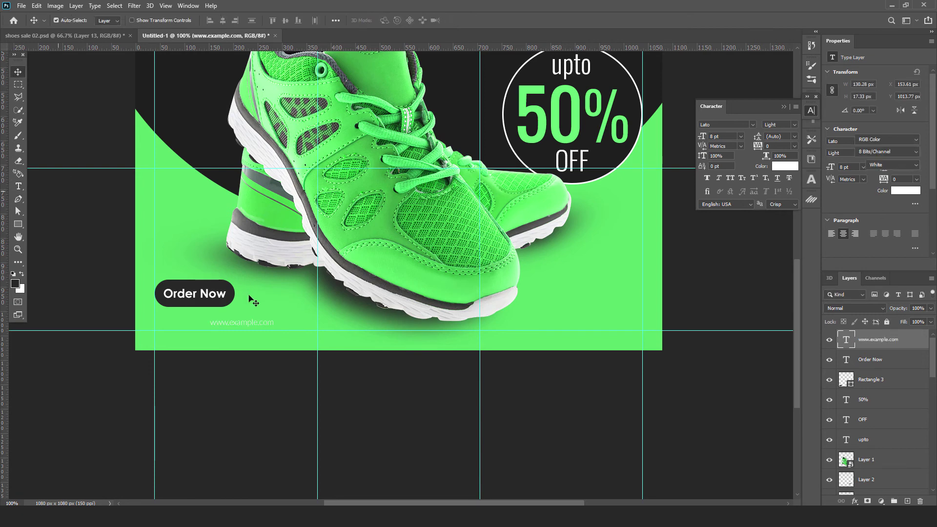
mouse_move(236, 324)
left_mouse_down()
mouse_move(181, 316)
mouse_move(296, 325)
mouse_move(254, 327)
left_mouse_up()
key("ctrl+t")
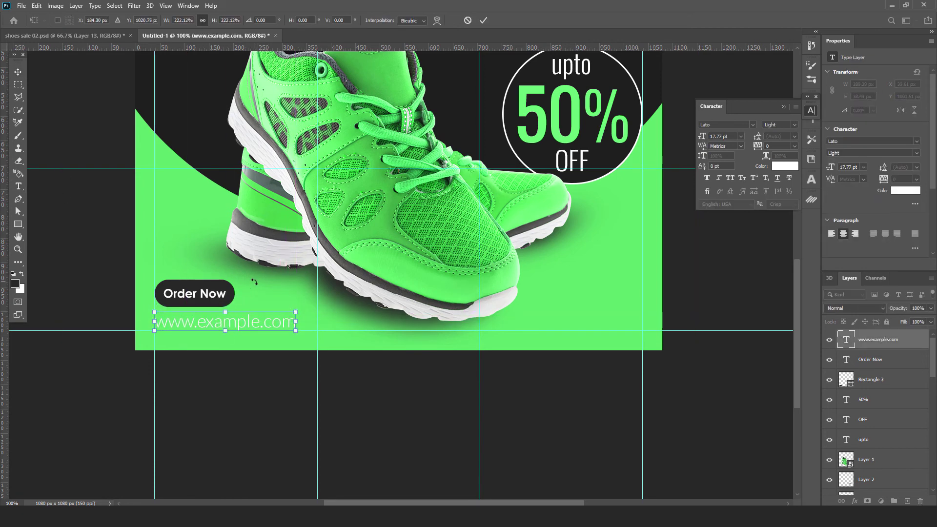
key("Return")
Nudge the Order Now button slightly lower, then bring up the shoes sale 02.psd poster
left_click(226, 298)
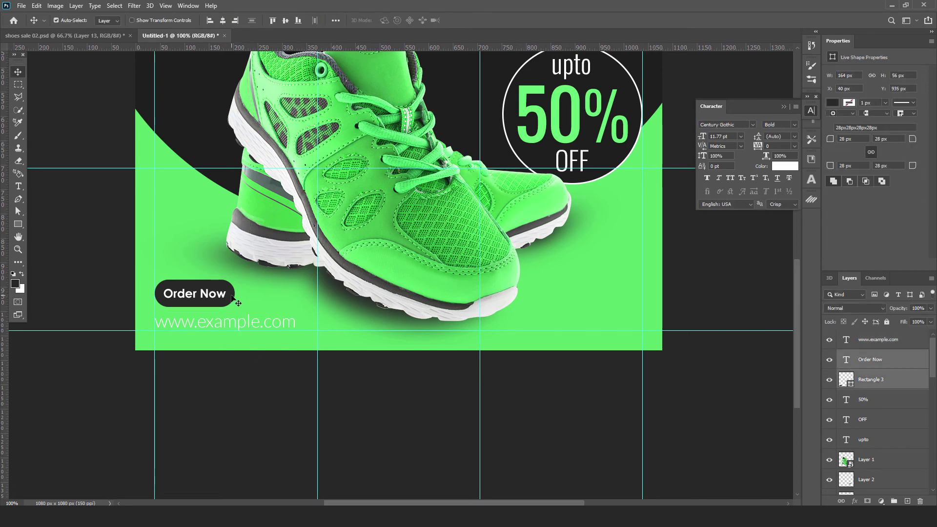
left_click_drag(226, 298, 226, 308)
left_click(561, 297)
left_click(14, 187)
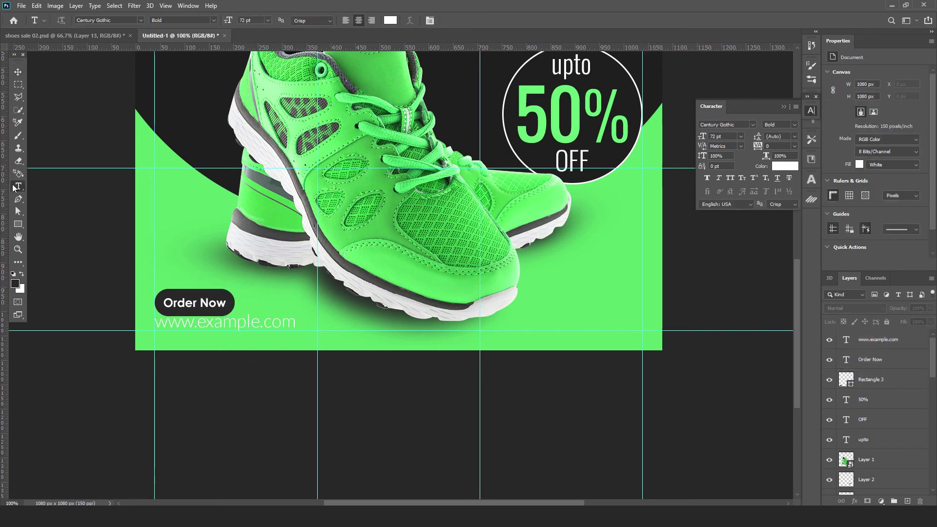
key("v")
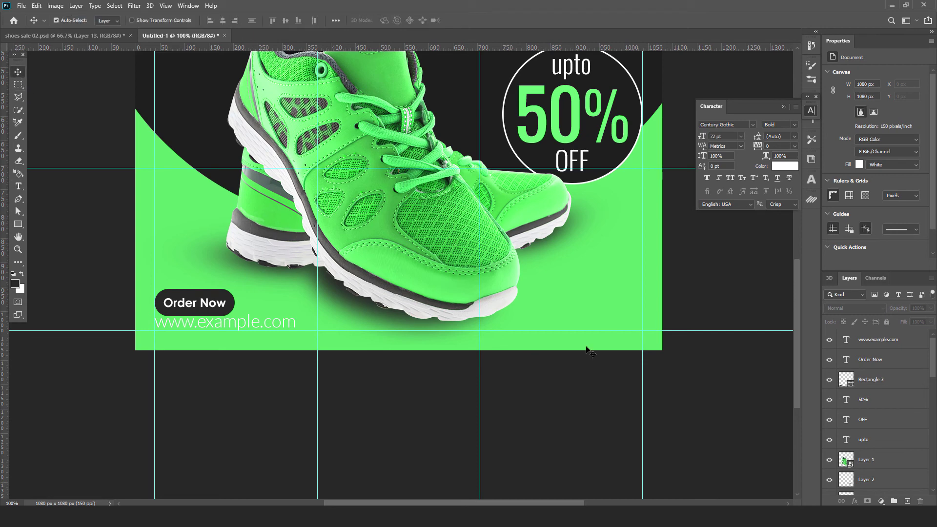
key("ctrl+Tab")
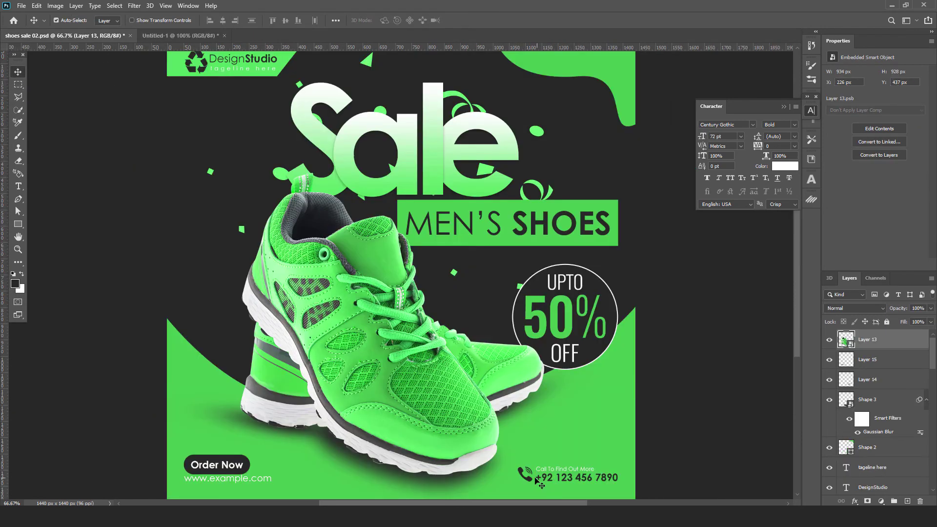
Copy the phone number and Call To Find Out More layers into Untitled-1 using Paste in Place
left_click(542, 482)
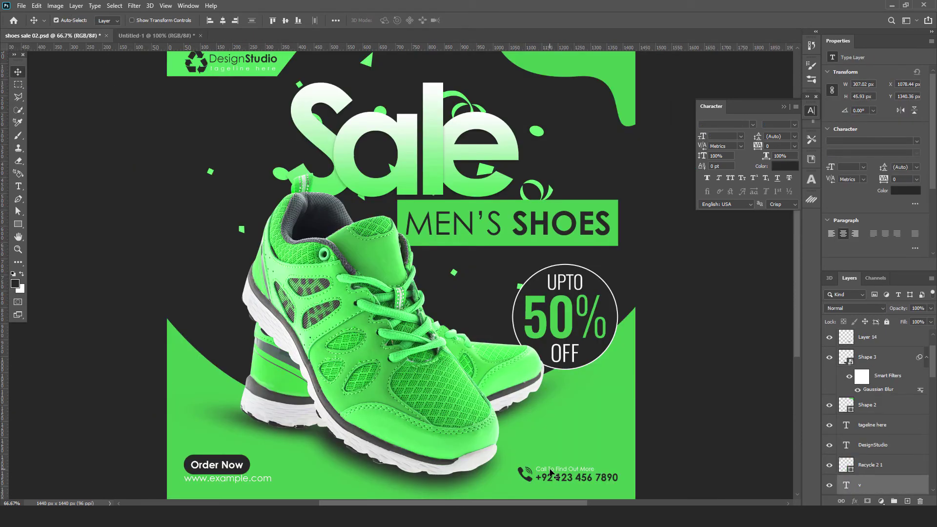
left_click_drag(934, 364, 935, 389)
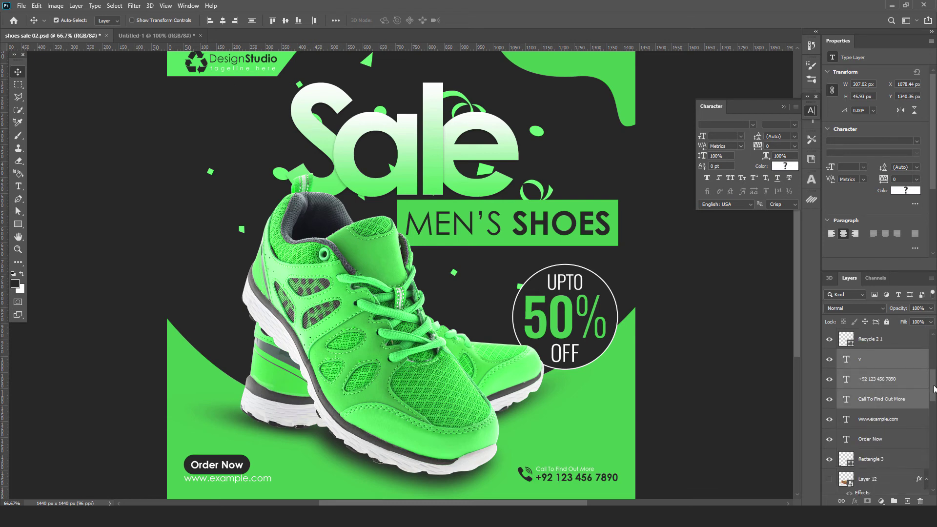
left_click(37, 6)
left_click(46, 73)
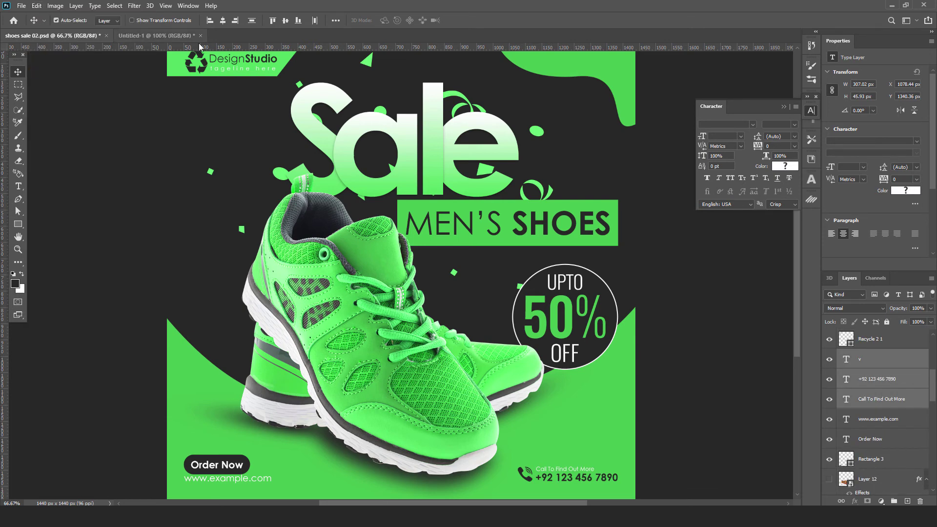
left_click(156, 35)
left_click(37, 6)
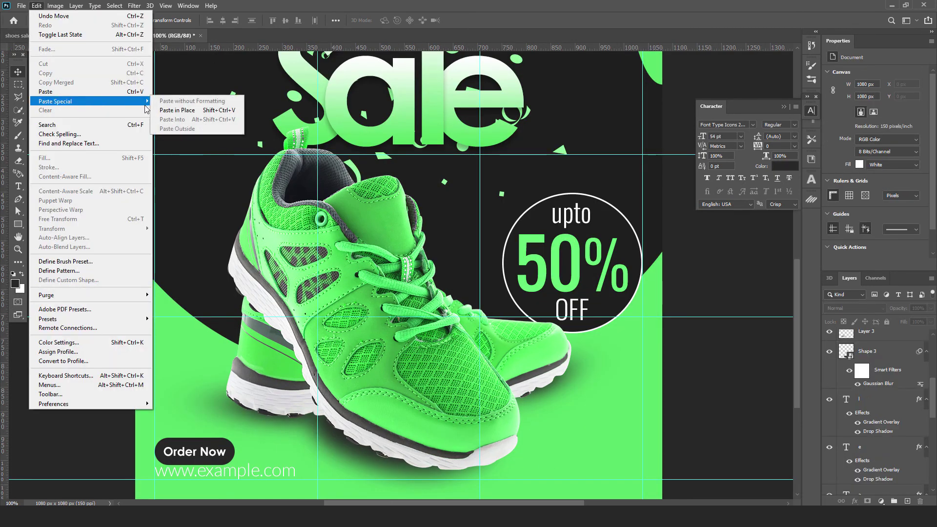
left_click(171, 112)
Shrink the pasted contact block and align it to the right guide
scroll(607, 393, "down", 3)
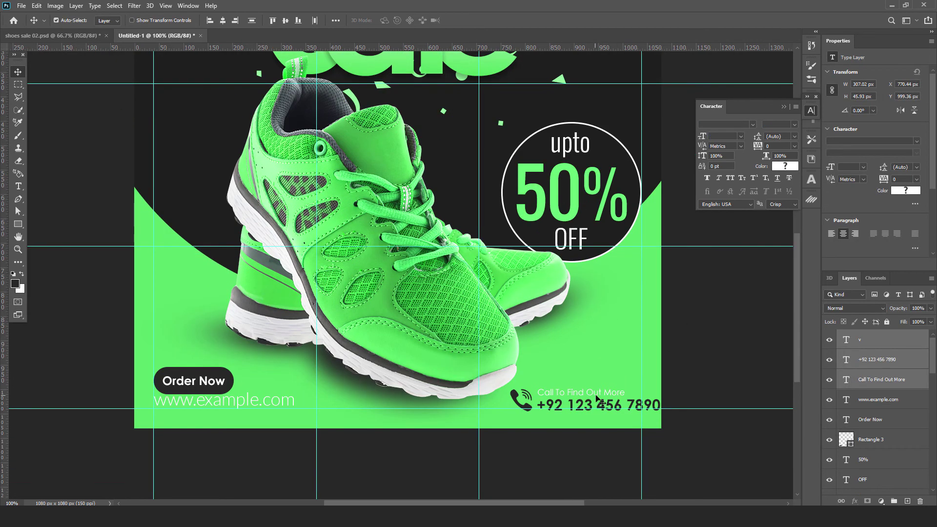
key("ctrl+t")
mouse_move(594, 396)
left_mouse_down()
mouse_move(561, 391)
mouse_move(577, 393)
left_mouse_up()
left_click_drag(491, 396, 518, 396)
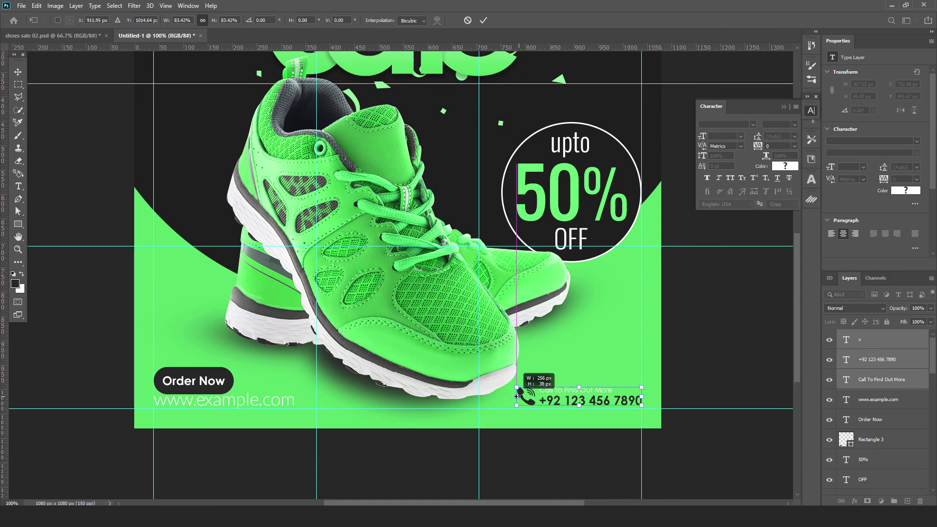
left_click(484, 20)
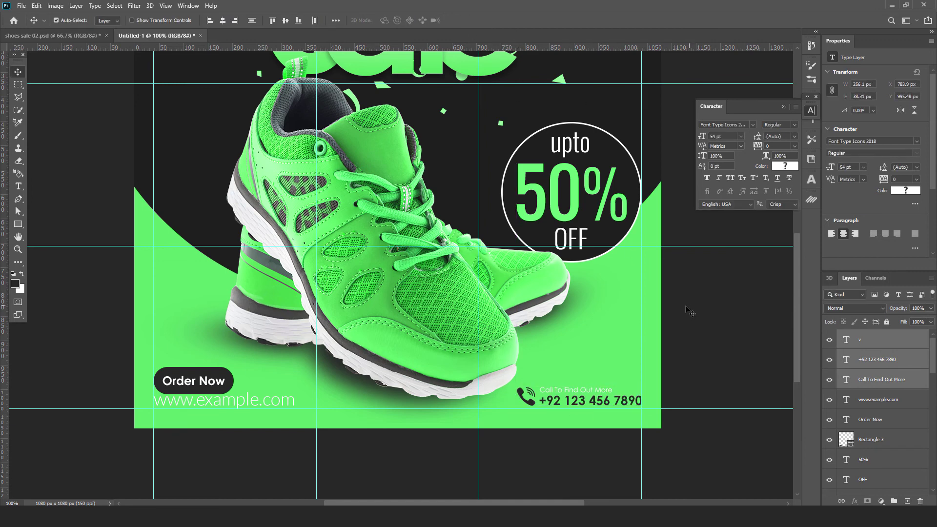
key("ctrl+0")
key("ctrl+1")
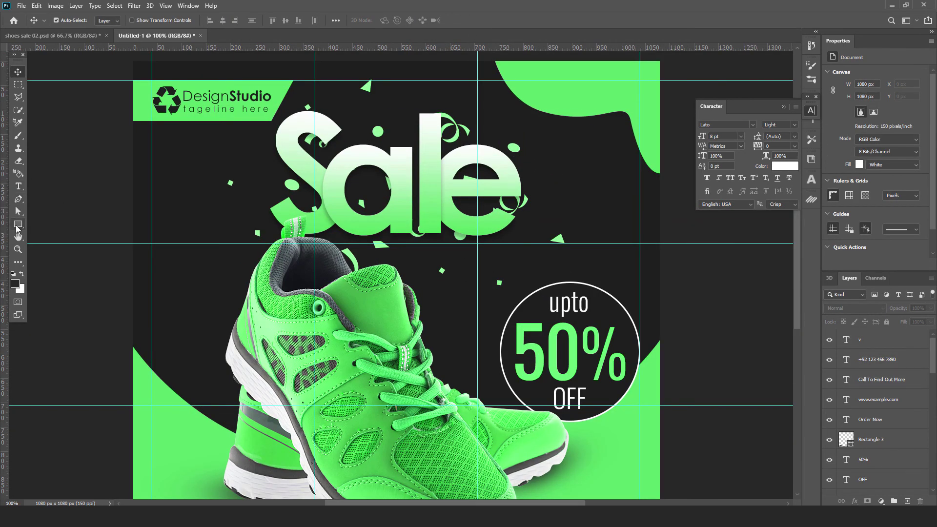
Draw a wide green-filled rectangle bar under the Sale headline
key("u")
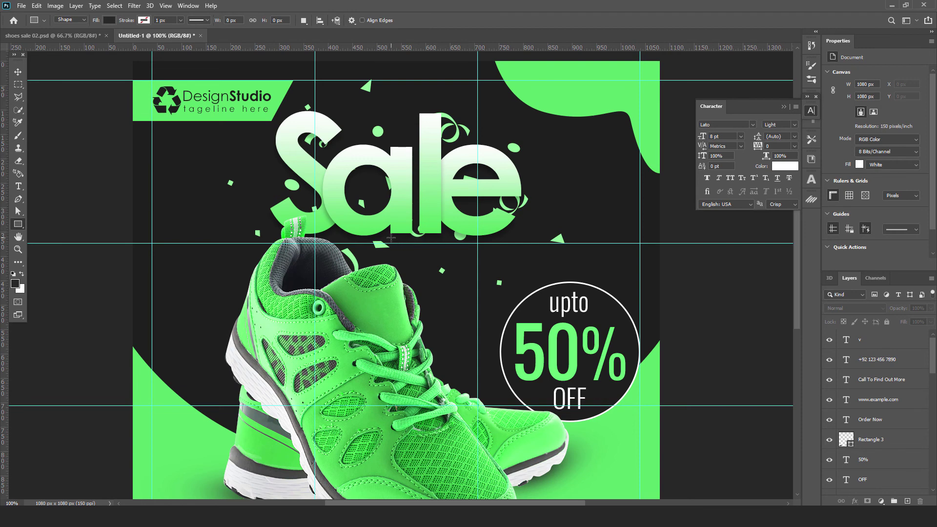
left_click_drag(392, 238, 642, 278)
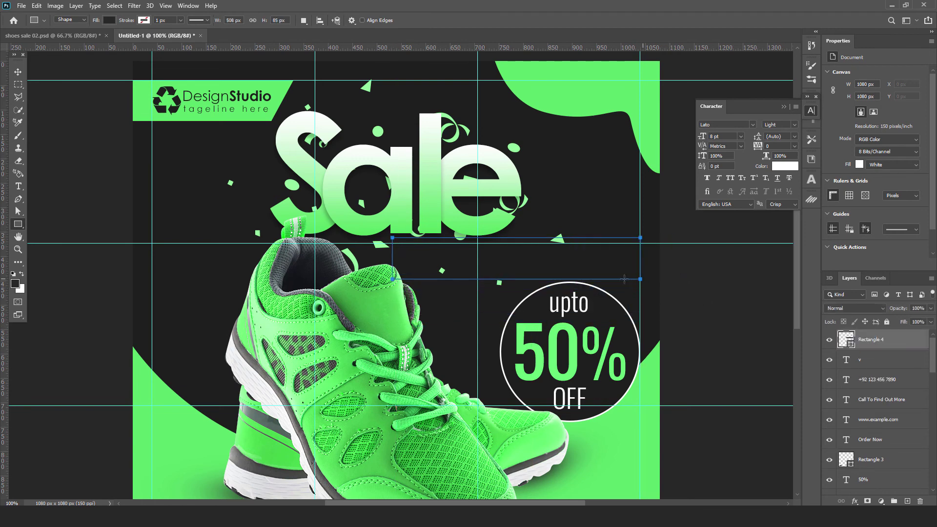
double_click(846, 339)
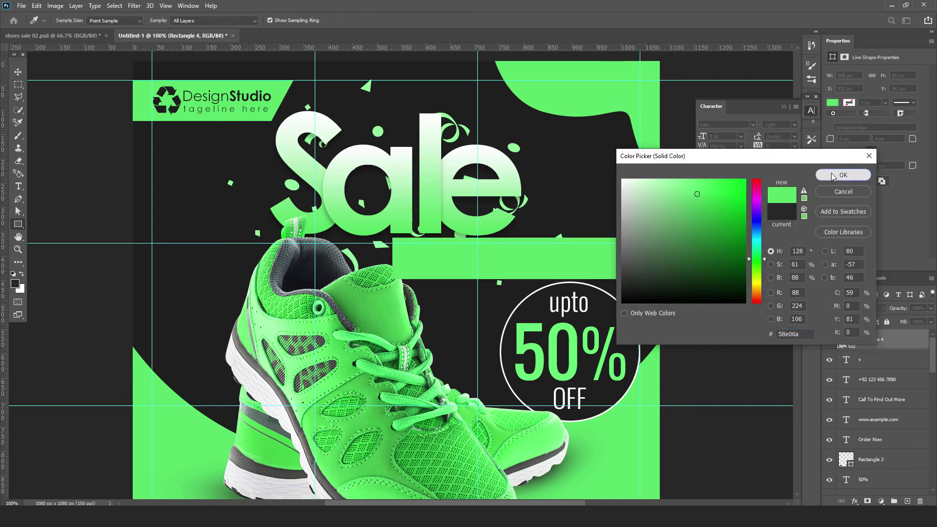
left_click(849, 174)
Resize the green bar, narrowing its left side and lowering its top edge to fit the guides
left_click(18, 72)
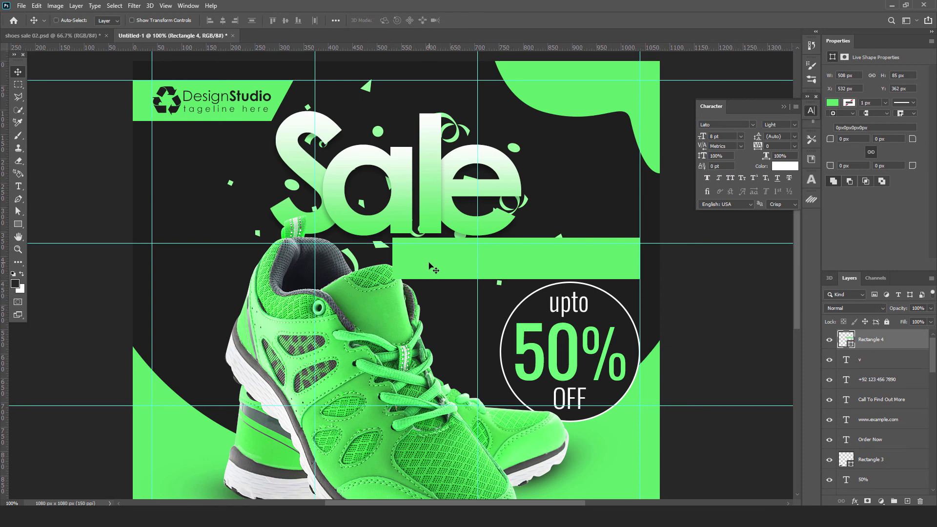
key("ctrl+t")
left_click_drag(392, 259, 406, 259)
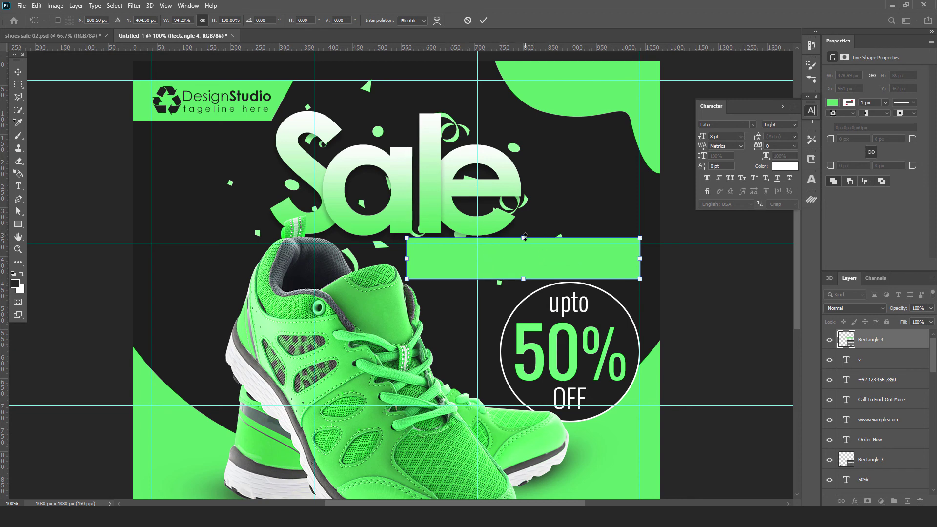
left_click_drag(524, 237, 524, 243)
key("Up")
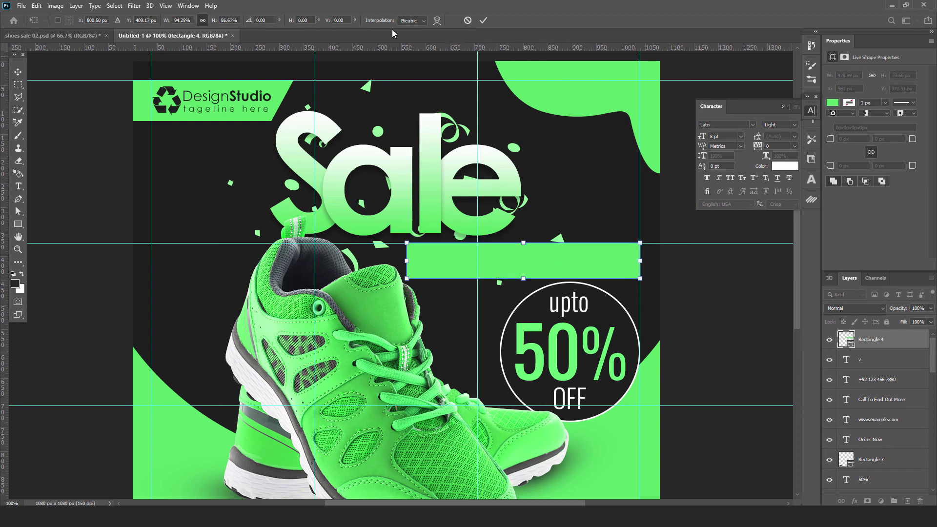
key("Return")
Type a MEN'S SHOES heading left of the shoe and set it to All Caps
key("t")
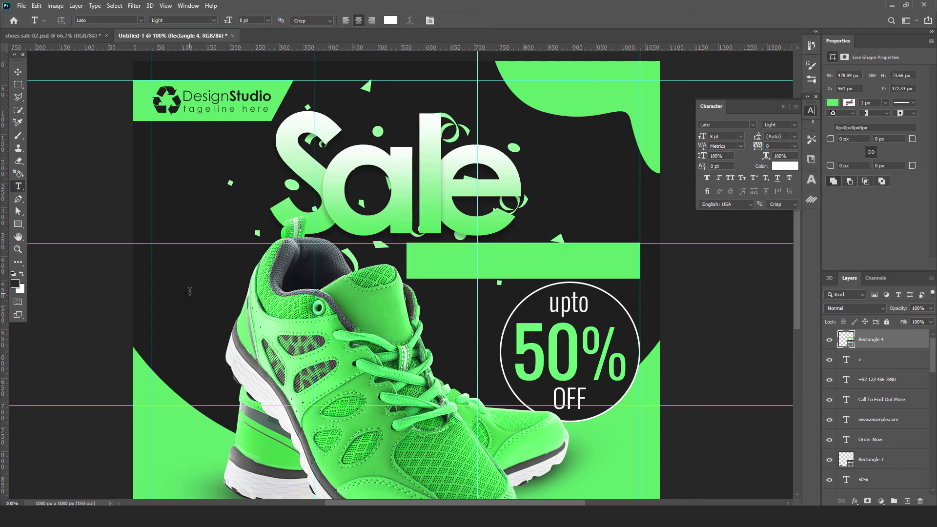
left_click(188, 292)
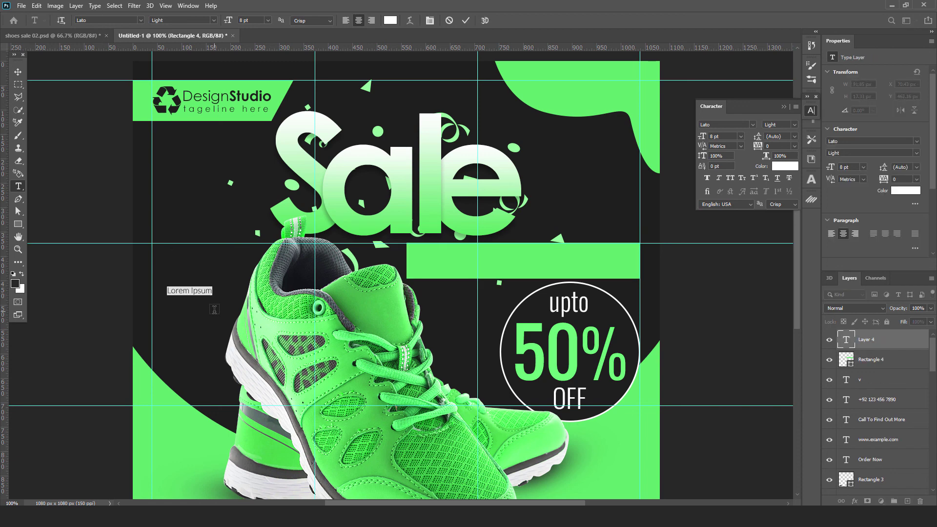
type("MEN's Shoes")
key("ctrl+a")
key("ctrl+shift+k")
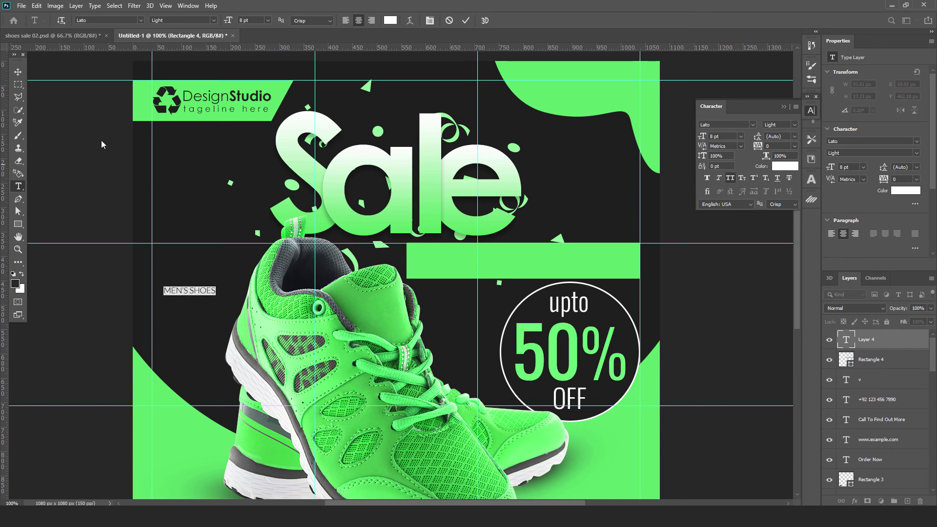
left_click(17, 71)
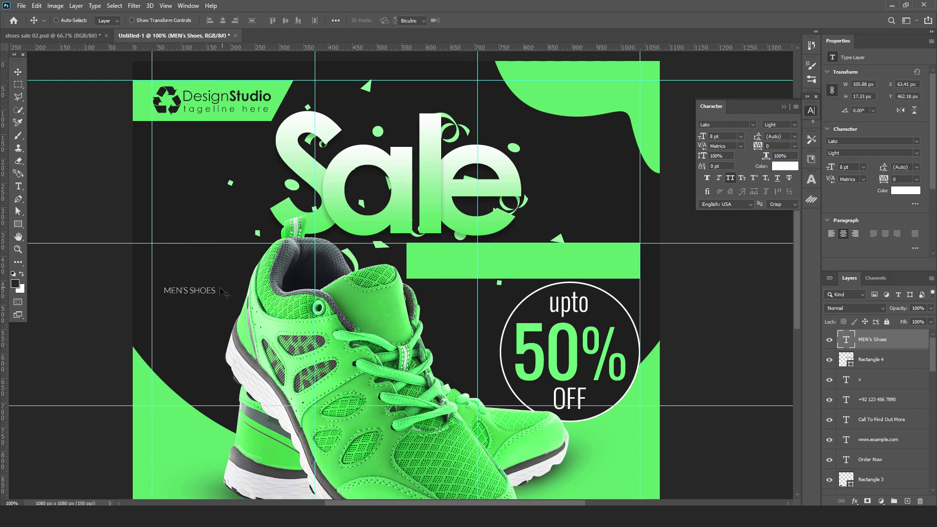
Enlarge the MEN'S SHOES heading and place it on the green bar
key("ctrl+t")
left_click_drag(215, 291, 649, 251)
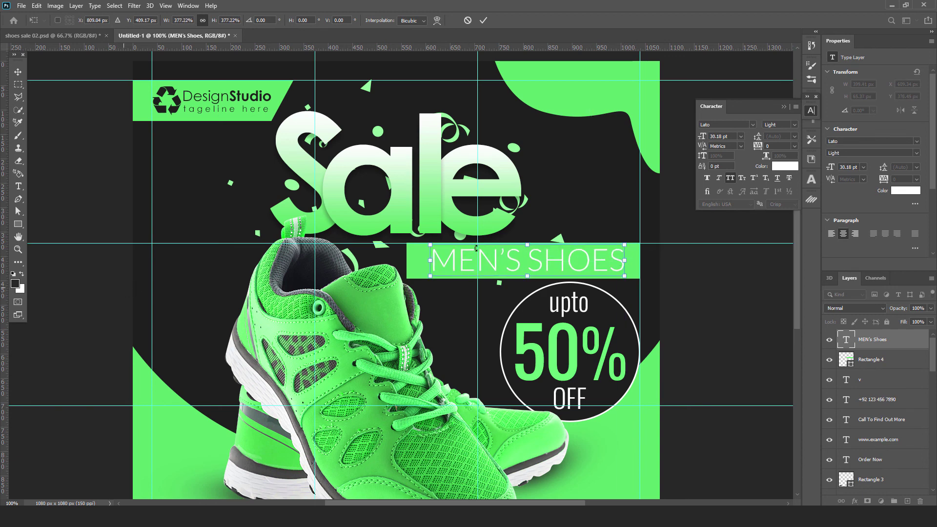
key("Return")
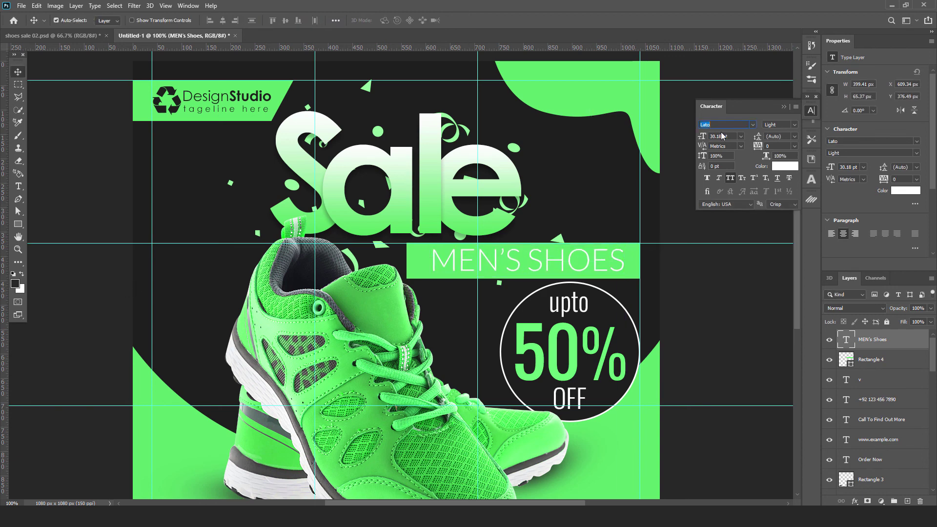
type("cen")
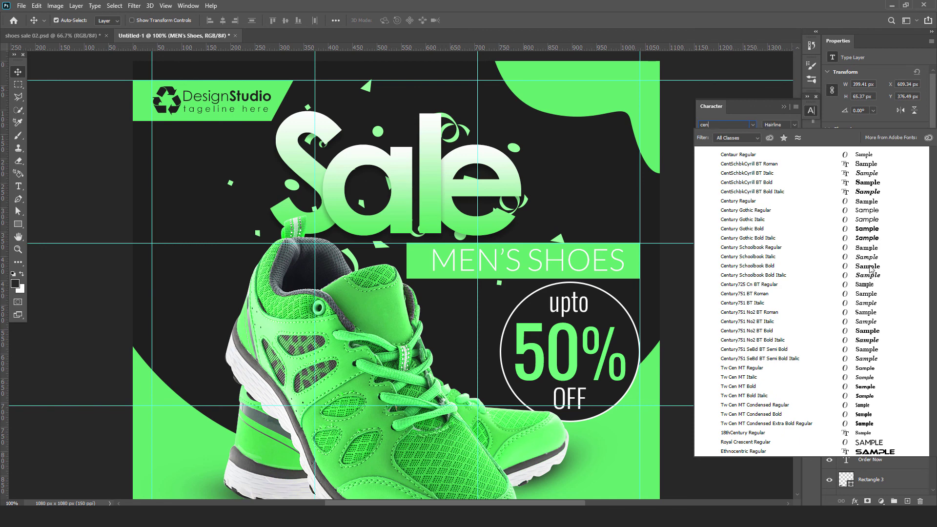
Set MEN'S SHOES to Century Gothic Bold and stretch it across the green bar
left_click(746, 210)
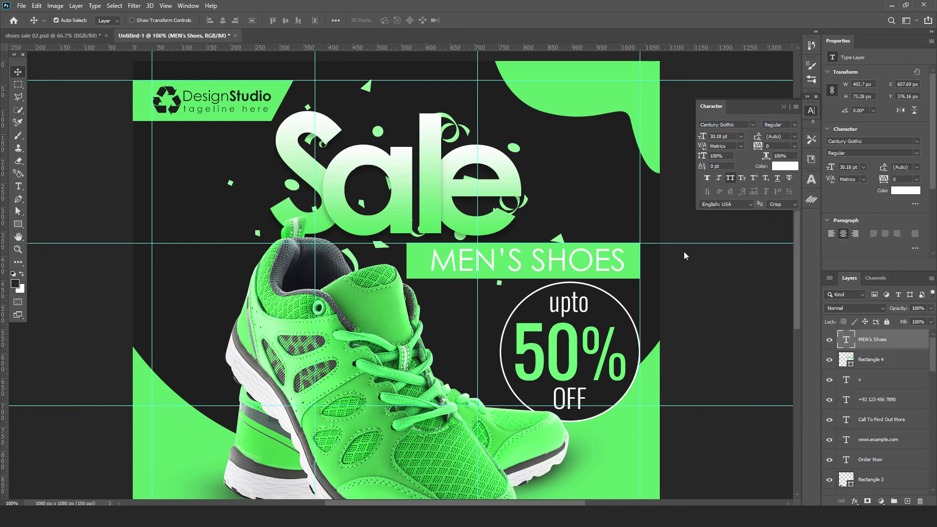
left_click(798, 124)
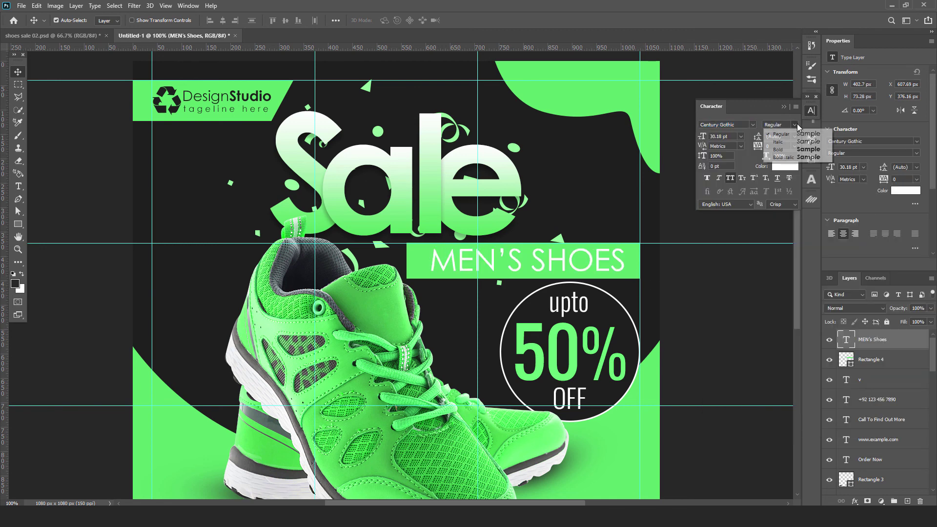
left_click(797, 150)
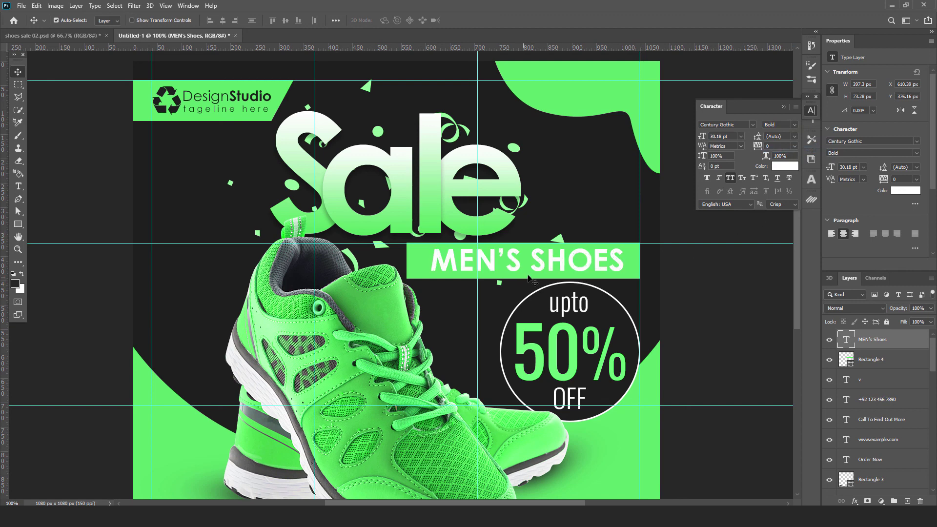
key("ctrl+t")
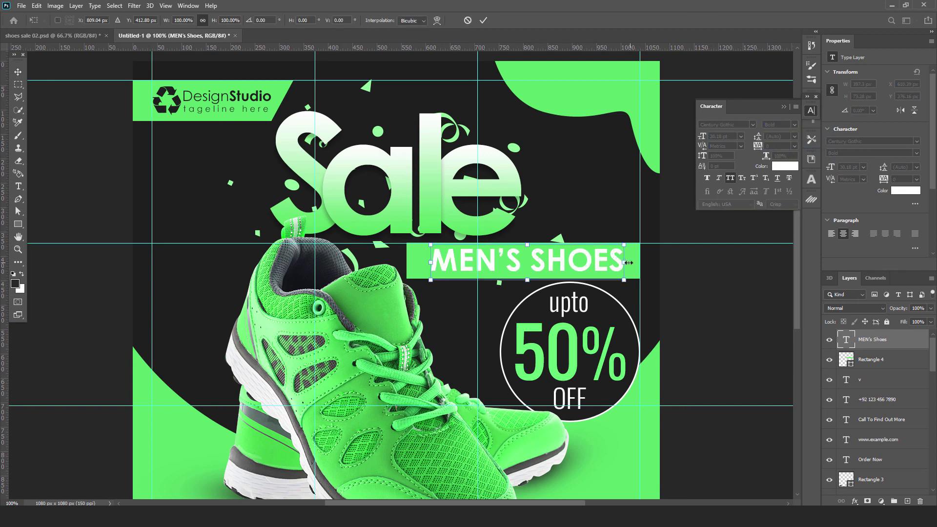
left_click_drag(628, 262, 635, 263)
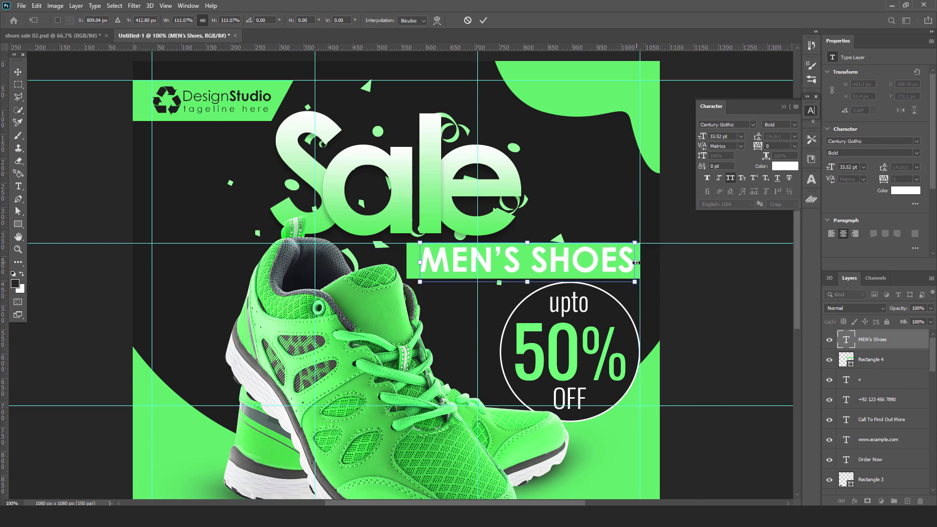
key("Return")
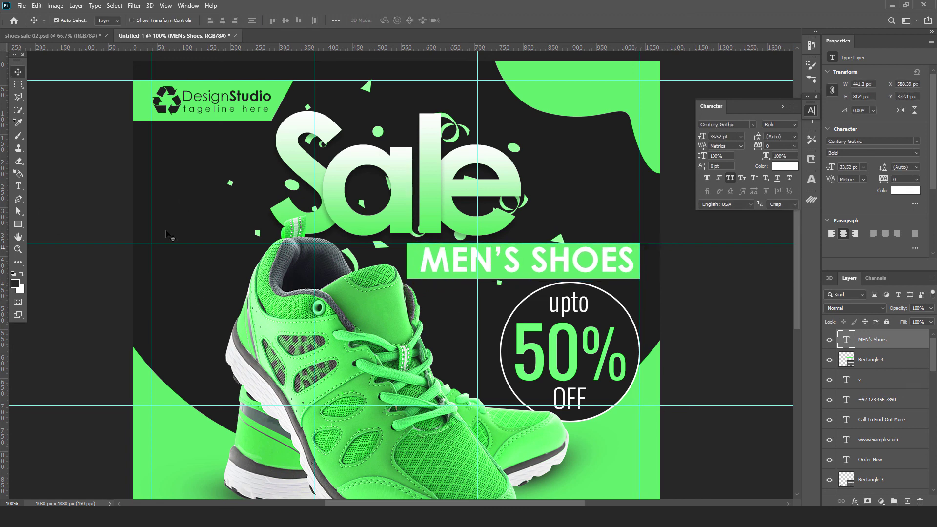
Switch the word MEN'S to Regular weight, keeping SHOES bold
left_click(18, 186)
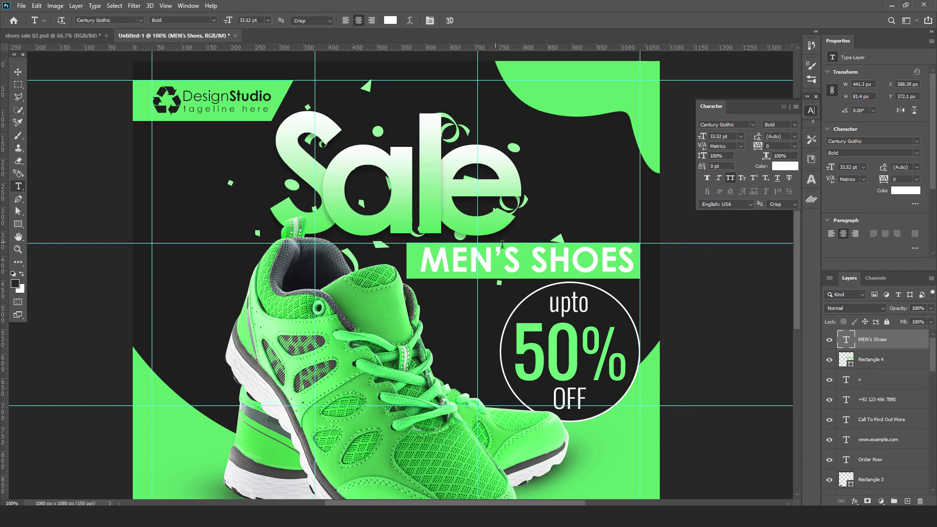
double_click(514, 254)
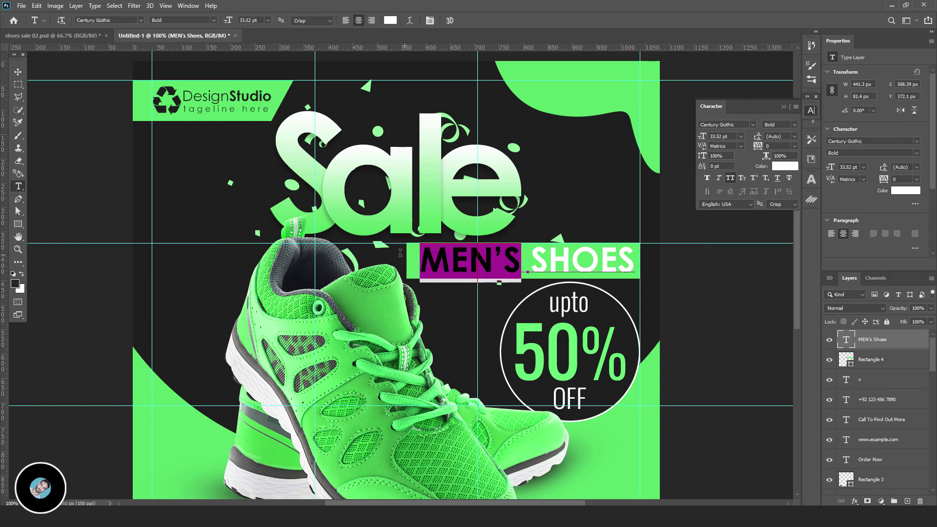
left_click(794, 125)
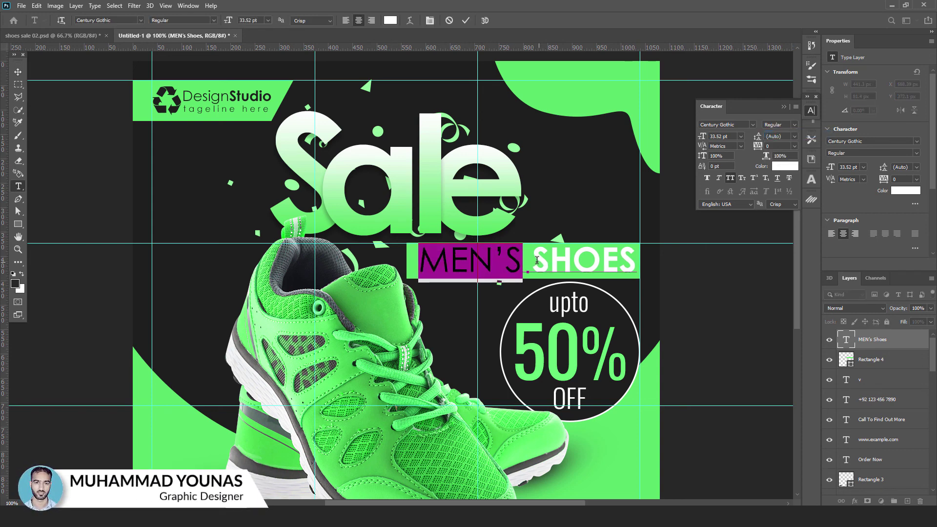
left_click_drag(536, 260, 673, 258)
left_click(533, 266)
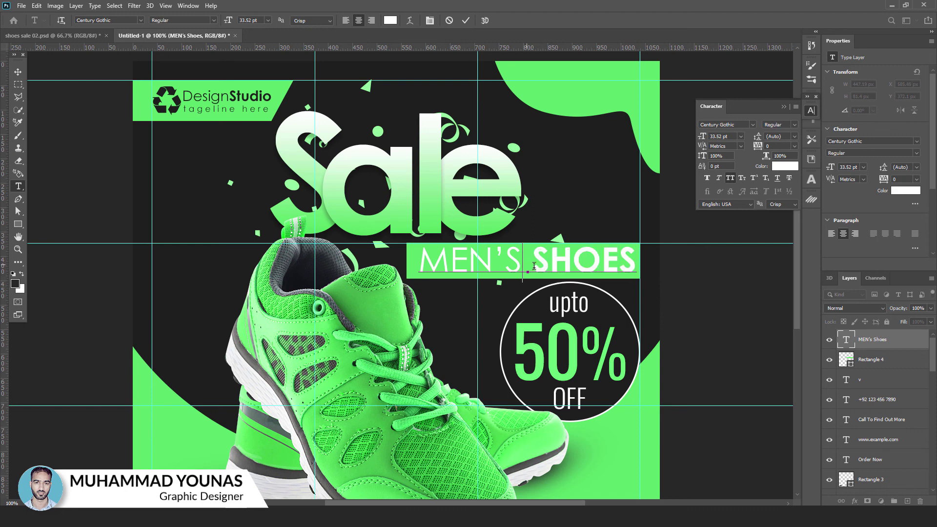
left_click(18, 73)
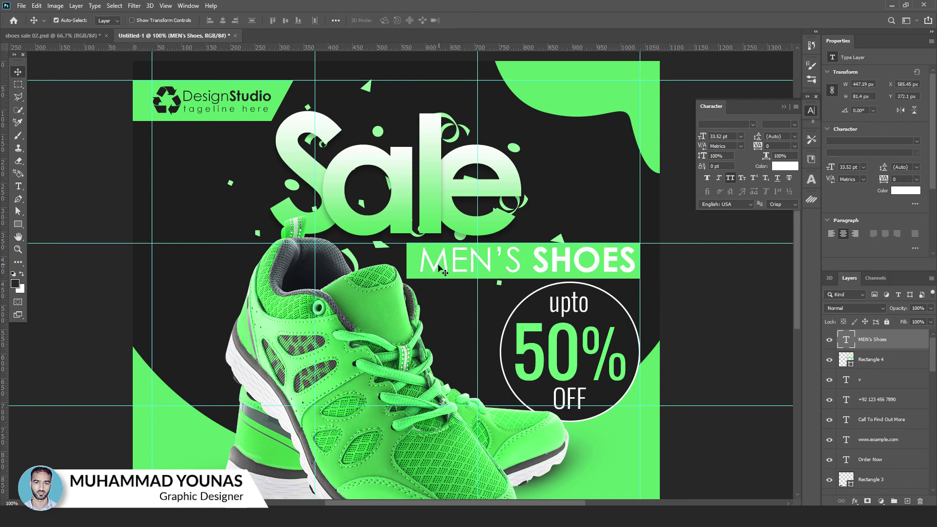
Colour the MEN'S SHOES text dark grey #1e1e1e
left_click(413, 263, "shift")
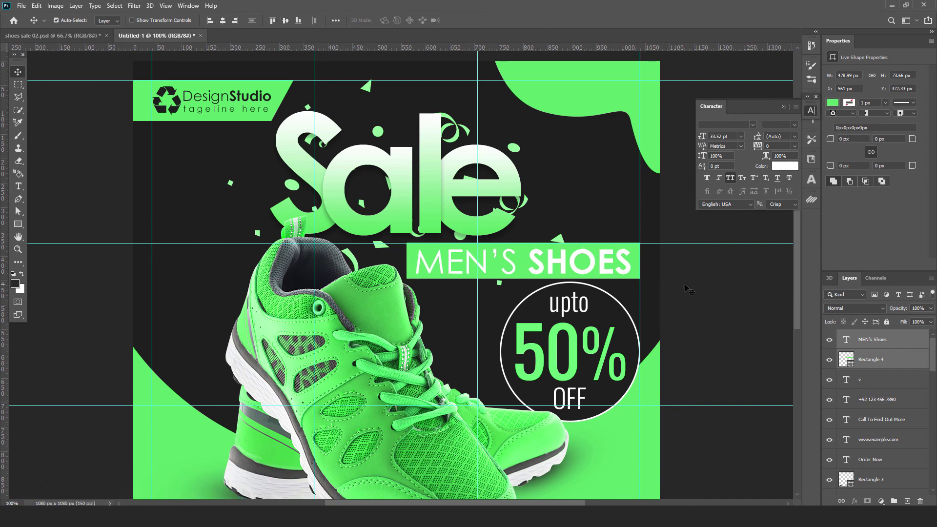
left_click(873, 339)
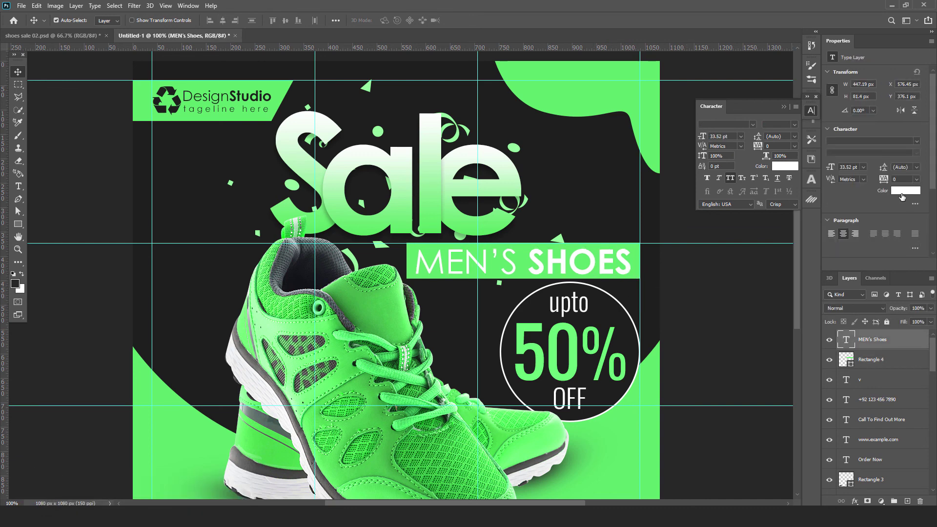
left_click(905, 190)
left_click(576, 205)
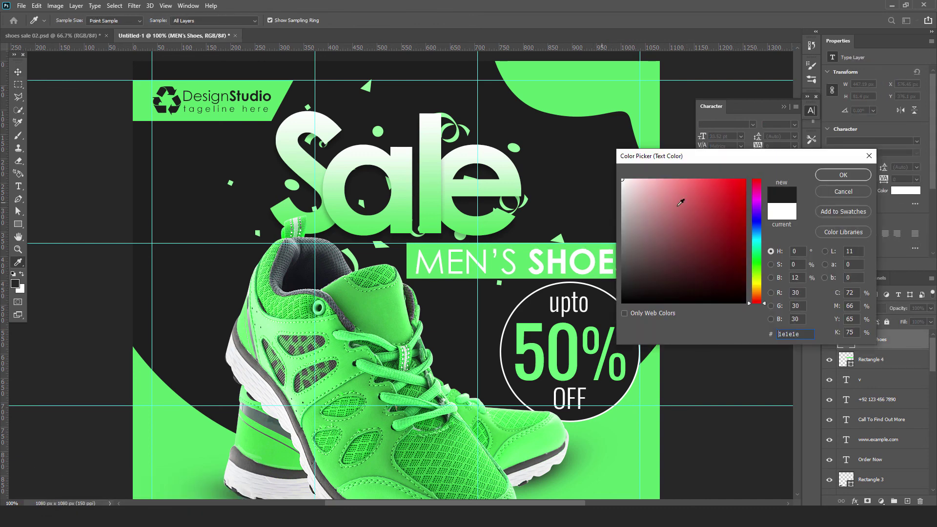
left_click(835, 175)
left_click(701, 320)
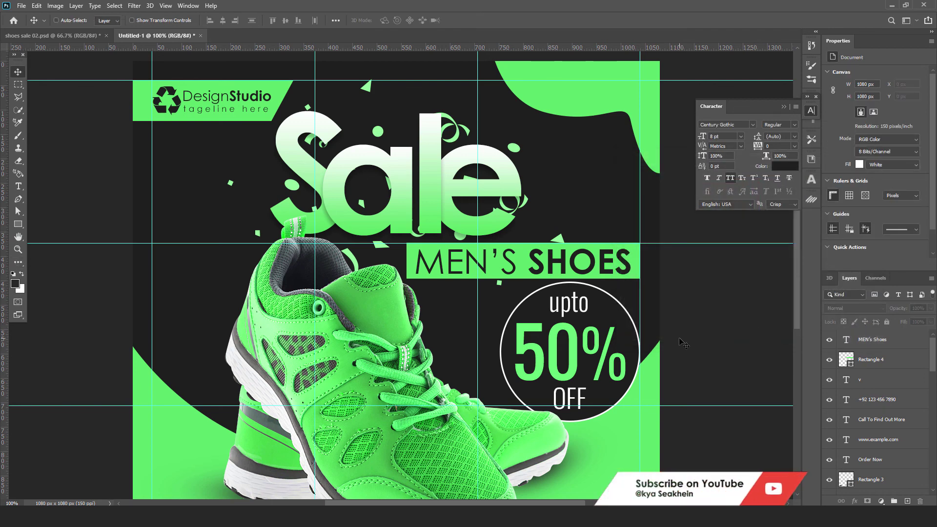
Remove every guide from the post with View > Clear Canvas Guides
key("ctrl+minus")
key("ctrl+plus")
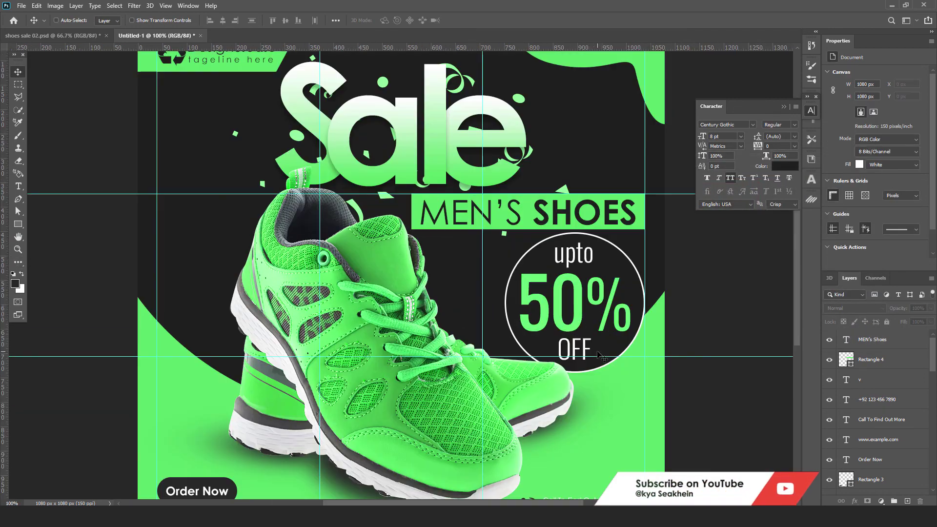
left_click(804, 110)
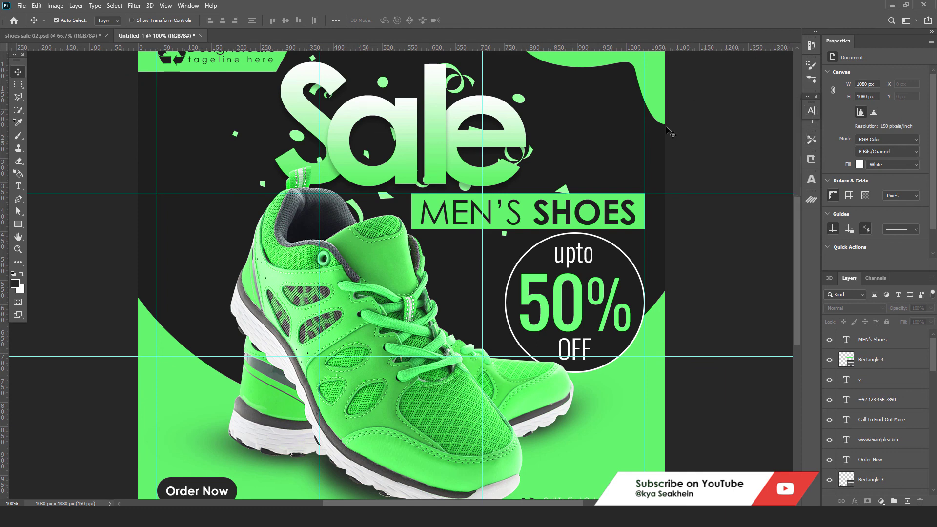
left_click_drag(577, 141, 580, 189)
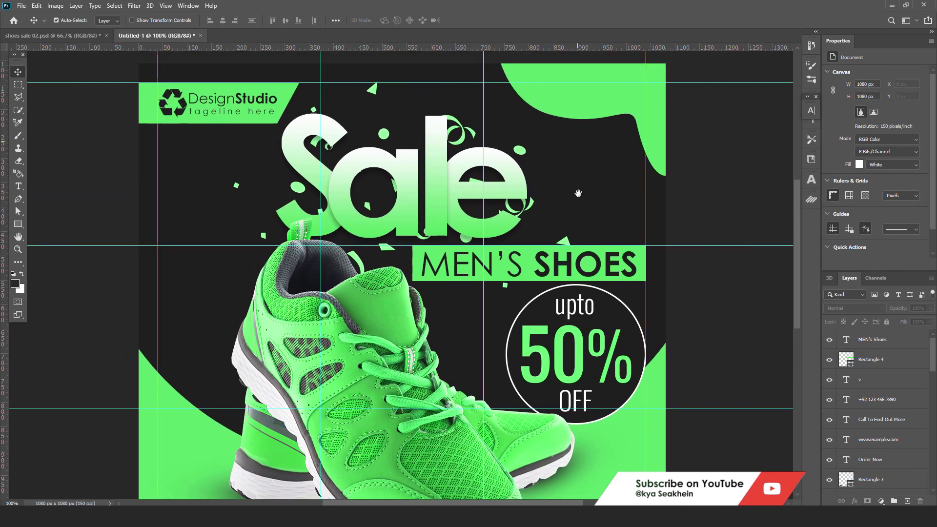
left_click_drag(571, 220, 576, 194)
left_click_drag(564, 349, 566, 292)
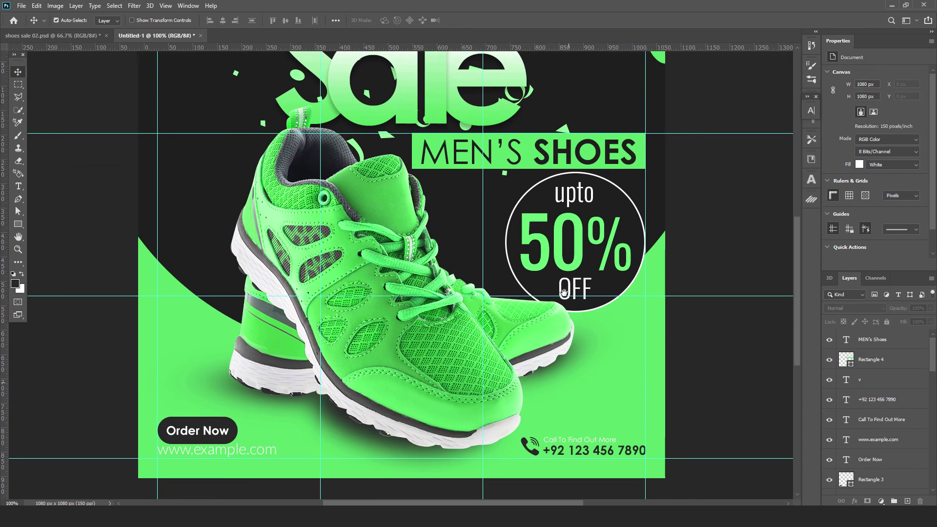
mouse_move(568, 141)
left_mouse_down()
mouse_move(574, 235)
mouse_move(573, 215)
left_mouse_up()
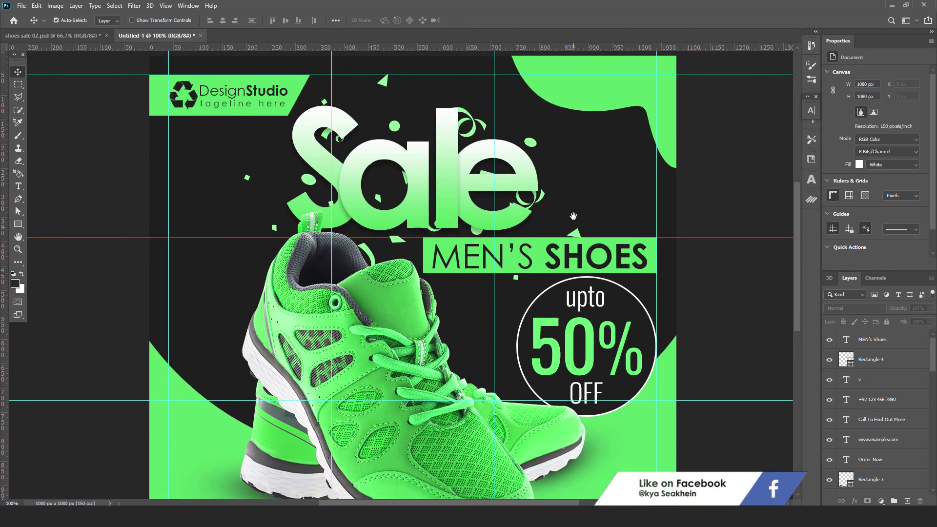
key("alt+v")
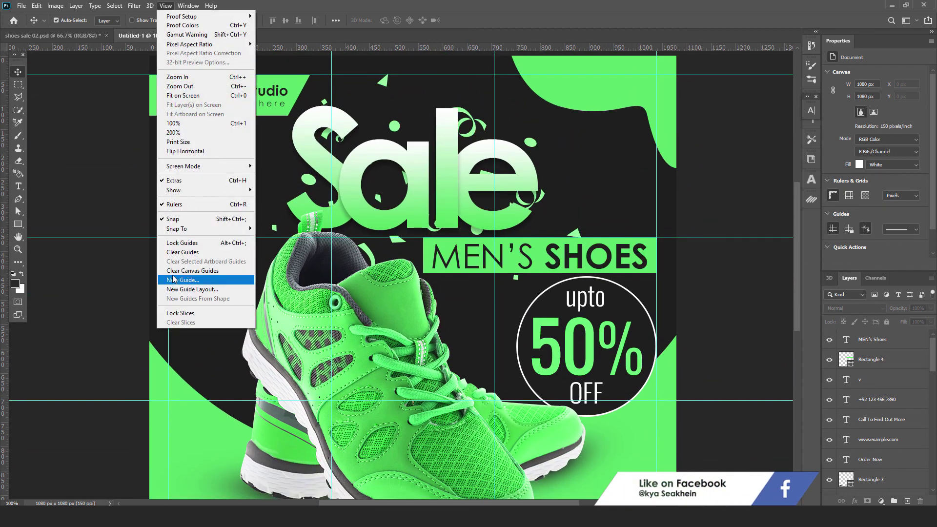
left_click(185, 271)
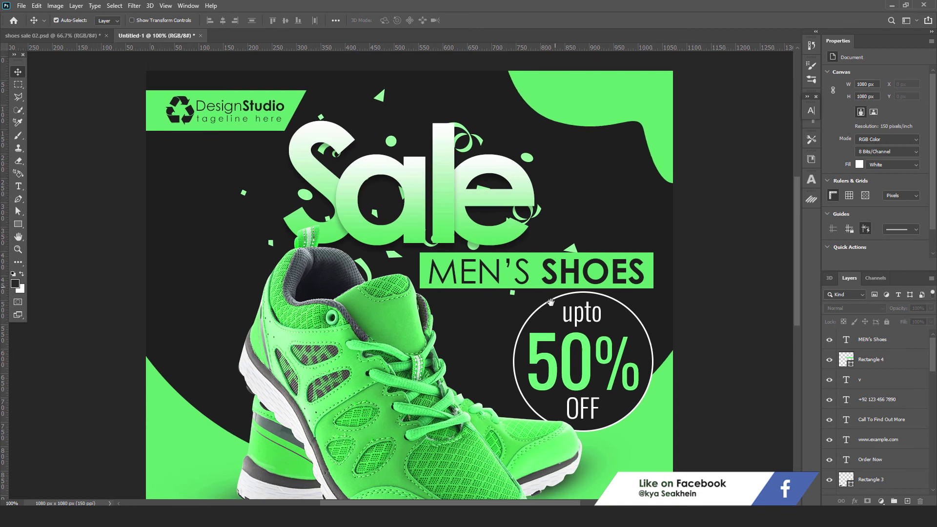
Pan over the finished post to check the Order Now button and bottom contact details
left_click_drag(550, 358, 550, 355)
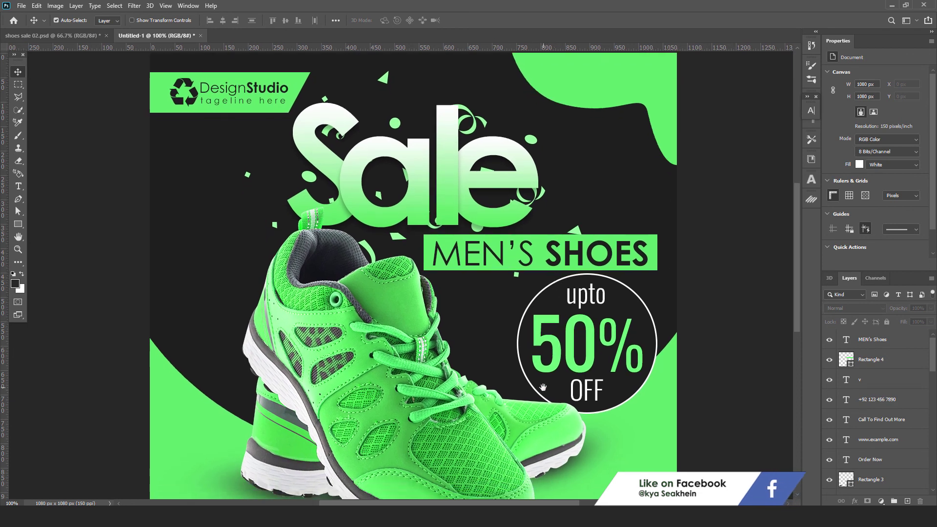
left_click_drag(543, 387, 545, 332)
left_click_drag(535, 399, 536, 348)
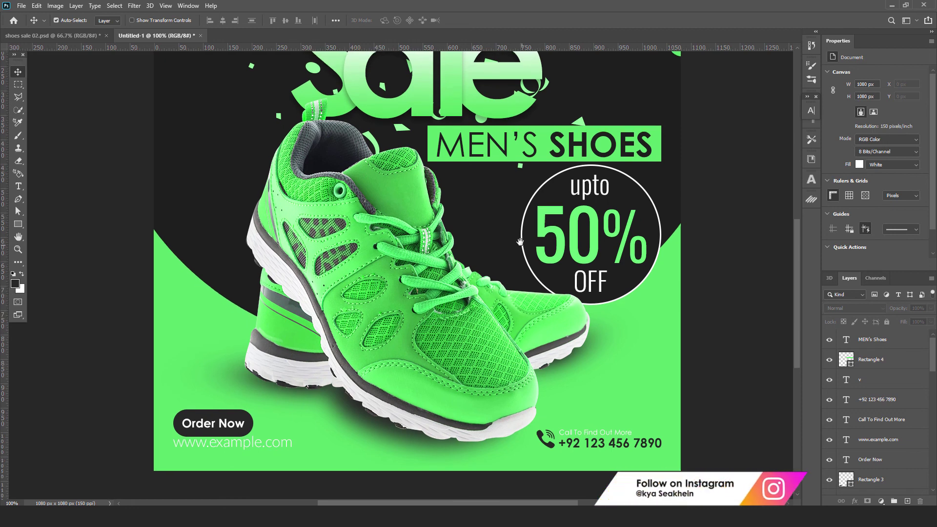
left_click_drag(519, 241, 519, 263)
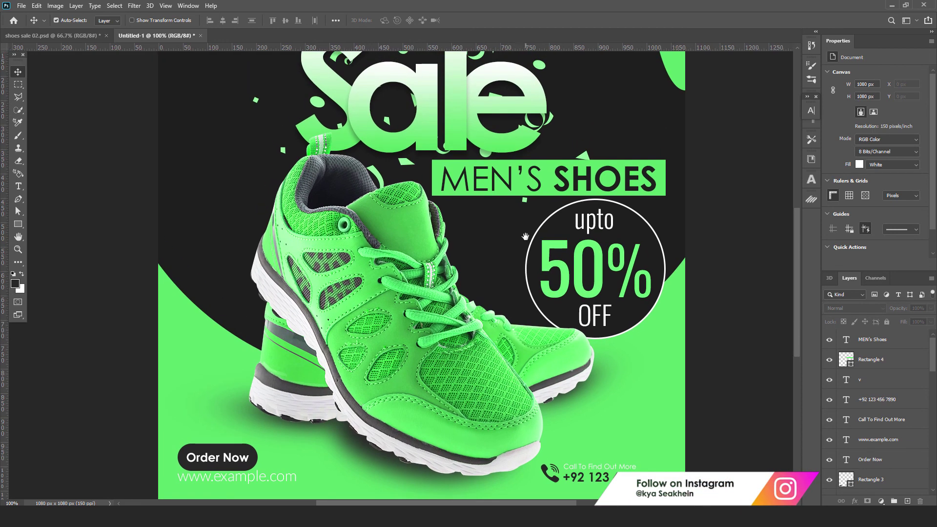
left_click_drag(522, 162, 528, 221)
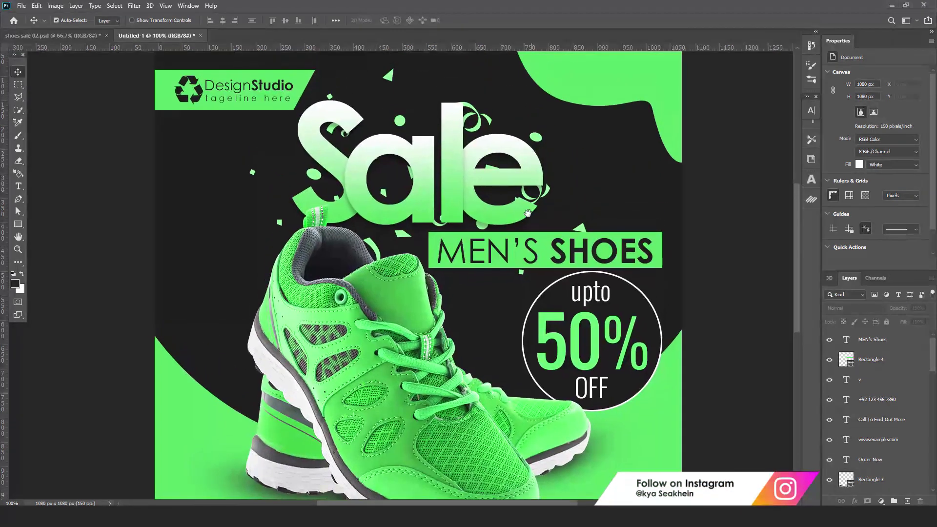
left_click_drag(525, 334, 529, 251)
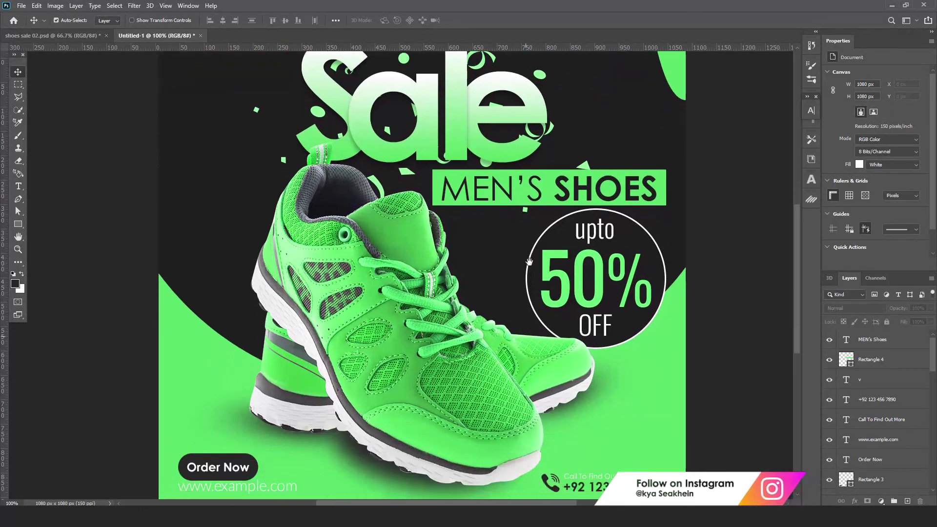